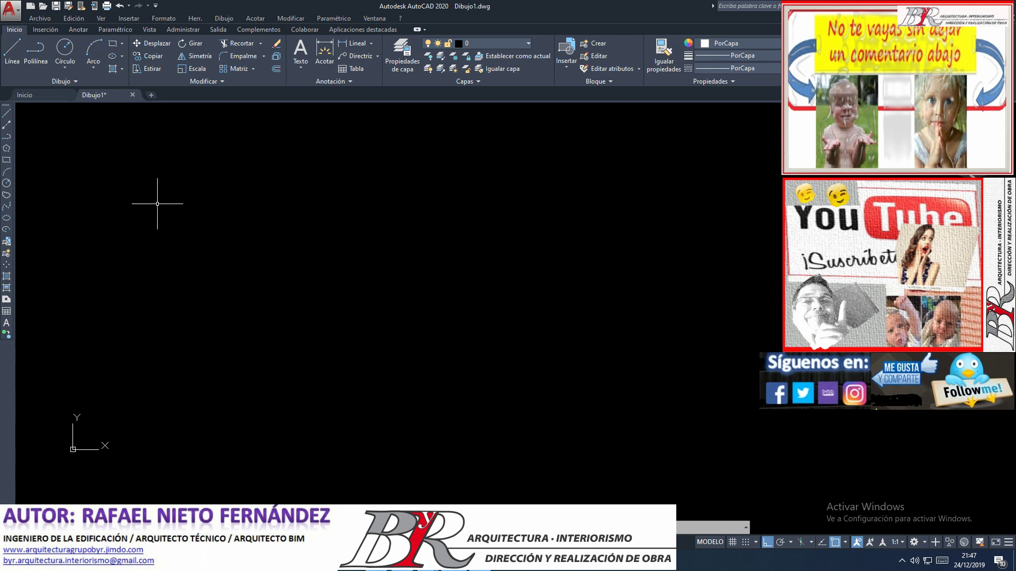
Step: Look over the rectangle options in the drawing commands list
click(121, 44)
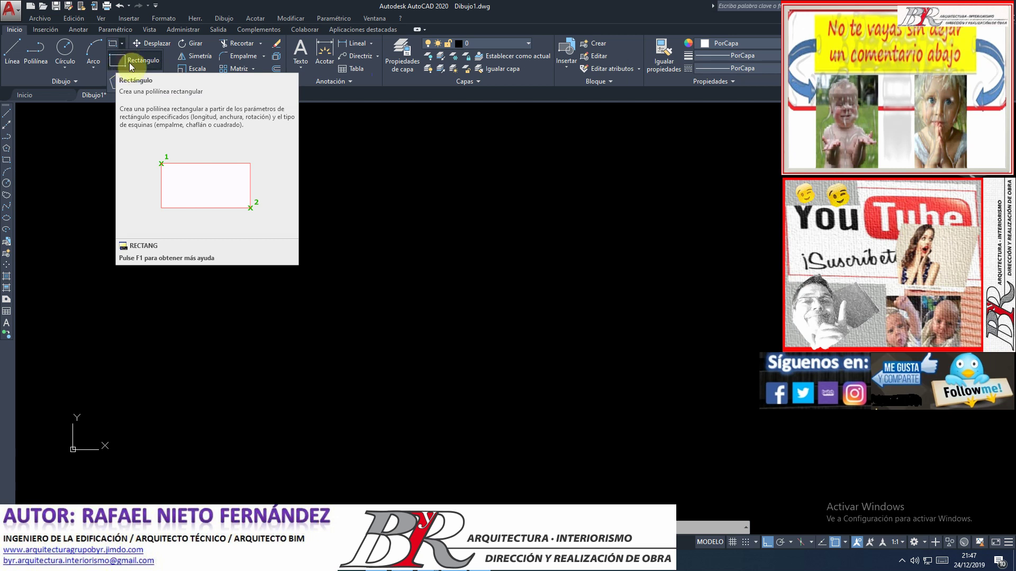
click(221, 20)
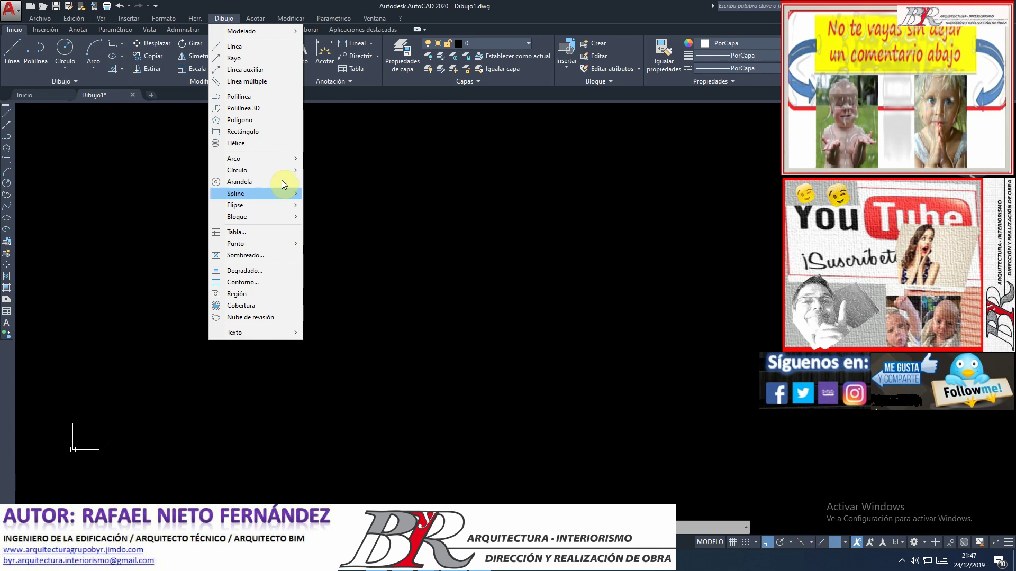
click(271, 131)
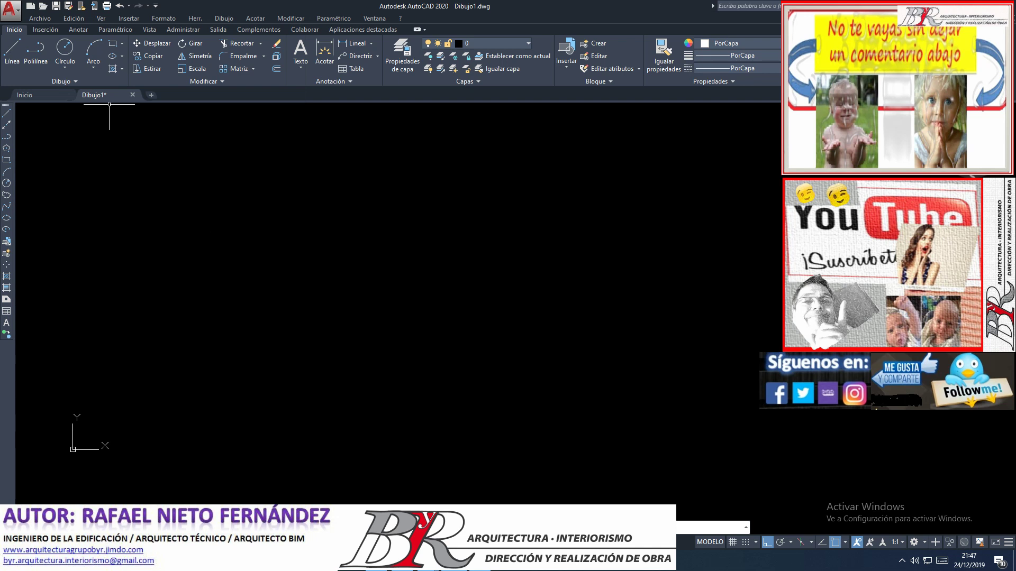
Step: Start the RECTANG command from the command-line suggestions
text(rec)
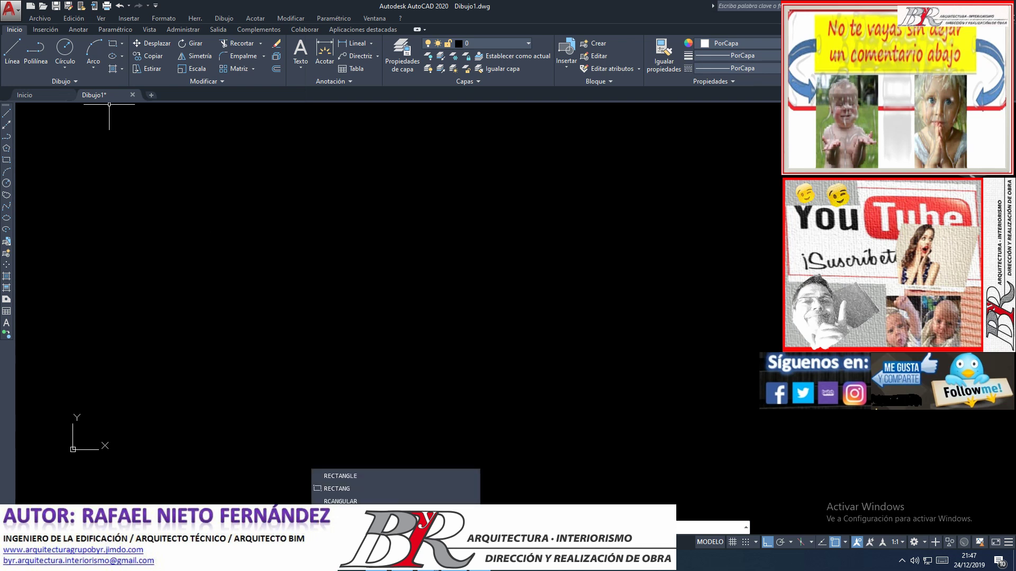
key(Return)
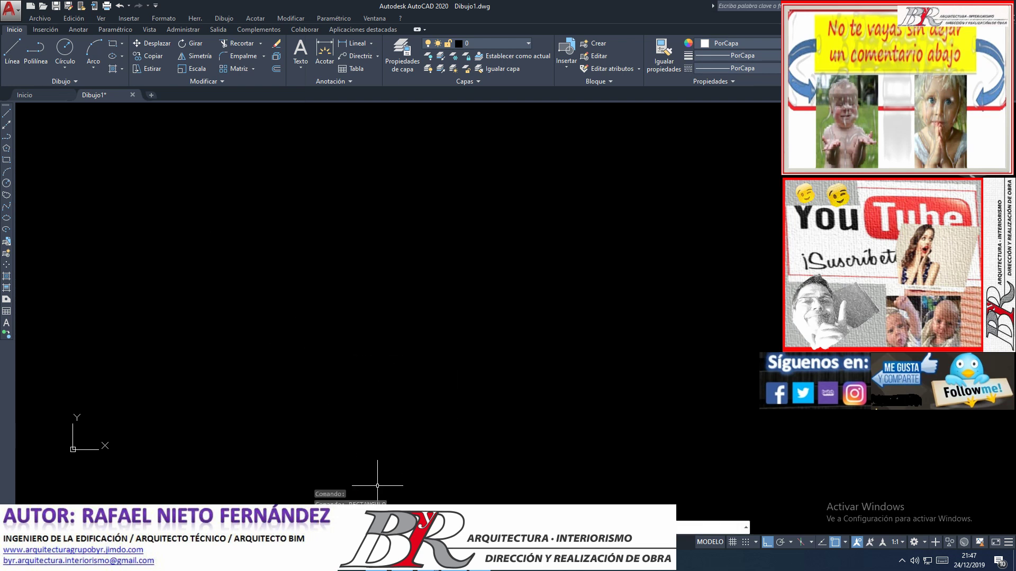
text(rec)
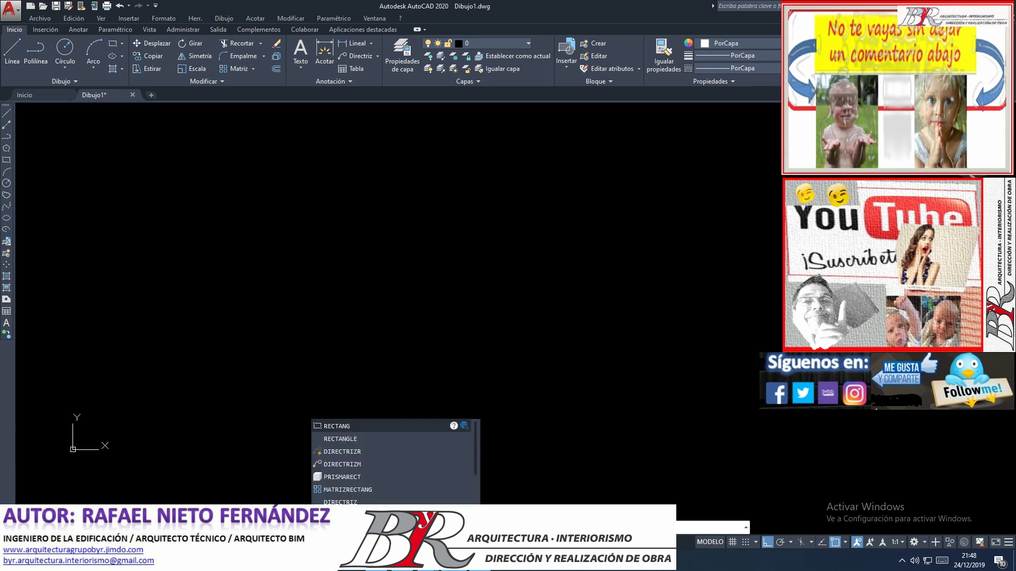
text(tang)
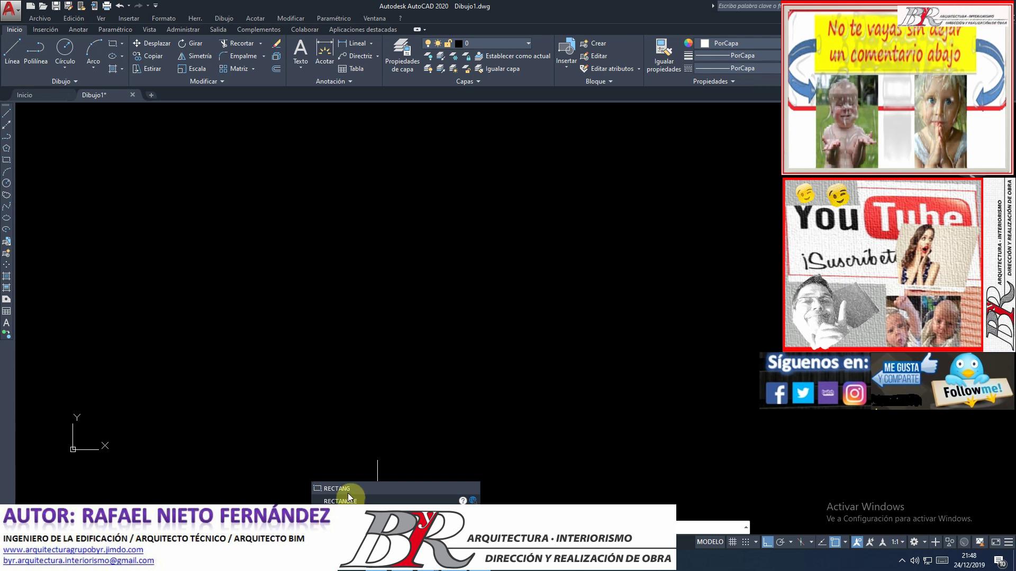
click(350, 501)
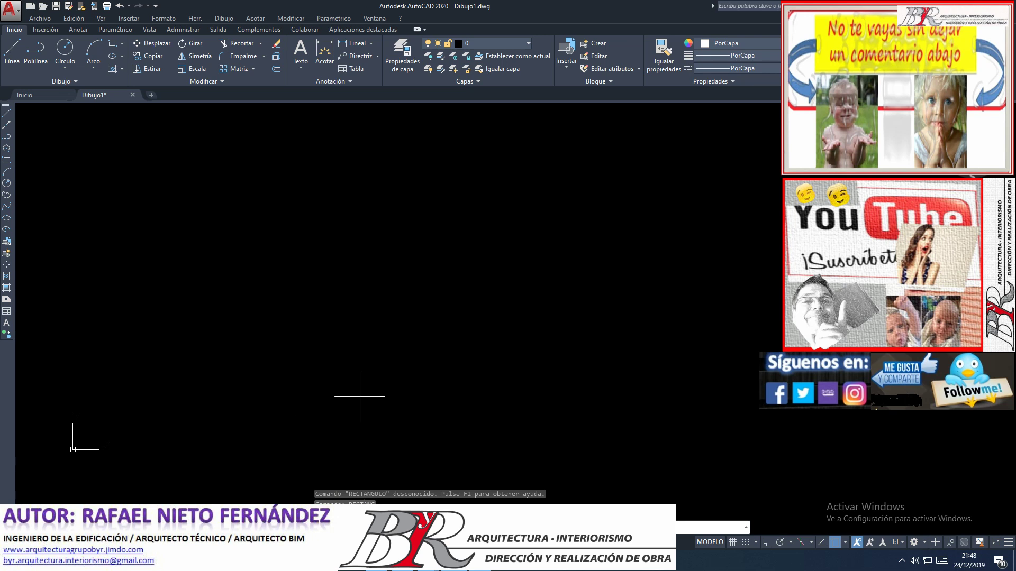
key(Return)
Step: Restart the rectangle with both chamfer distances 0 and place its first corner
click(360, 397)
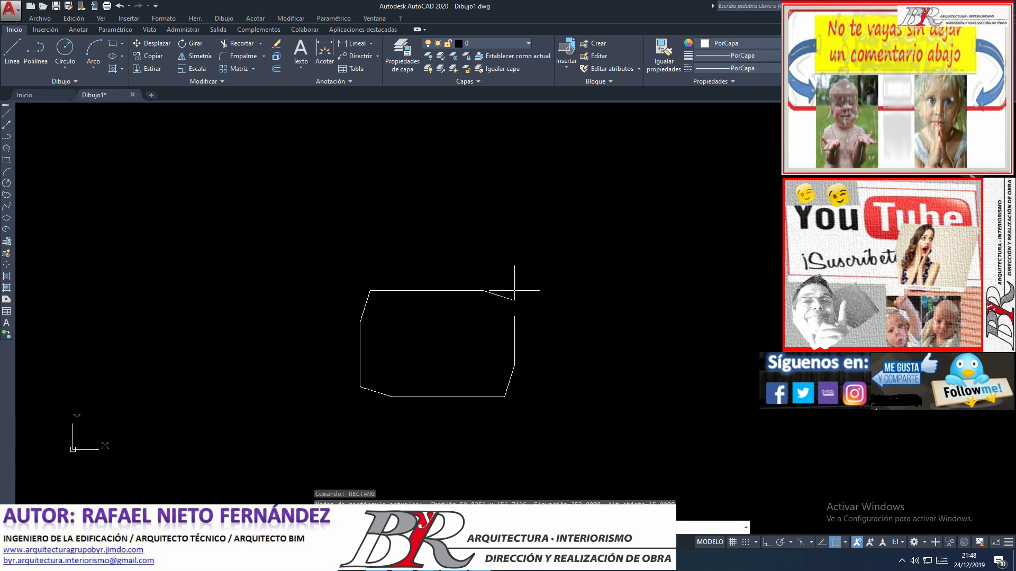
key(Escape)
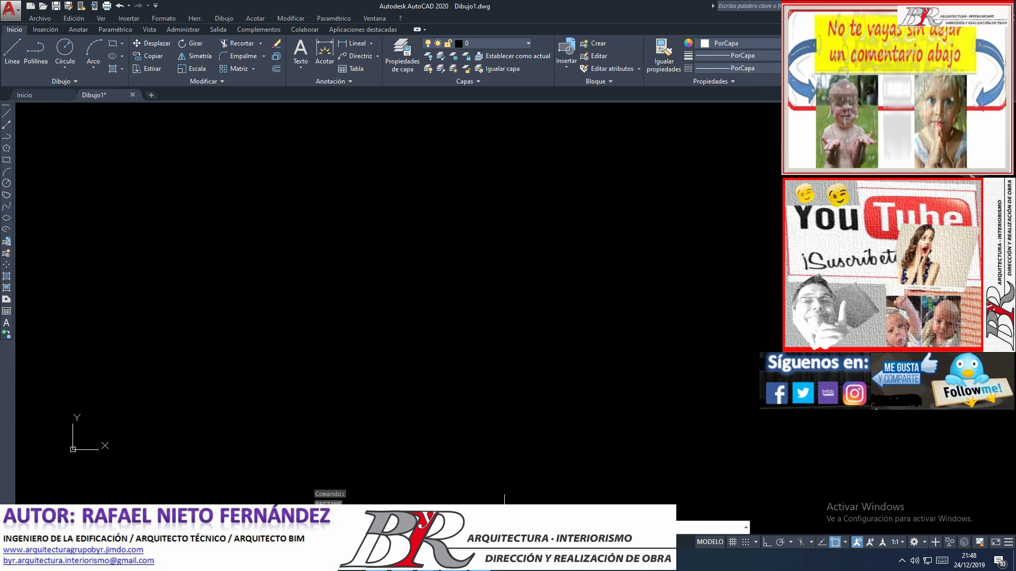
key(Return)
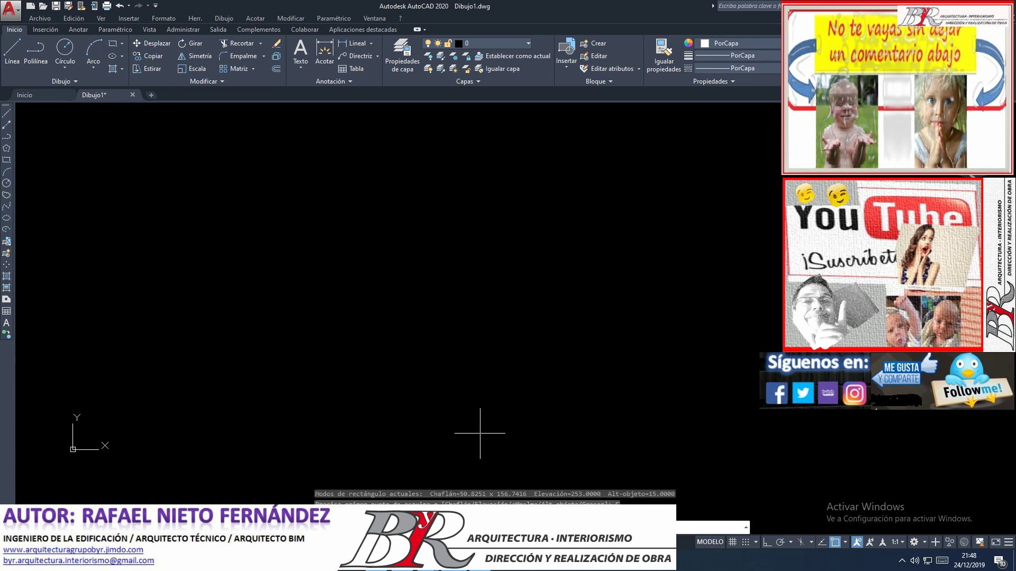
text(0)
key(Return)
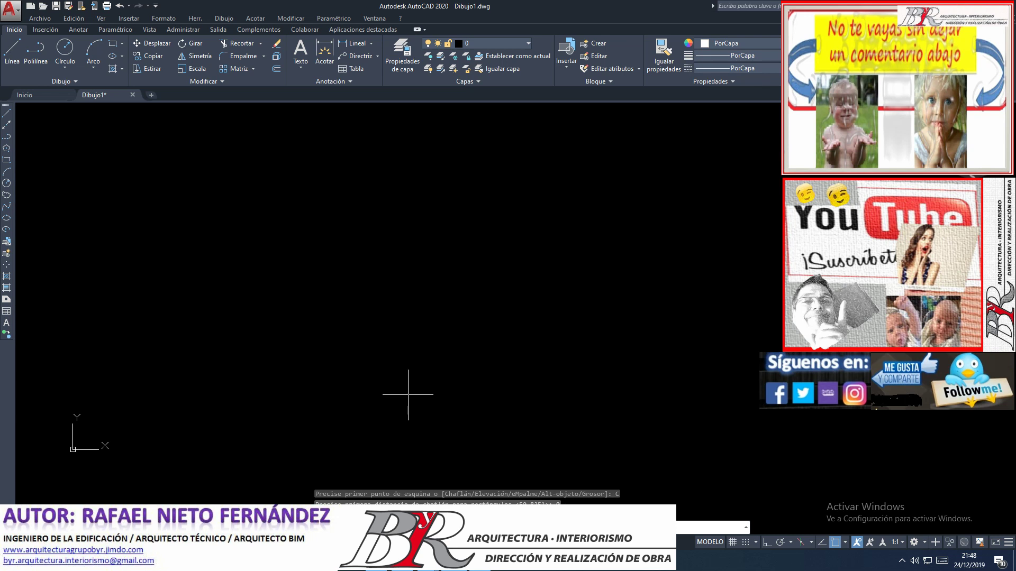
text(0)
key(Return)
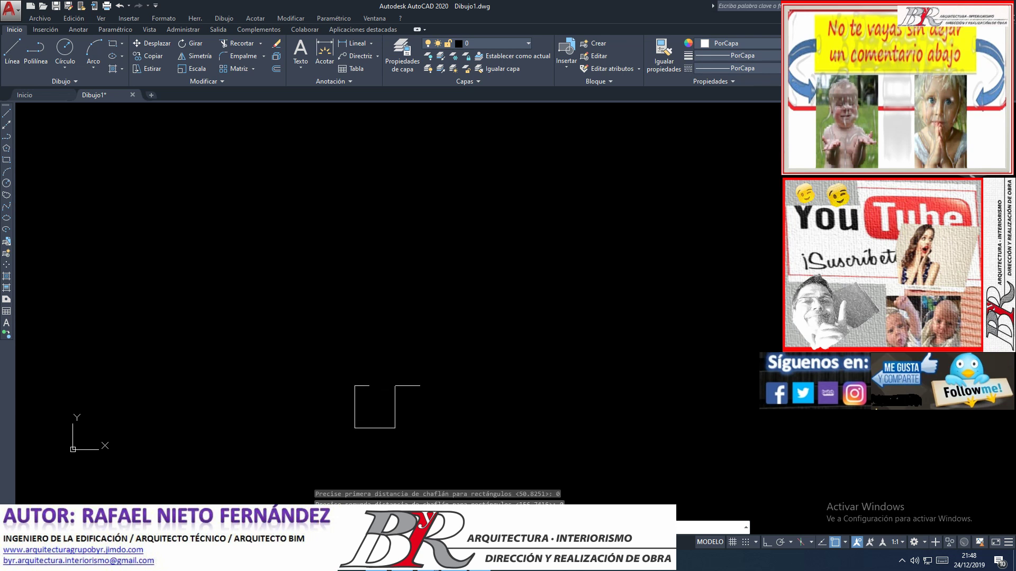
click(355, 427)
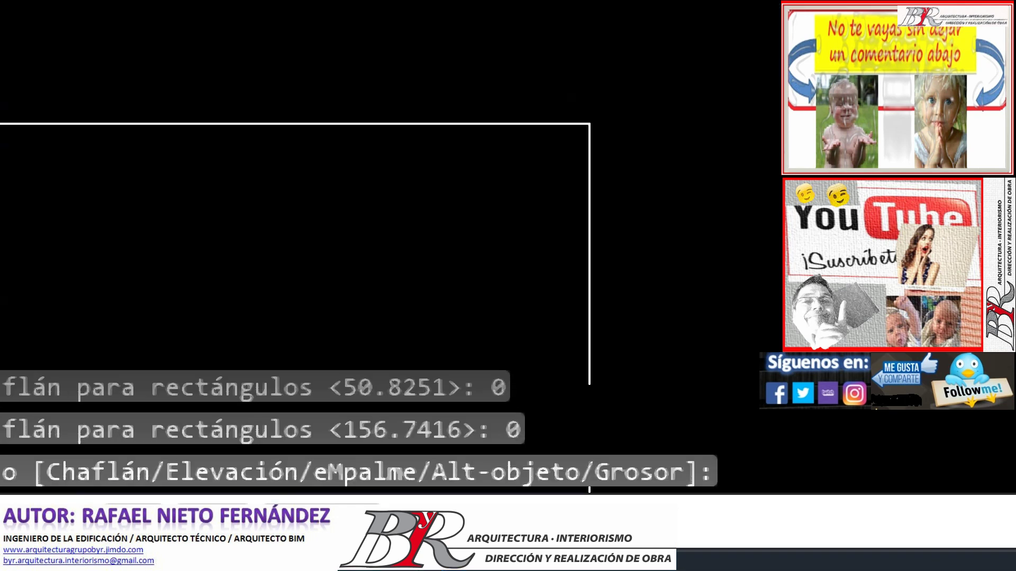
text(@100,50)
key(Return)
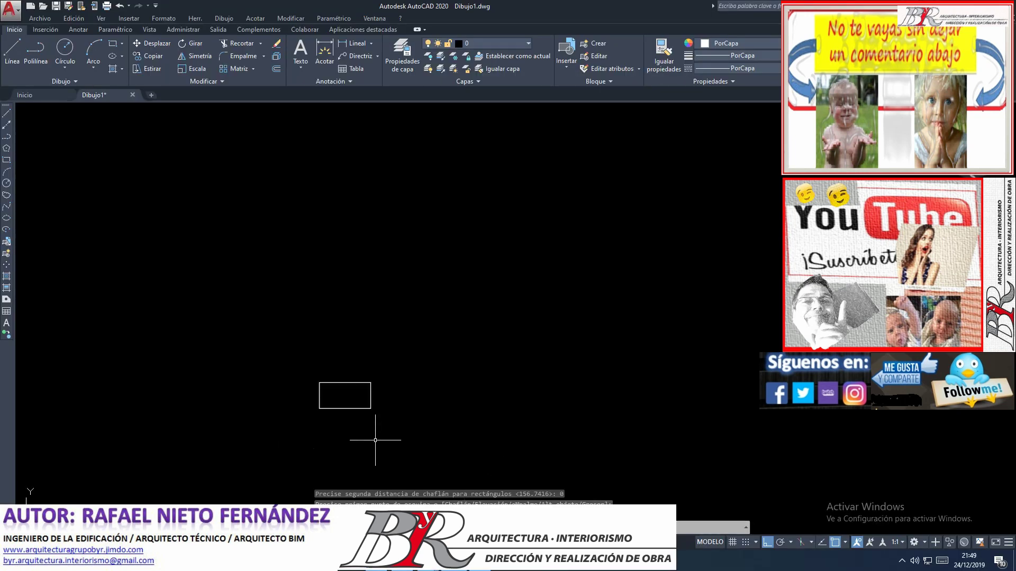
scroll(328, 397, up, 3)
scroll(279, 350, up, 3)
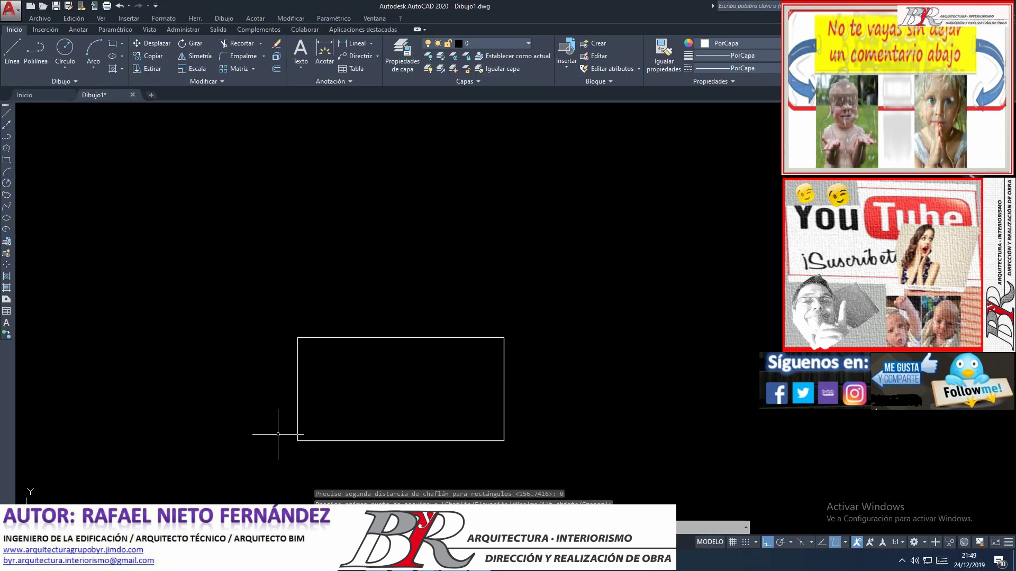
drag(278, 434, 530, 460)
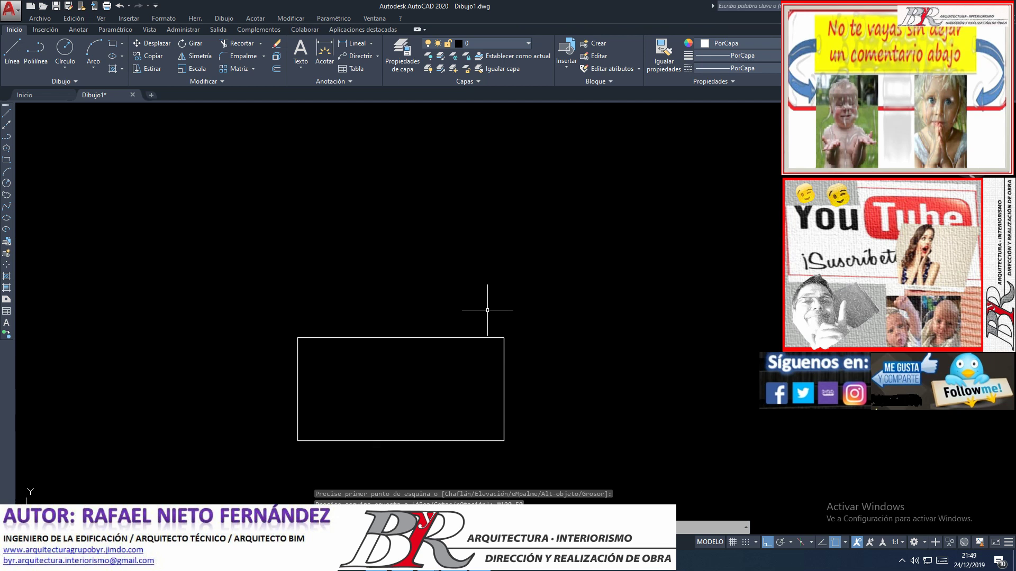
drag(487, 310, 532, 453)
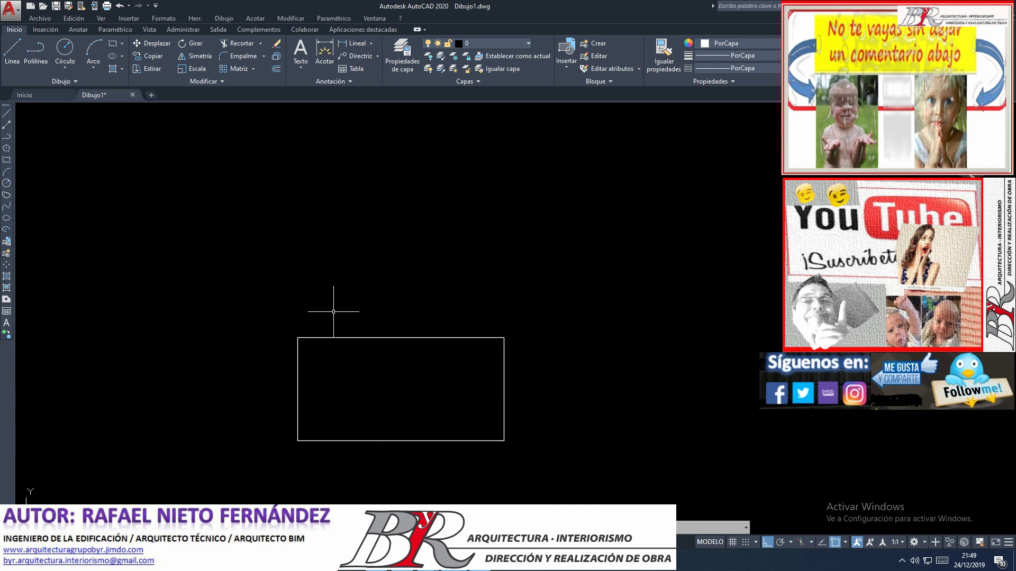
click(371, 351)
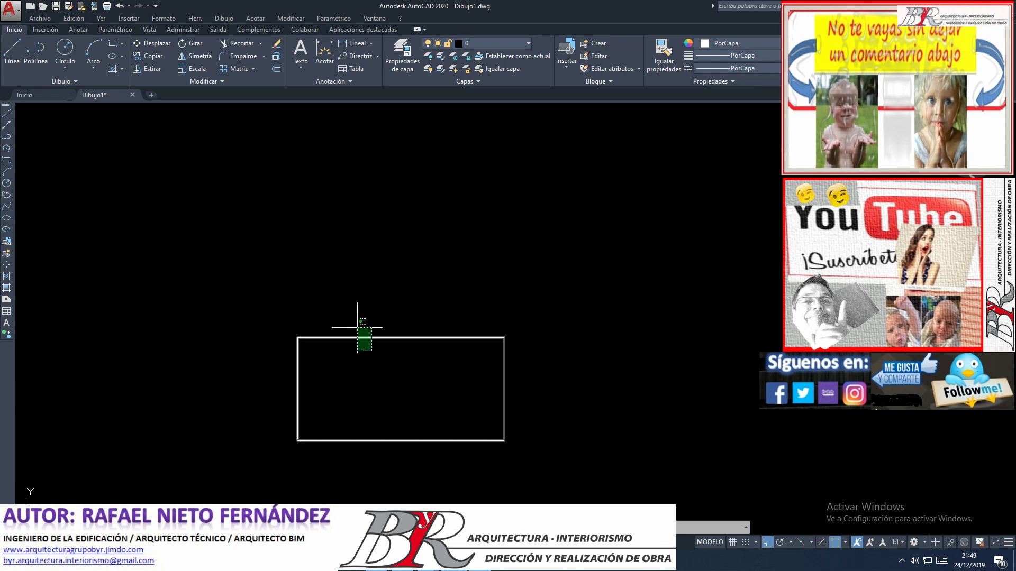
click(352, 324)
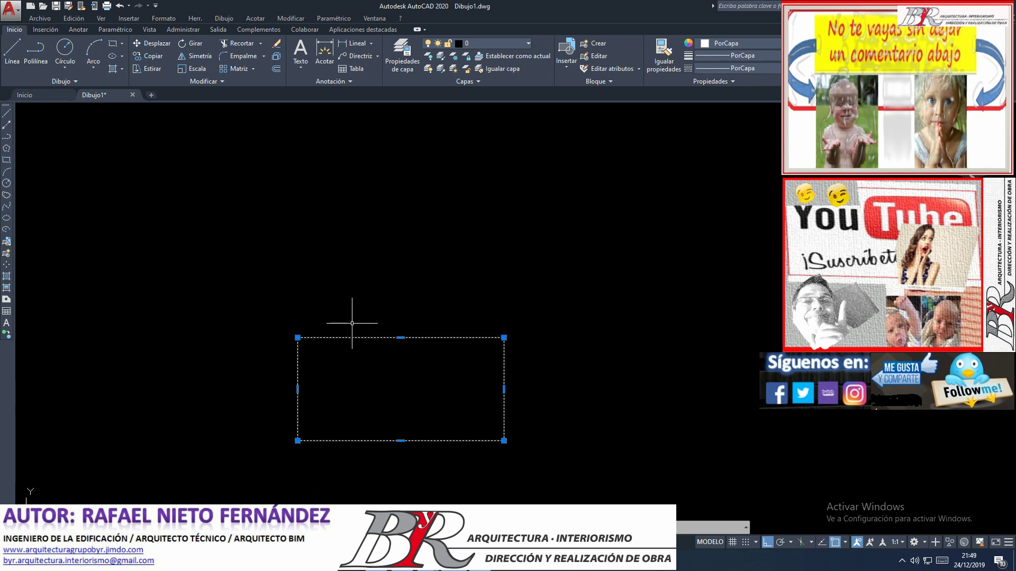
drag(297, 379, 295, 379)
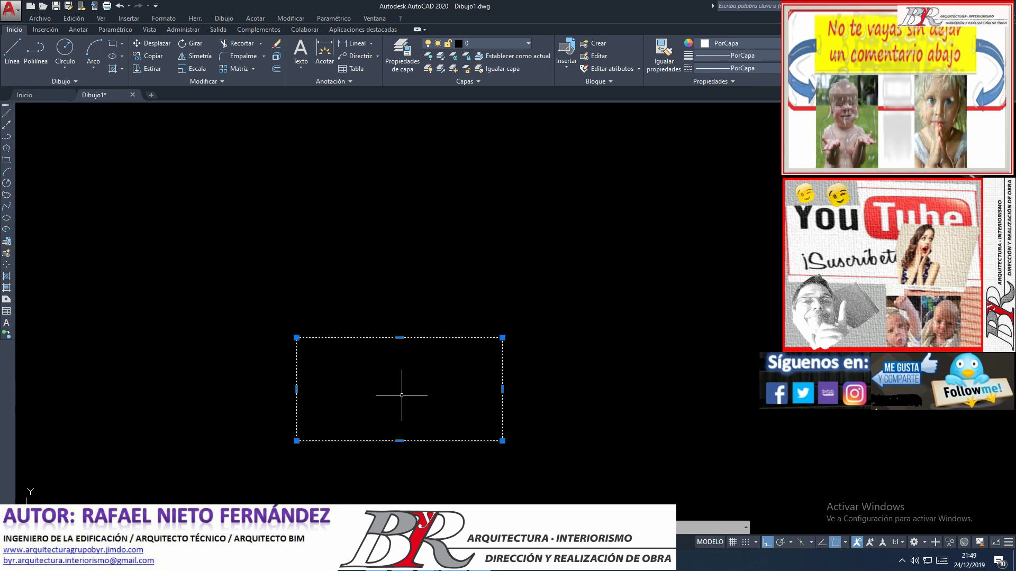
scroll(401, 395, up, 2)
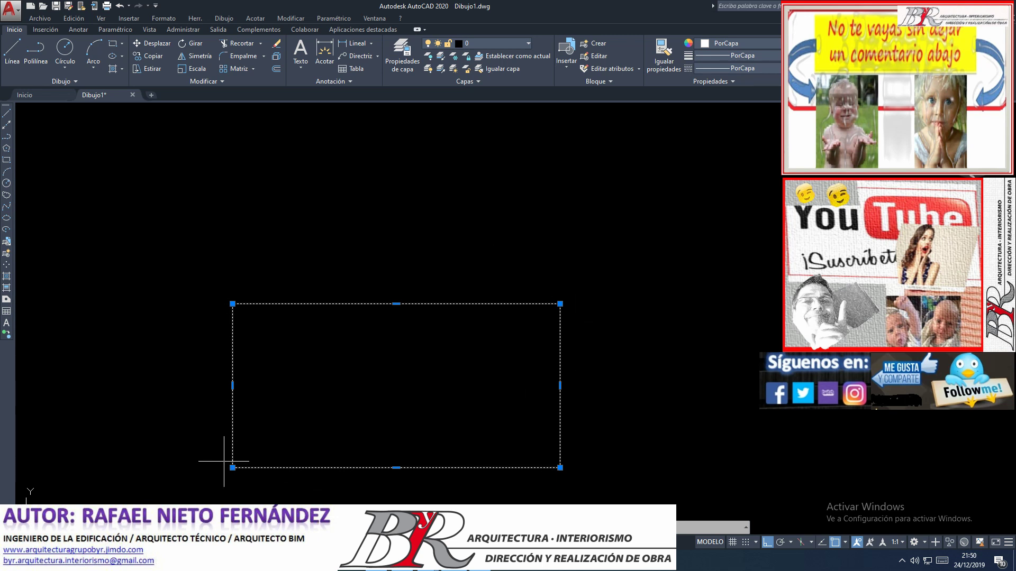
drag(523, 458, 581, 479)
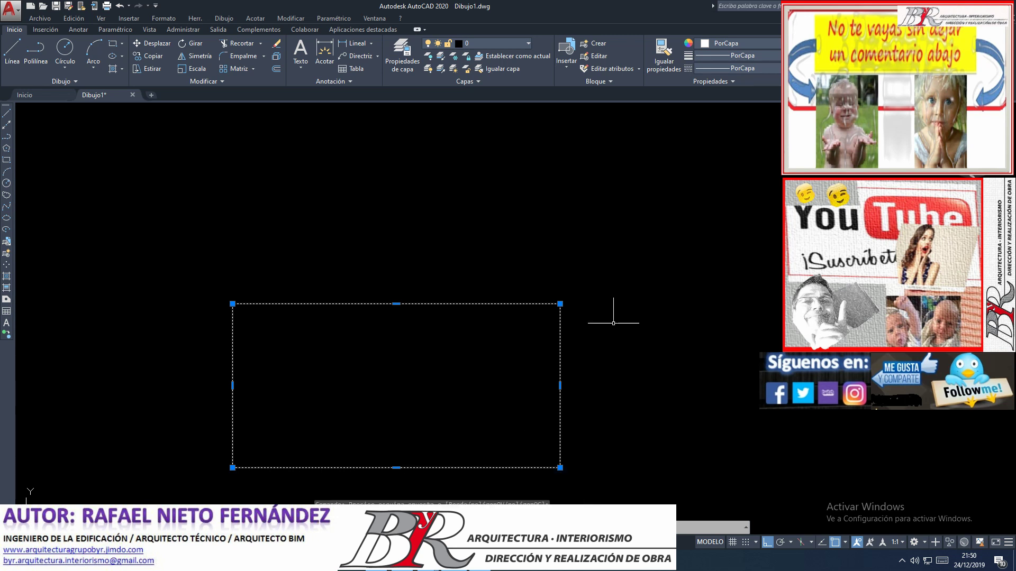
click(535, 292)
click(201, 290)
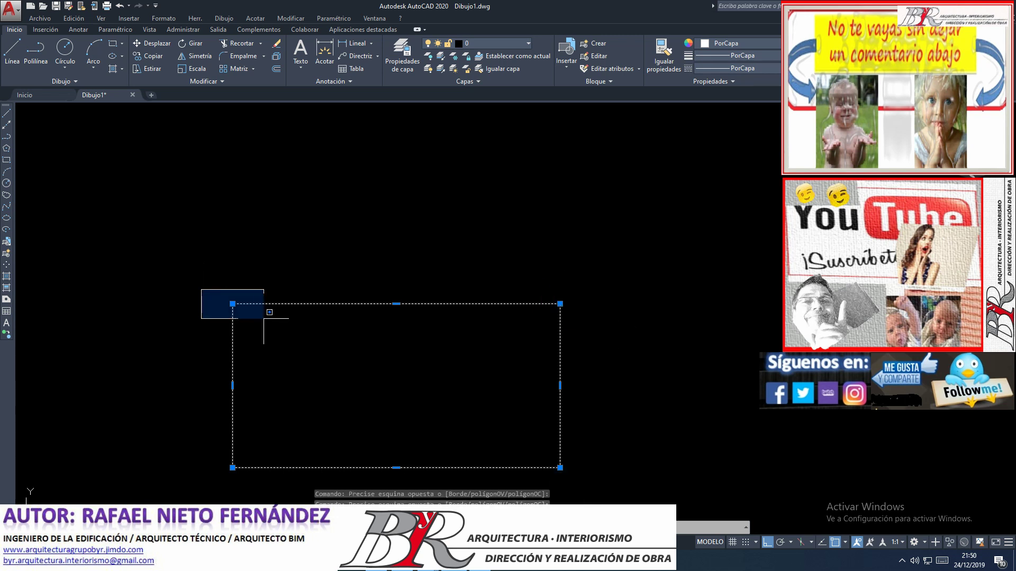
click(263, 318)
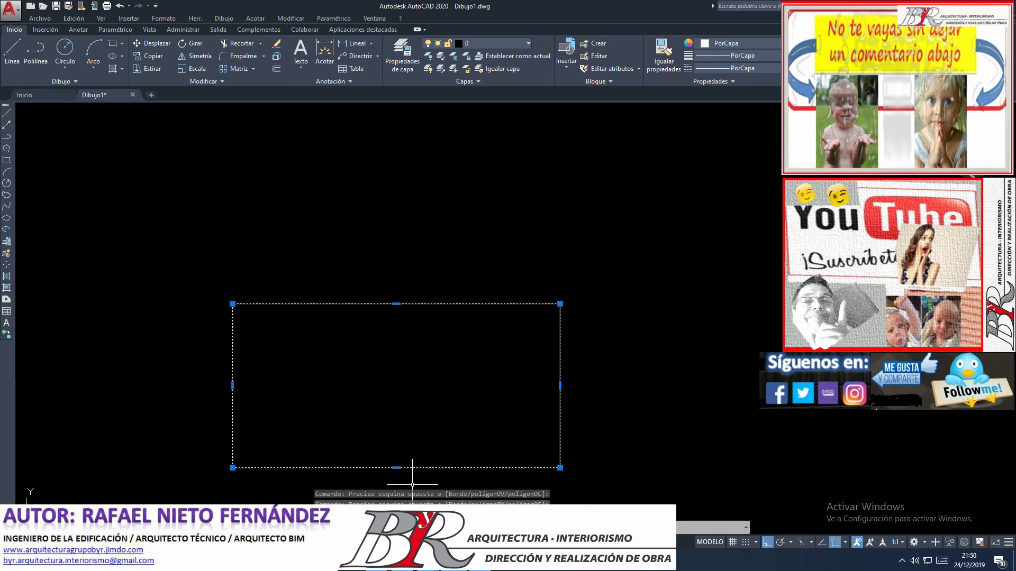
click(375, 284)
click(416, 318)
click(538, 370)
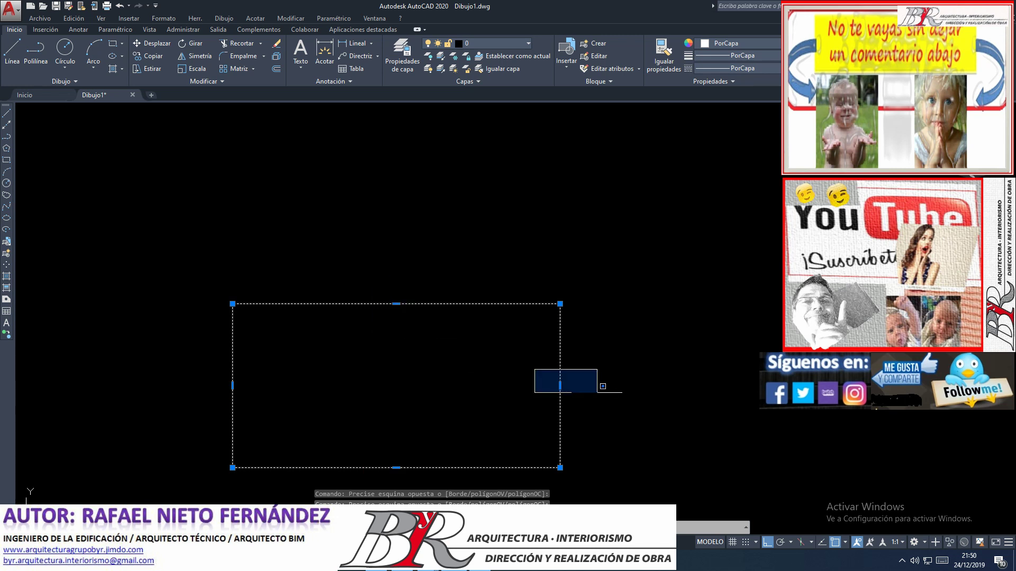
click(597, 394)
scroll(367, 336, down, 4)
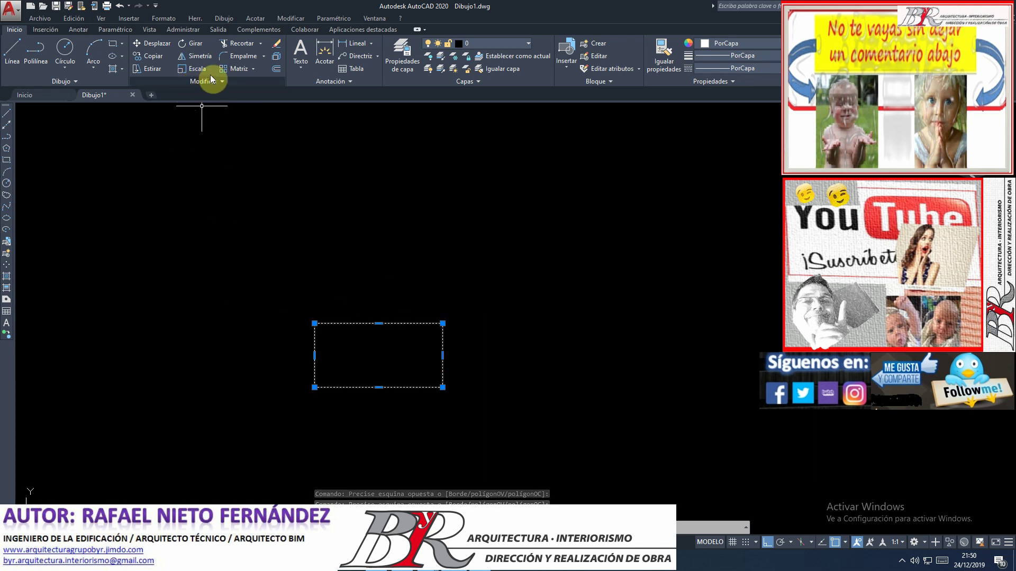
Step: Deselect and repeat RECTANG, showing modes of elevation 253 and thickness 15
click(119, 43)
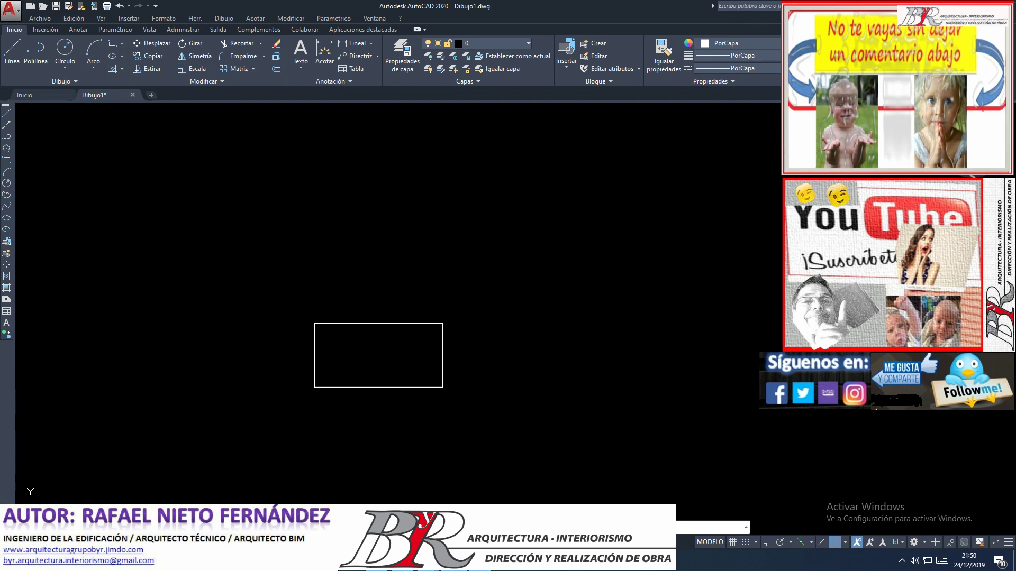
key(Return)
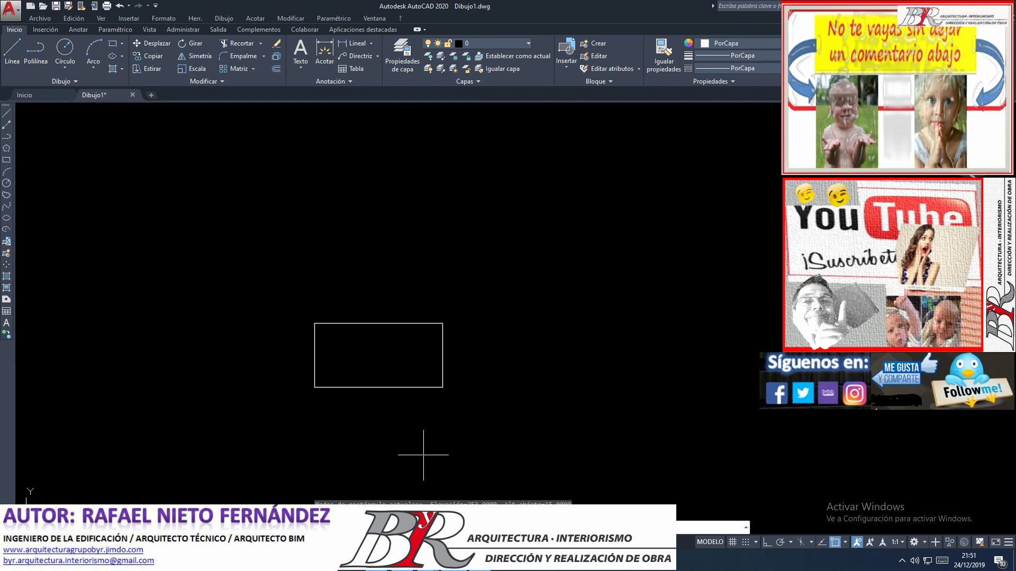
key(Return)
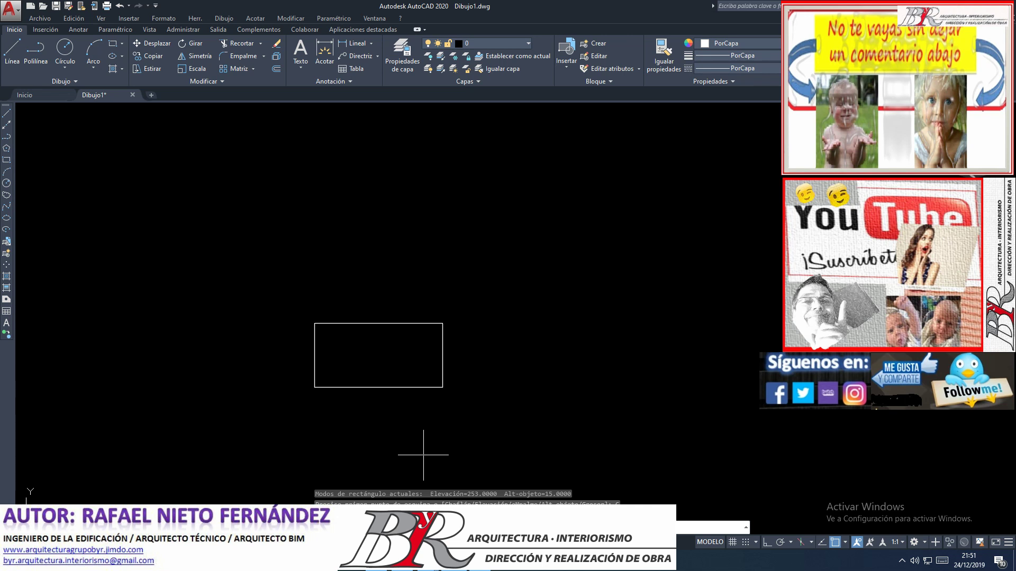
Step: Draw a rectangle chamfered at distances 5 and 10 beside the plain one
key(Return)
text(5)
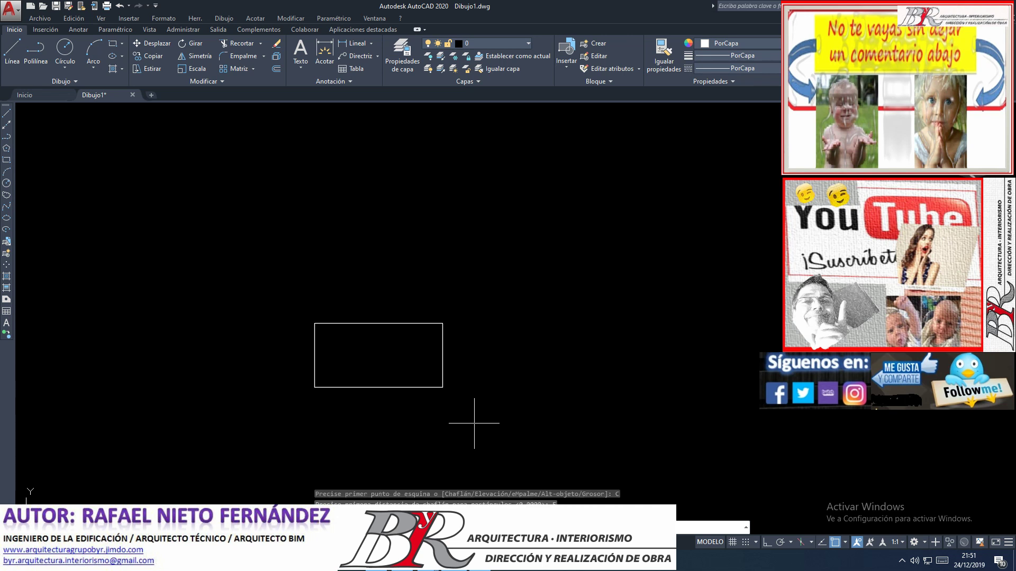
text(10)
key(Return)
click(482, 388)
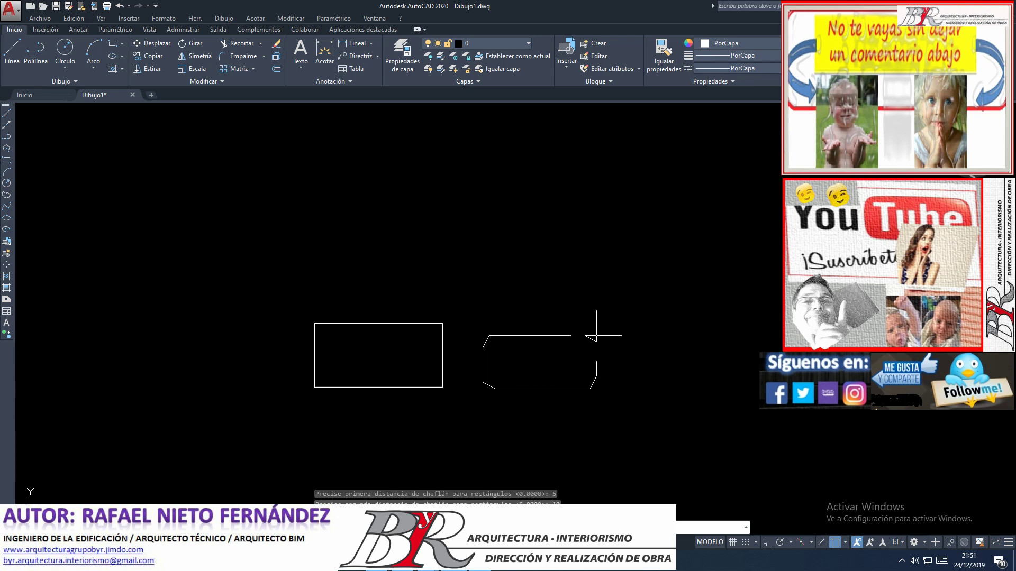
click(611, 325)
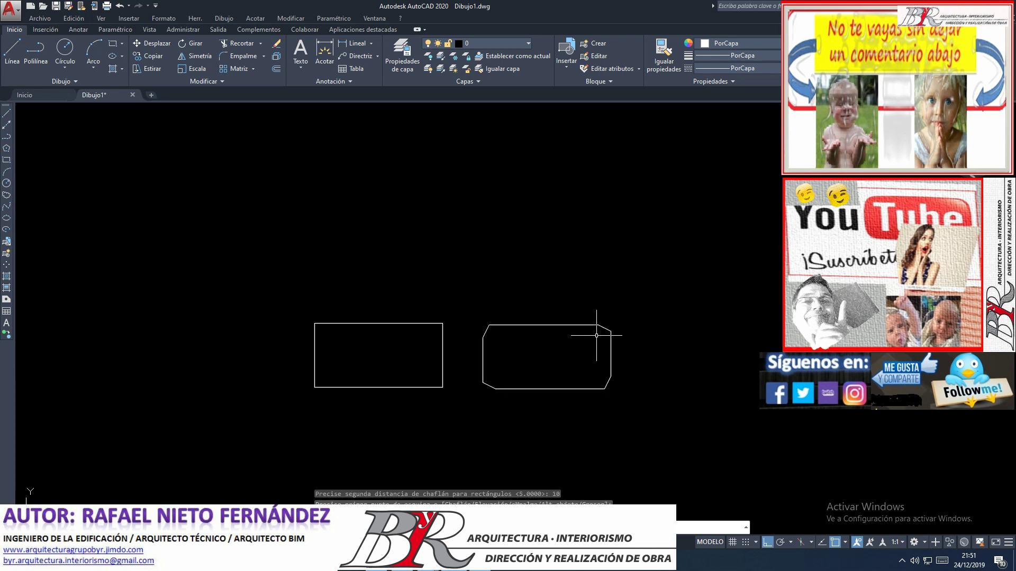
scroll(635, 366, up, 2)
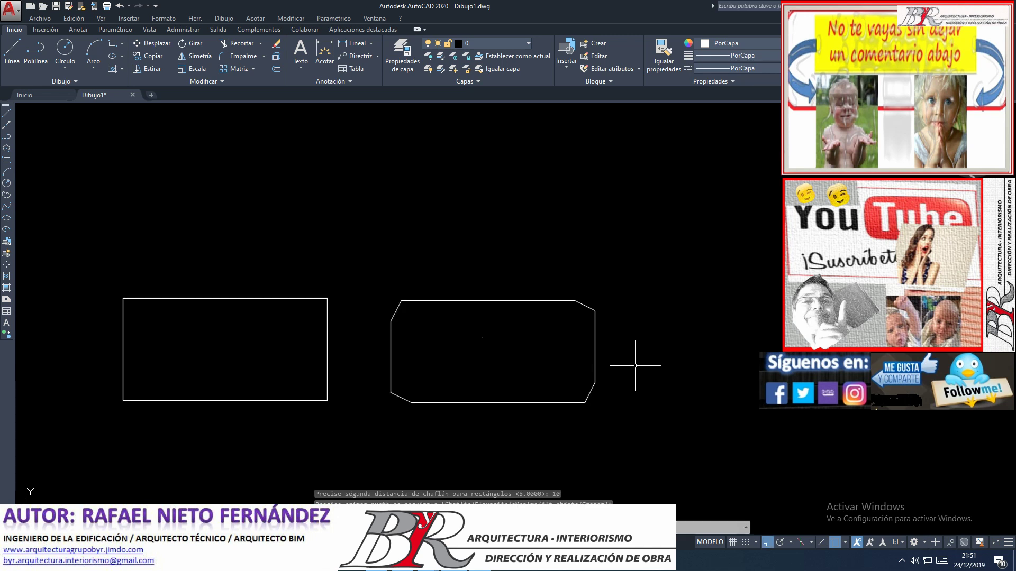
scroll(635, 366, up, 2)
scroll(376, 354, up, 2)
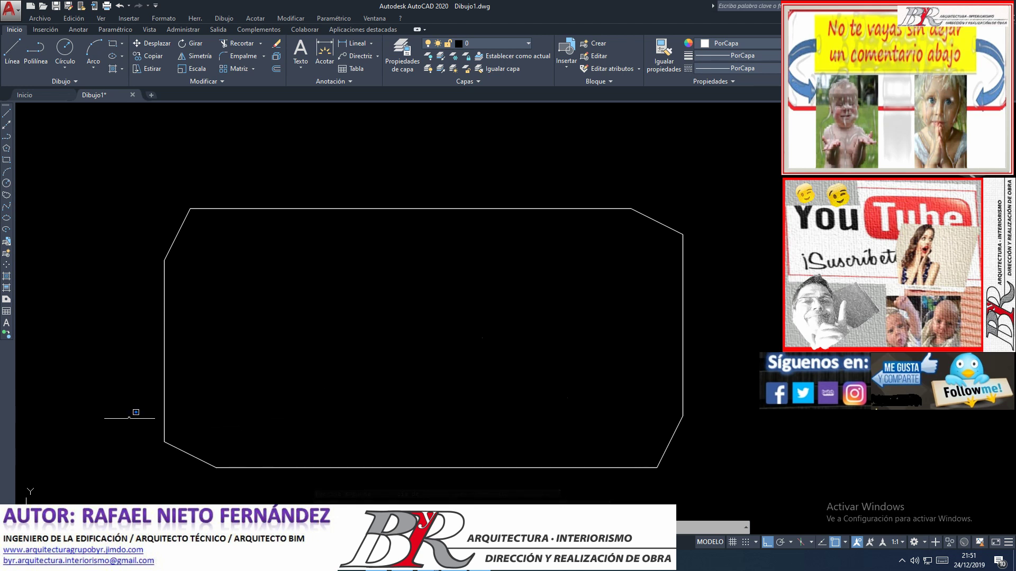
Step: Draw a short horizontal line left from the lower-left chamfer corner
click(132, 182)
click(249, 314)
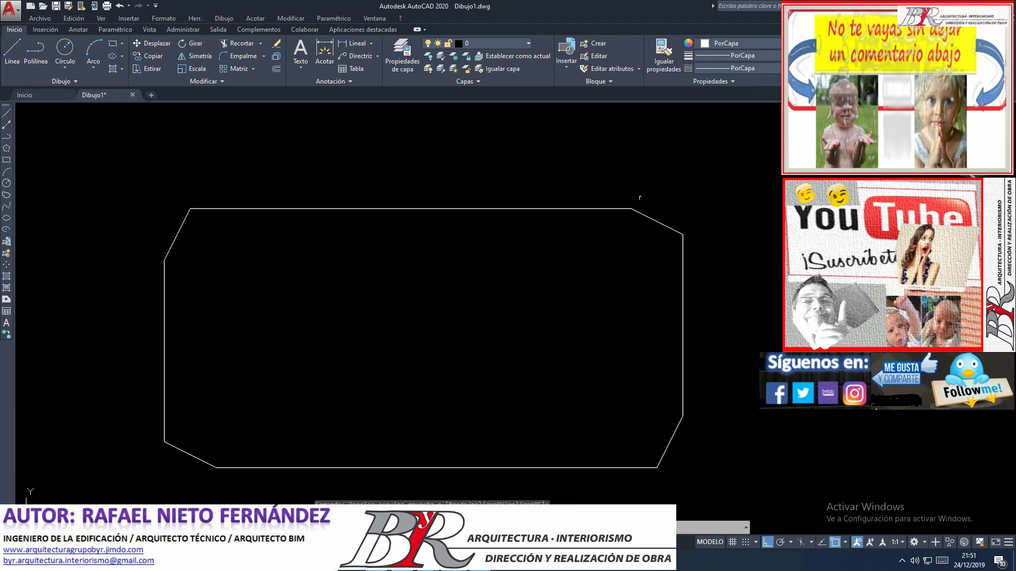
click(609, 181)
click(740, 258)
click(613, 372)
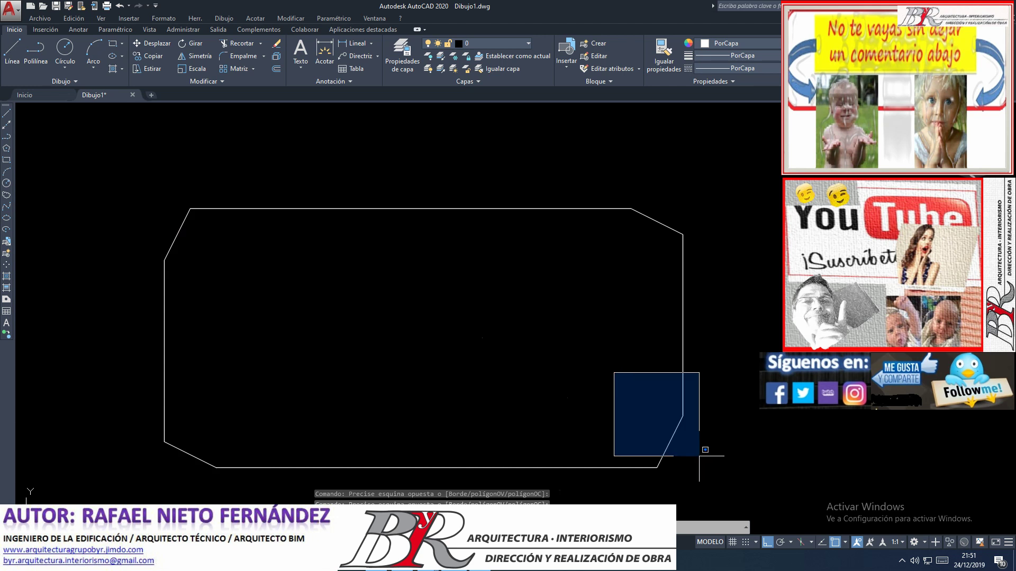
click(716, 483)
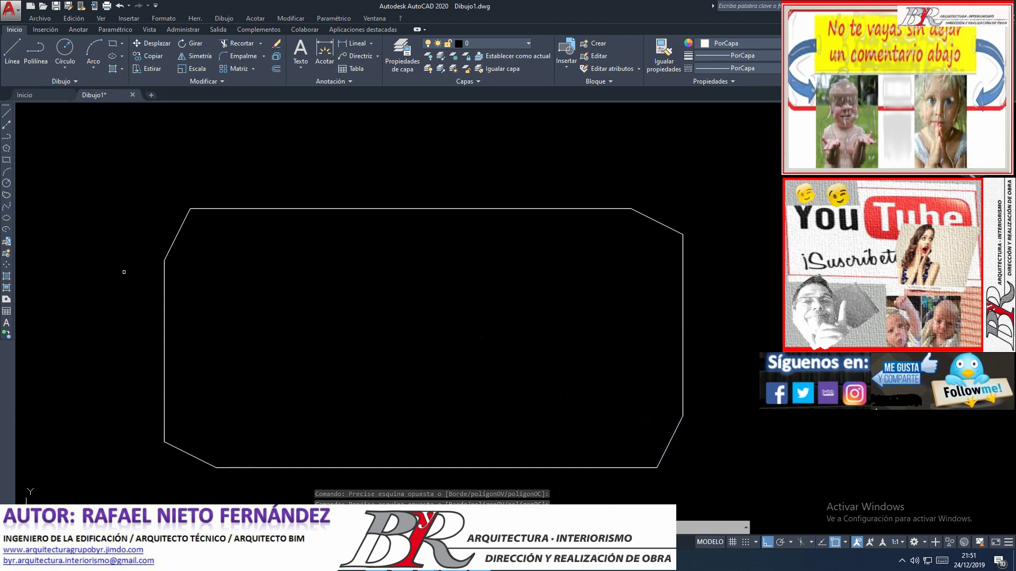
click(12, 47)
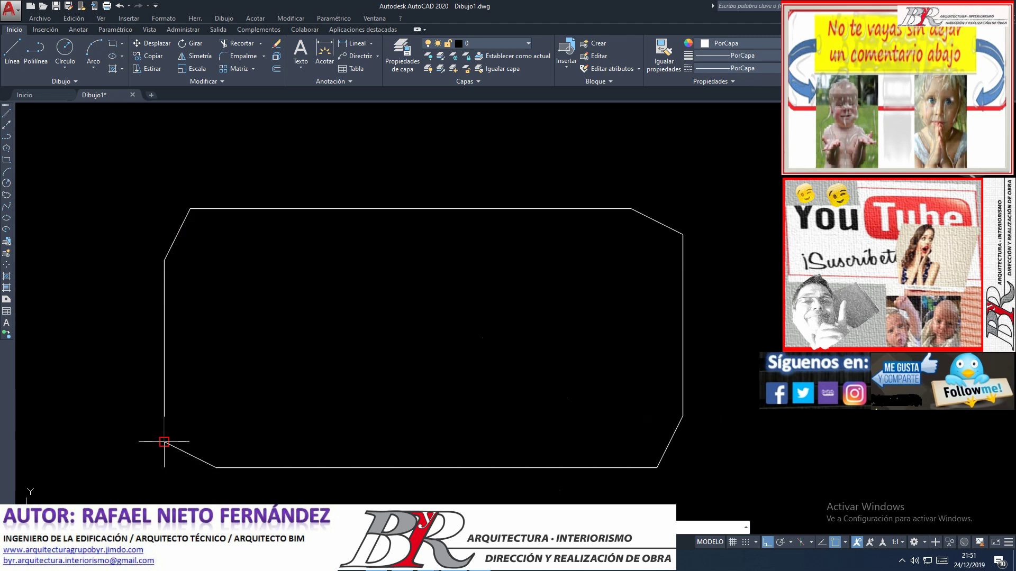
click(216, 468)
click(142, 468)
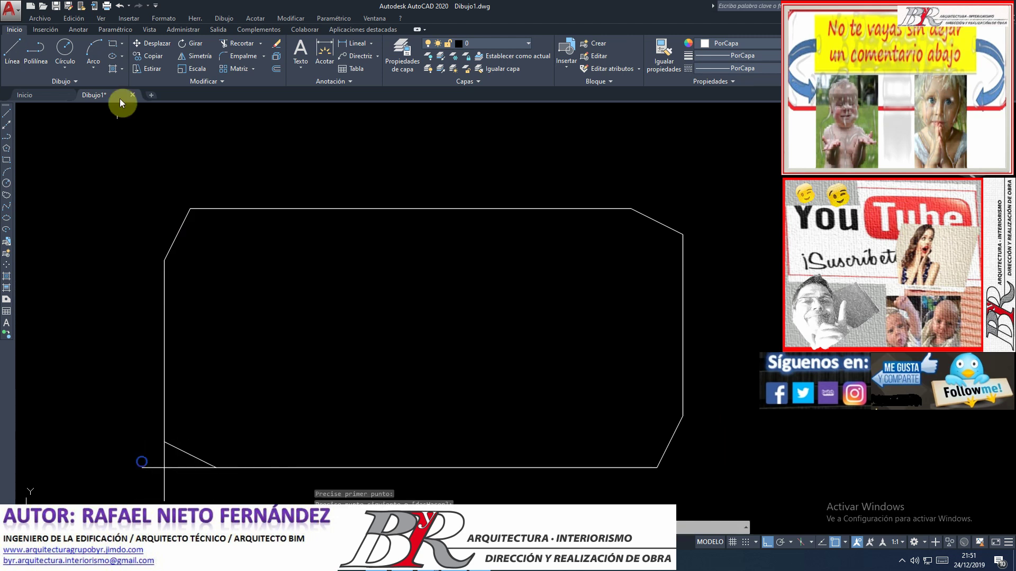
click(236, 46)
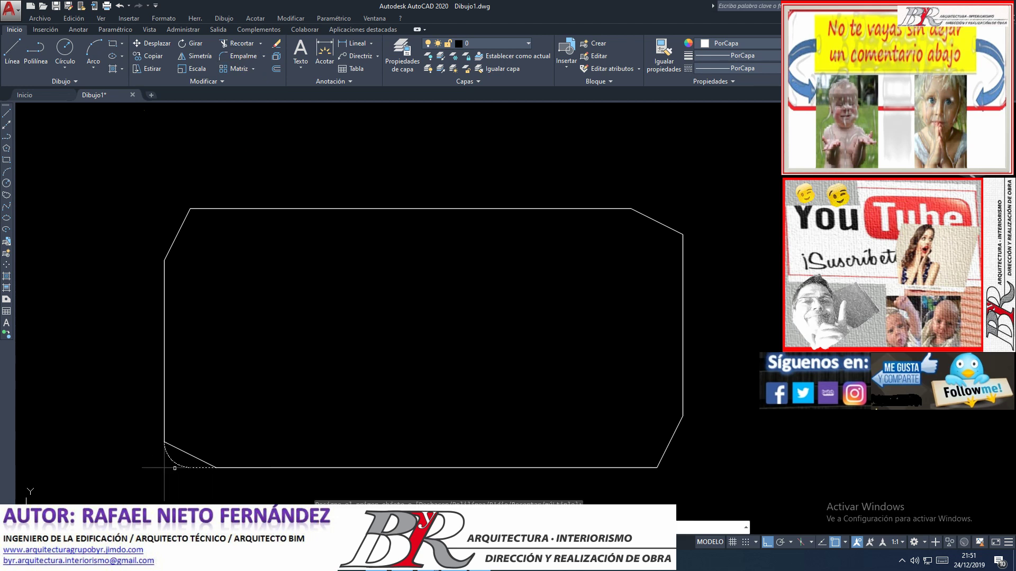
Step: Fillet the left side and new line into a square corner at radius 0
click(186, 461)
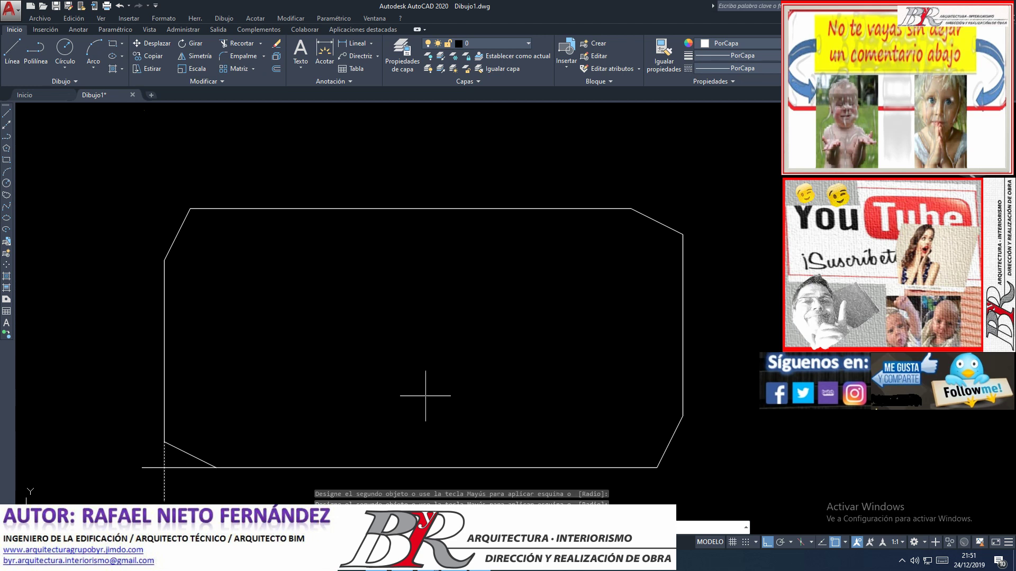
text(R)
key(Return)
scroll(152, 464, up, 4)
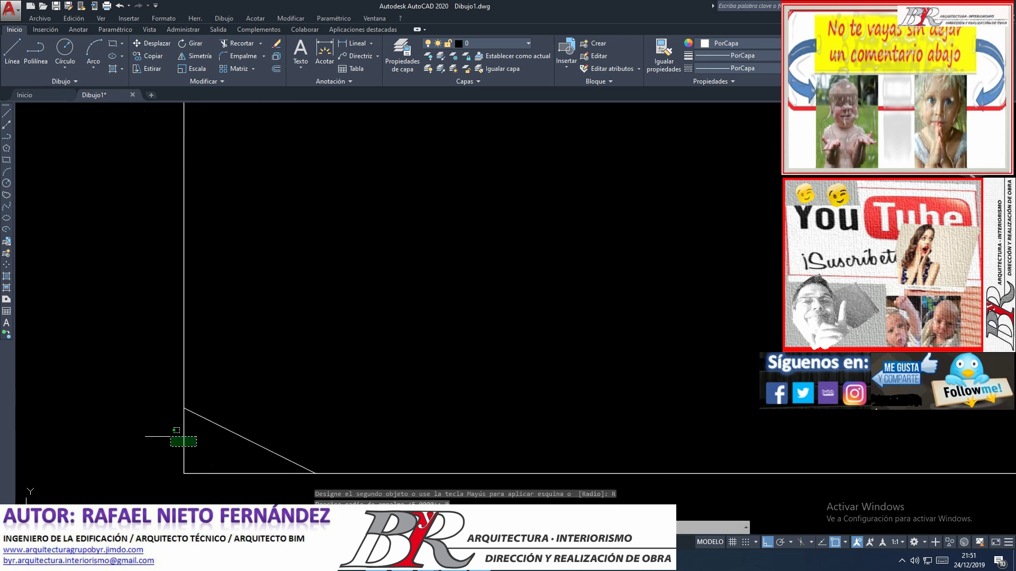
key(Return)
click(182, 436)
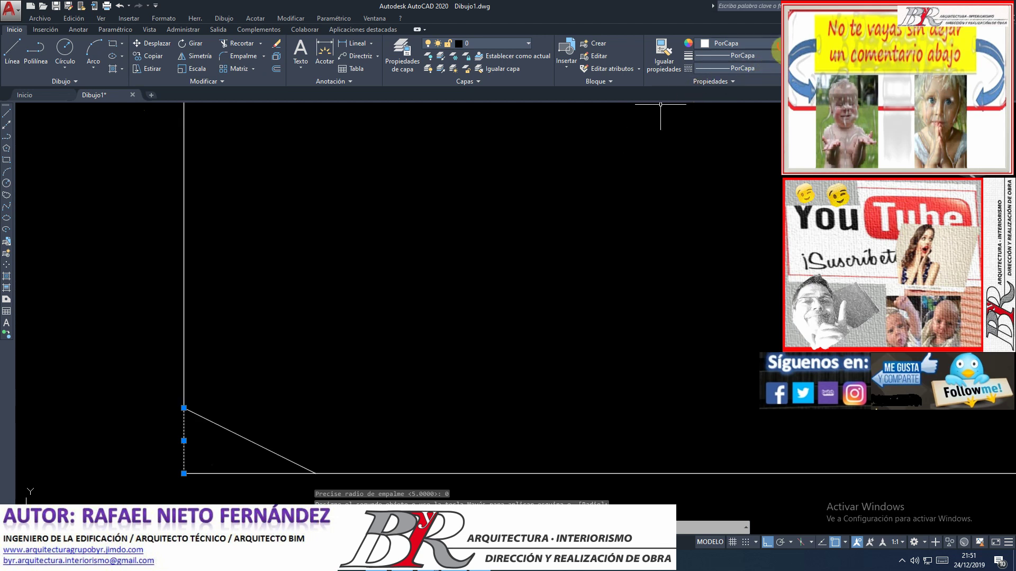
Step: Colour the short vertical piece red and the bottom line green
click(776, 43)
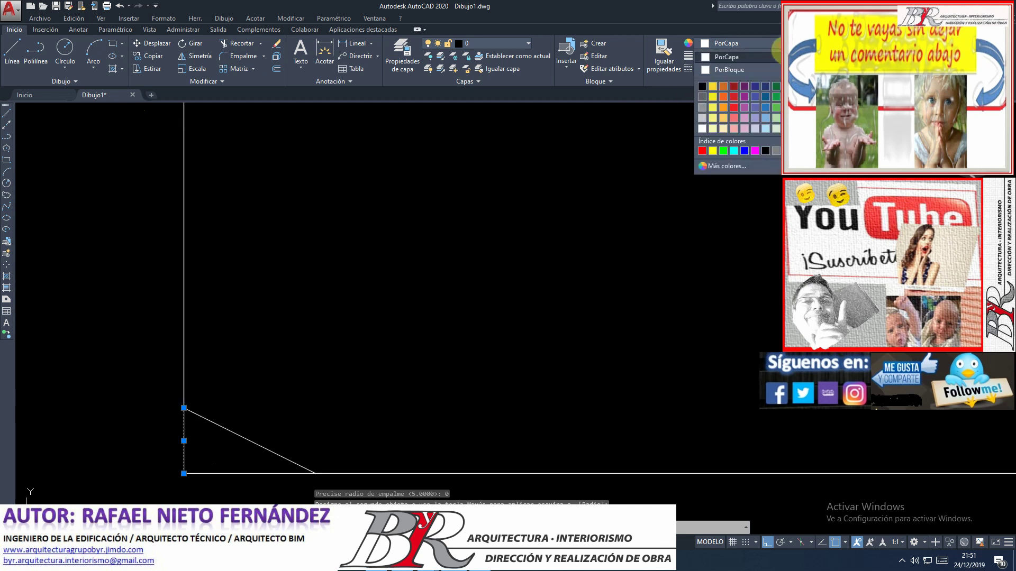
click(701, 151)
key(Escape)
key(Escape)
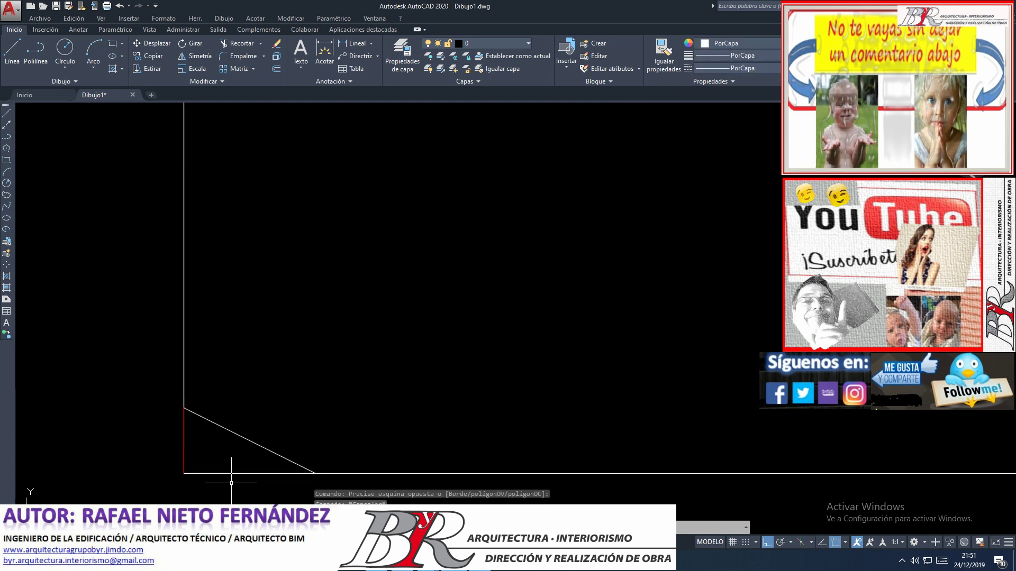
click(232, 474)
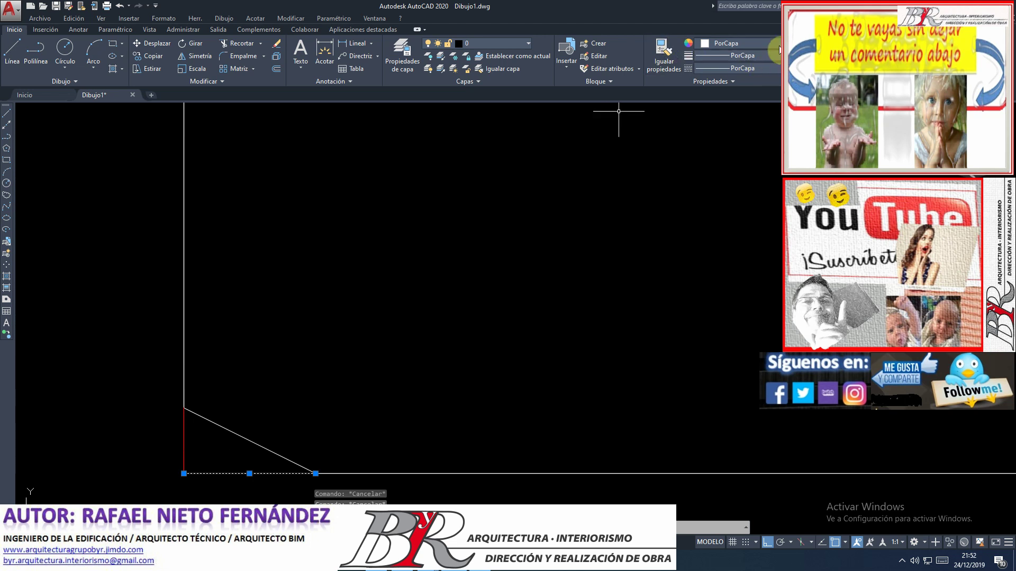
click(738, 43)
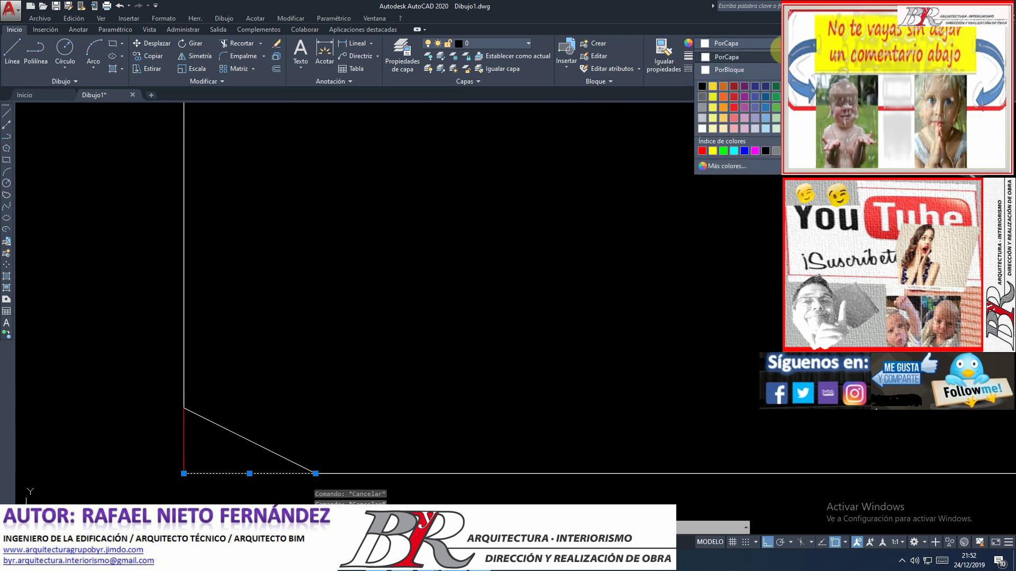
click(726, 153)
scroll(212, 251, down, 3)
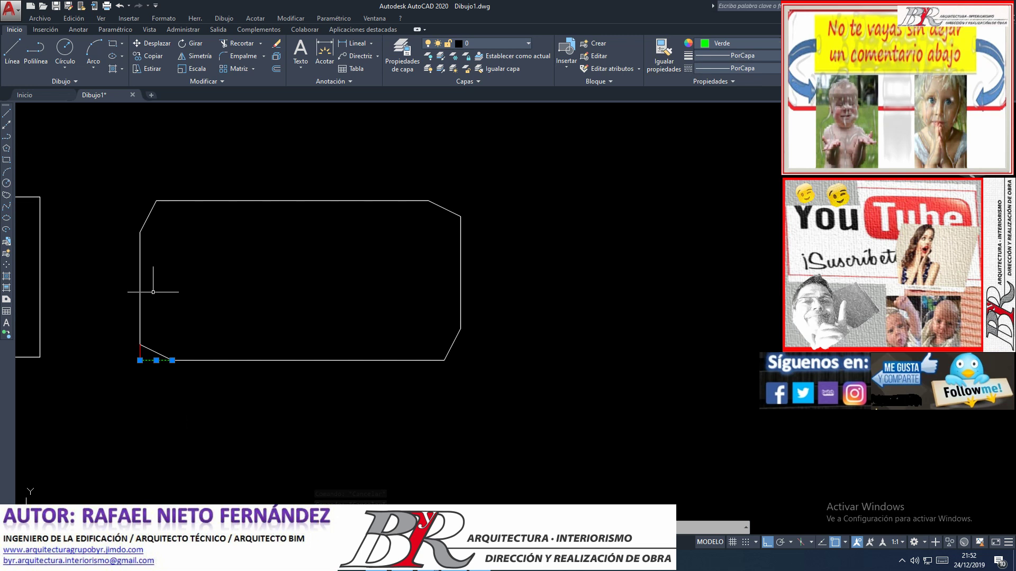
scroll(122, 287, up, 2)
scroll(111, 288, down, 4)
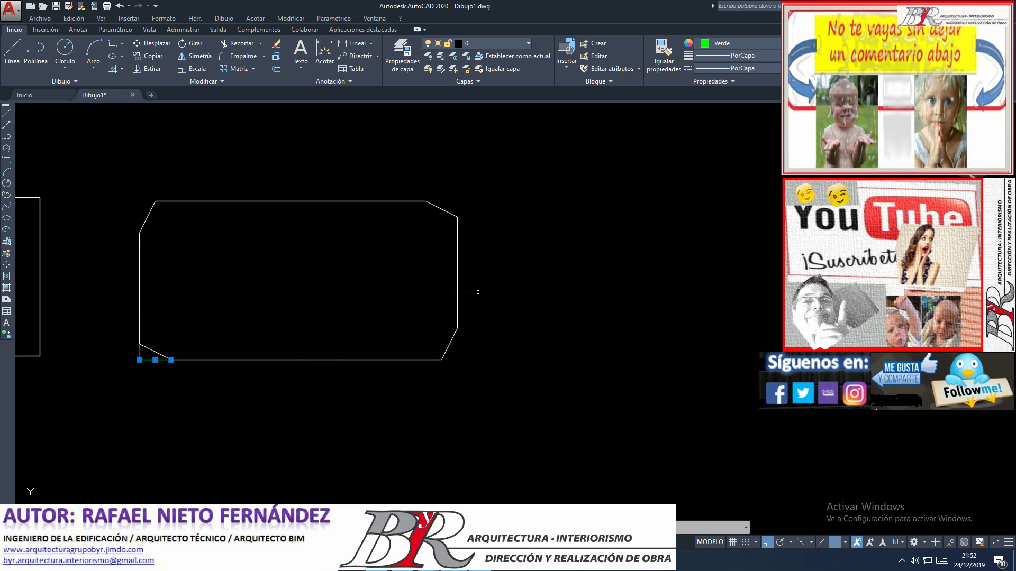
scroll(112, 343, up, 2)
Step: Copy the red and green corner segments to the right of the rectangle
click(111, 333)
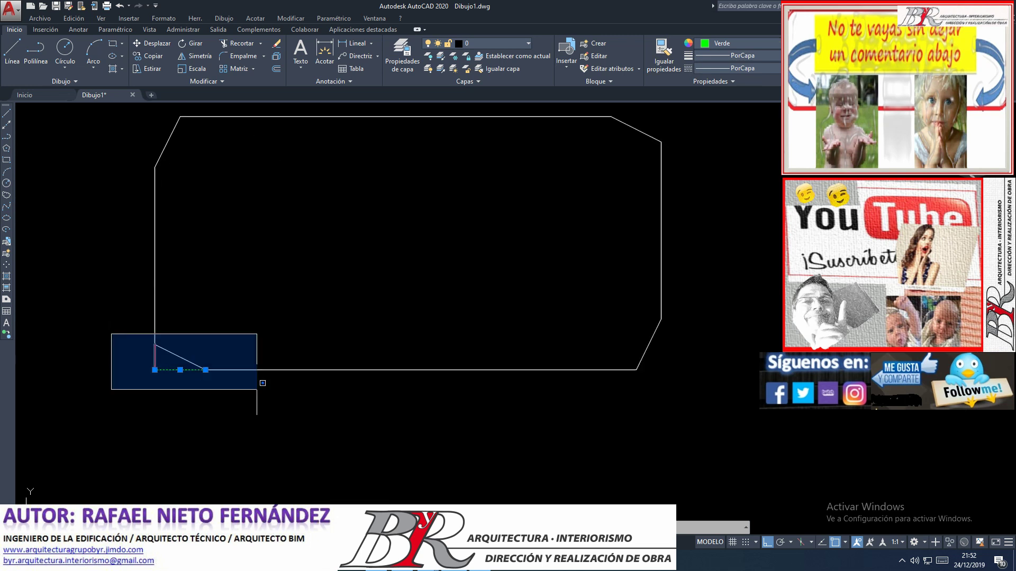
click(258, 385)
click(153, 55)
click(183, 406)
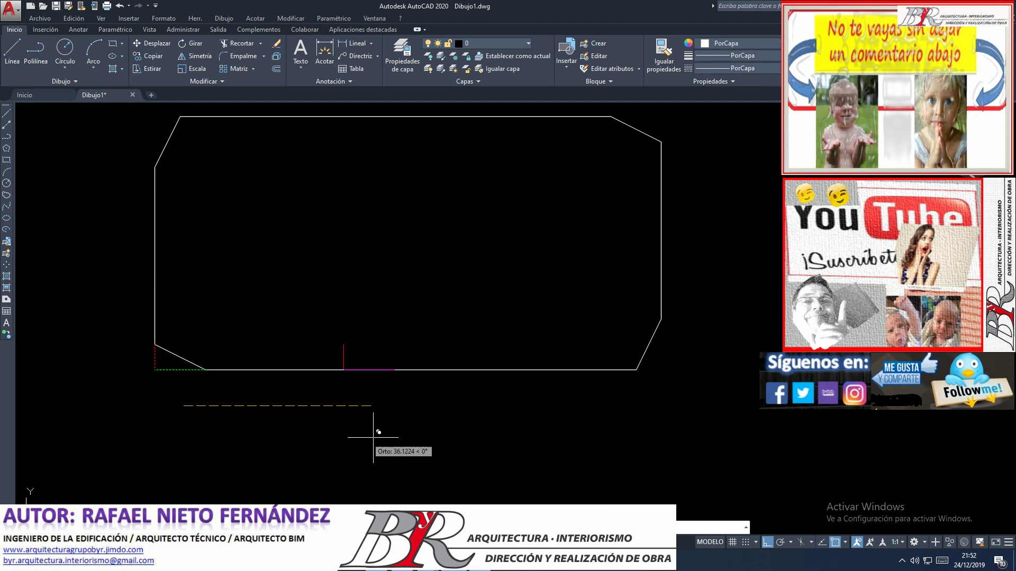
click(722, 446)
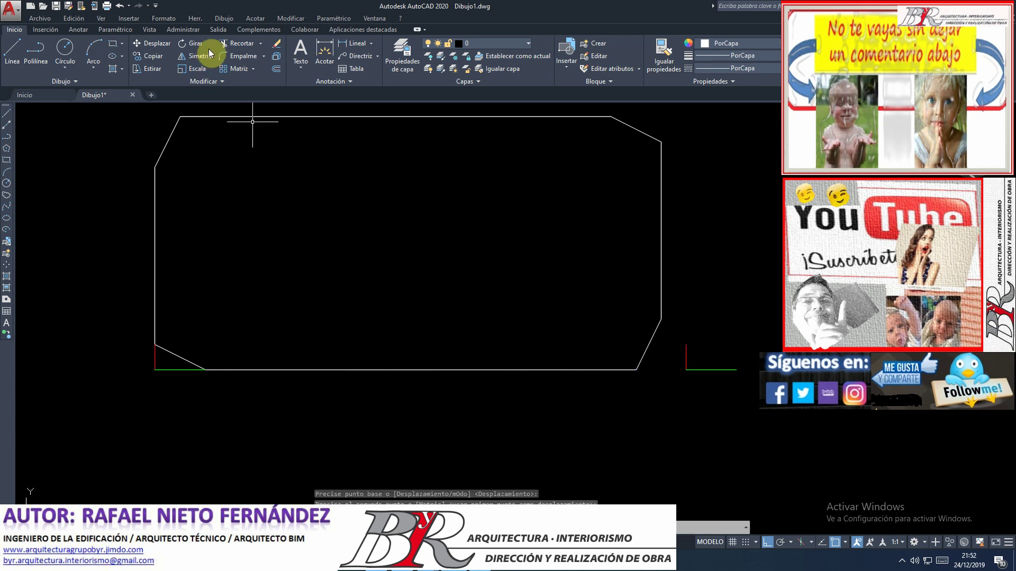
Step: Rotate the copied segments to fit the bottom-right corner
click(191, 43)
click(738, 386)
click(650, 349)
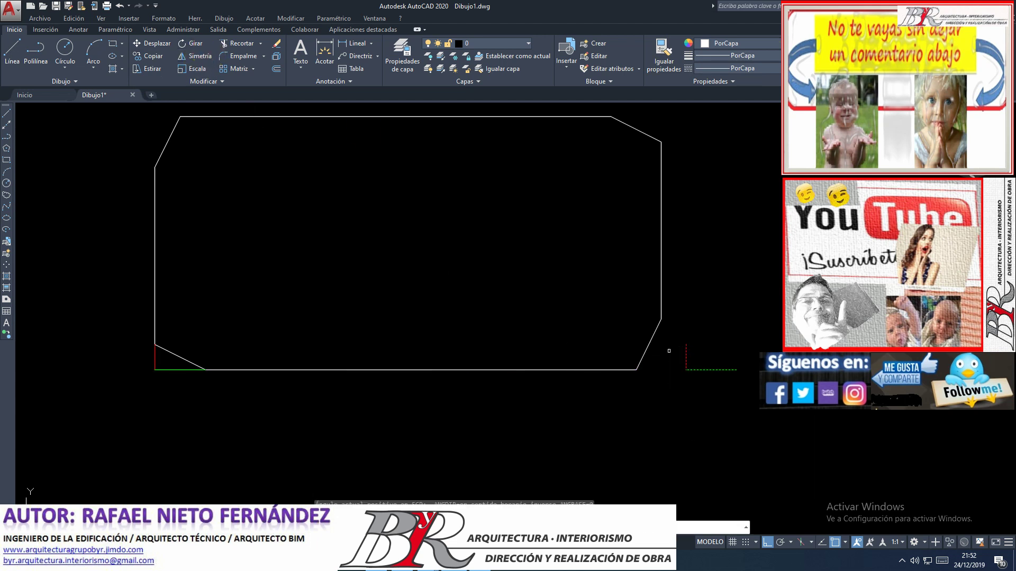
key(Return)
click(686, 369)
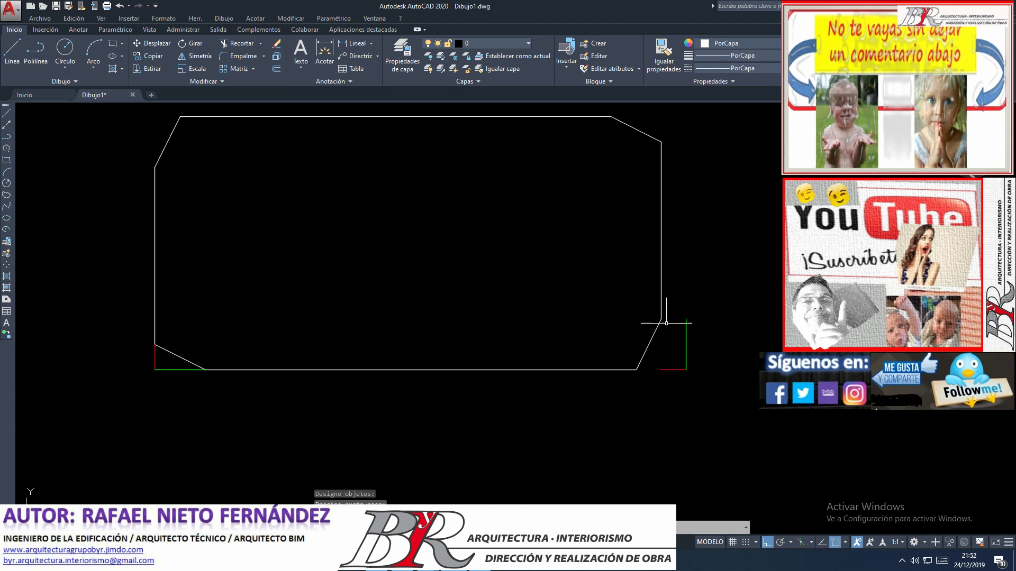
click(664, 317)
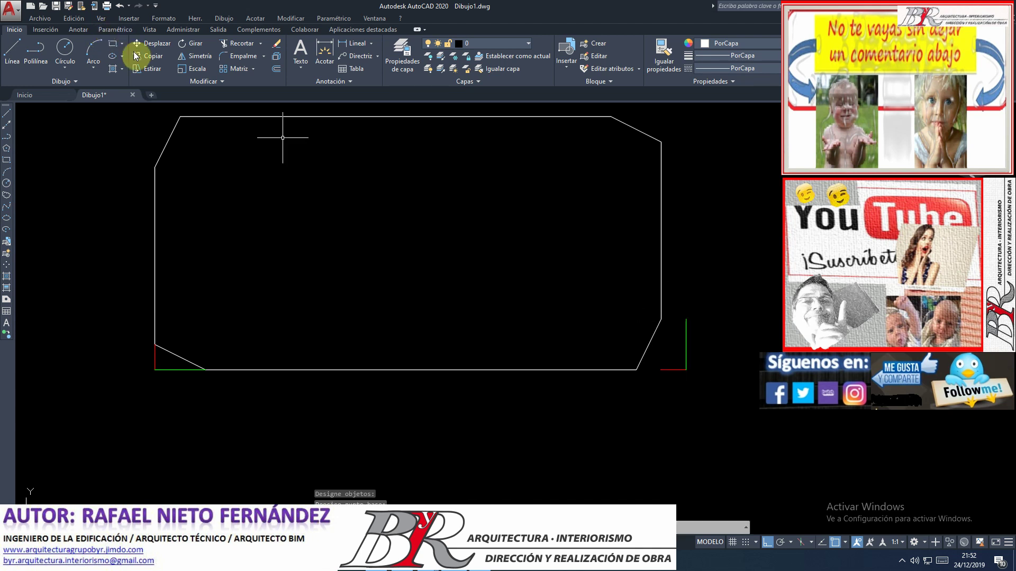
Step: Copy the bottom-right corner markers toward the top-right corner
click(685, 347)
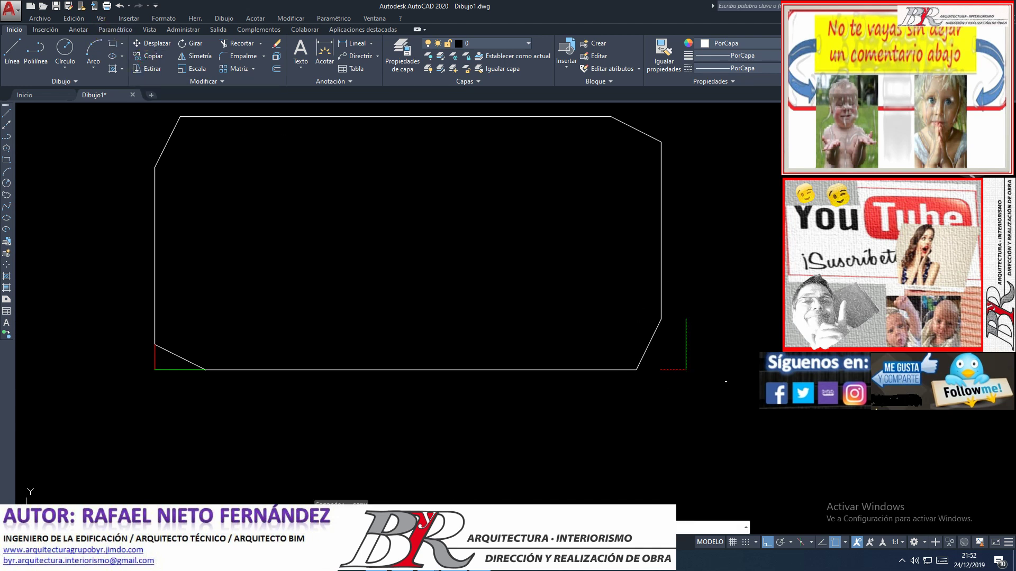
text(co)
key(Return)
scroll(727, 384, down, 2)
key(Return)
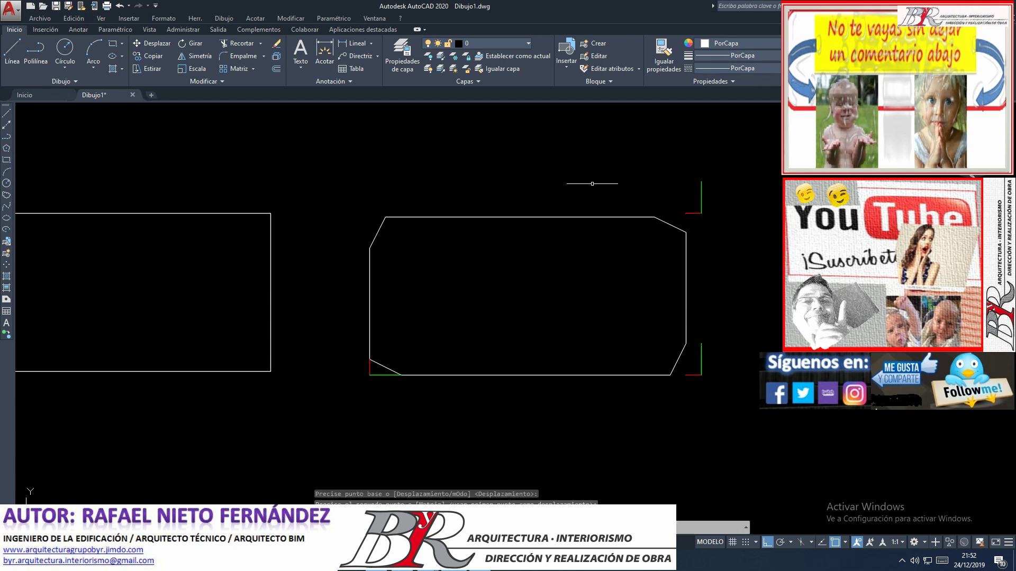
scroll(710, 183, up, 2)
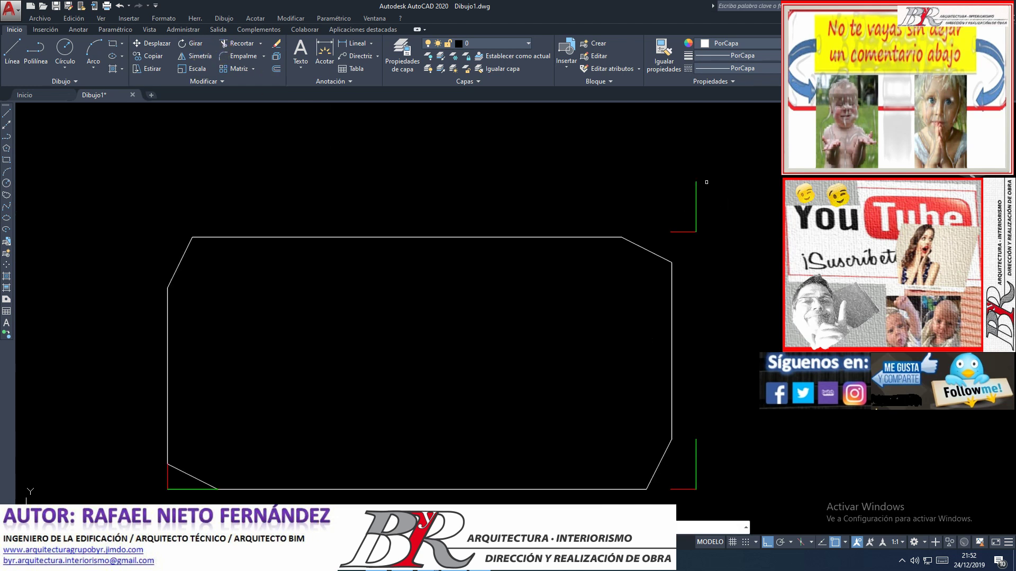
click(671, 231)
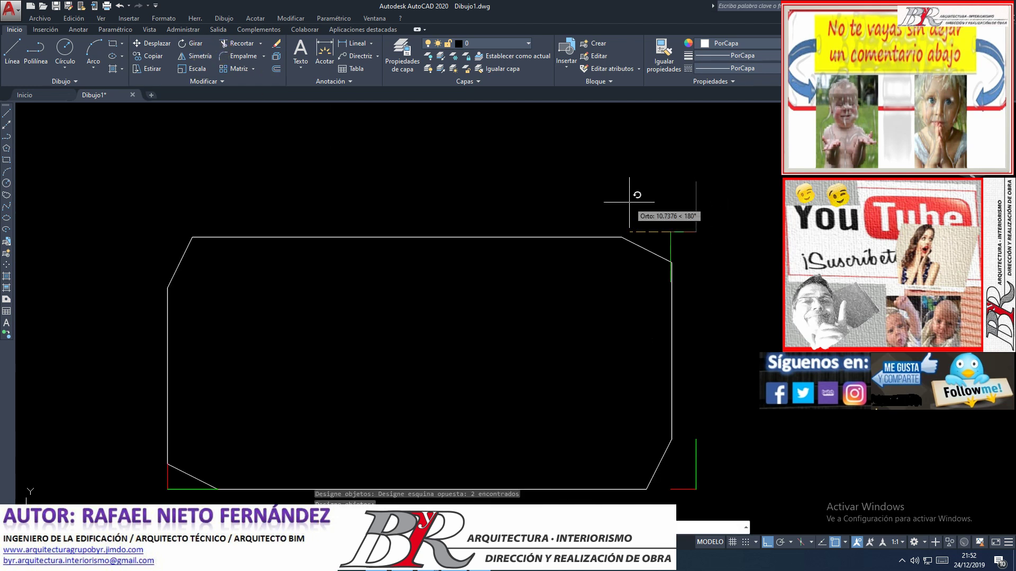
key(Escape)
Step: Try rotating the top-right corner copy with GIRA, then cancel
text(gira)
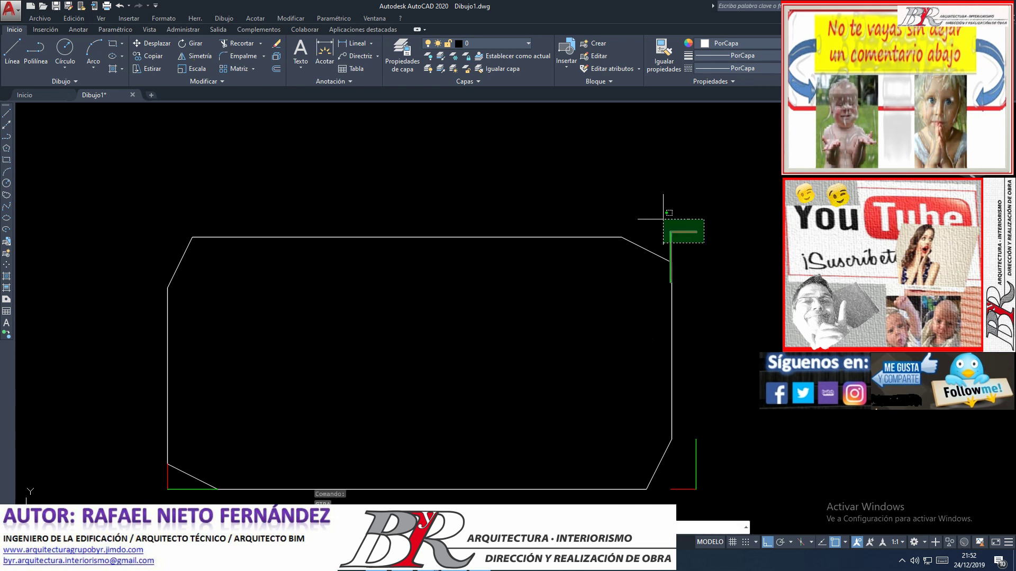
key(Return)
double_click(731, 225)
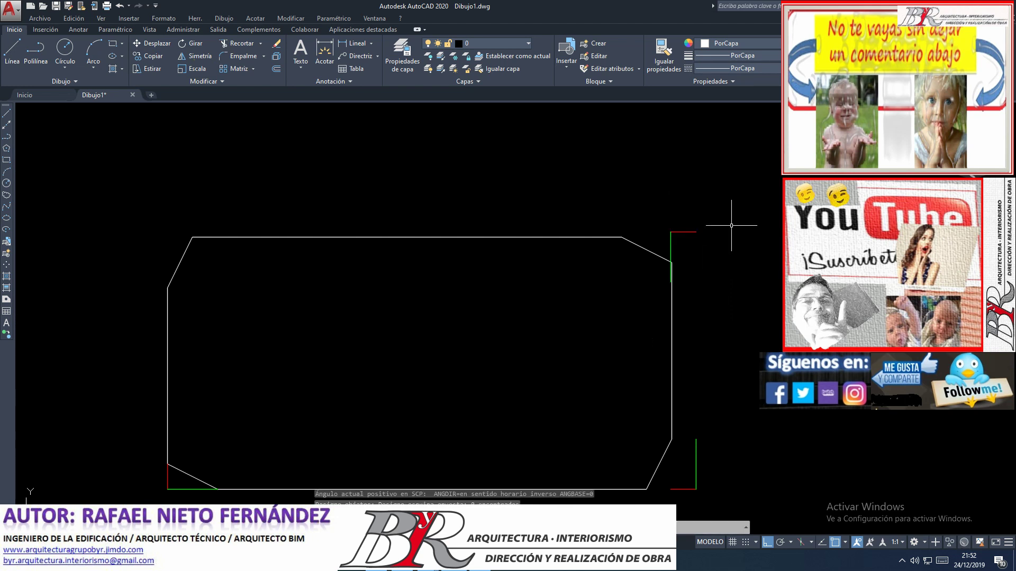
key(Escape)
scroll(731, 225, down, 2)
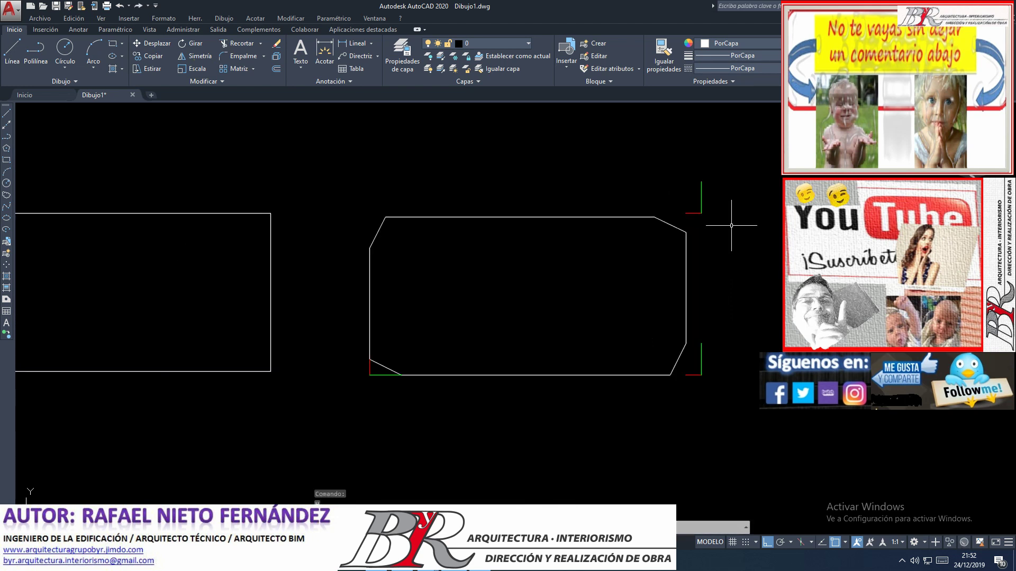
scroll(727, 217, up, 2)
scroll(586, 227, up, 2)
scroll(599, 254, up, 2)
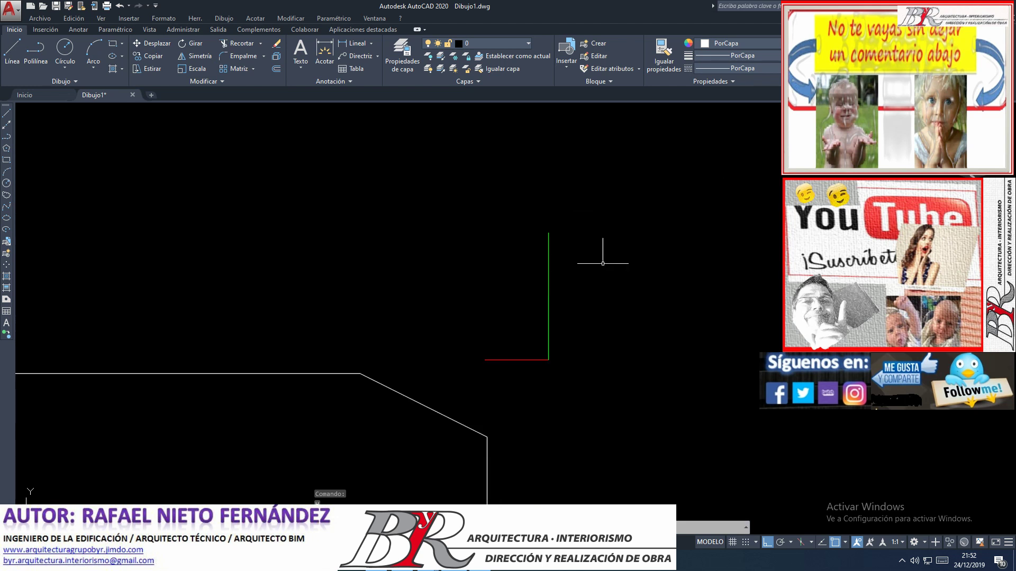
Step: Select the red and green marker lines for another rotation
click(192, 44)
click(566, 222)
click(476, 370)
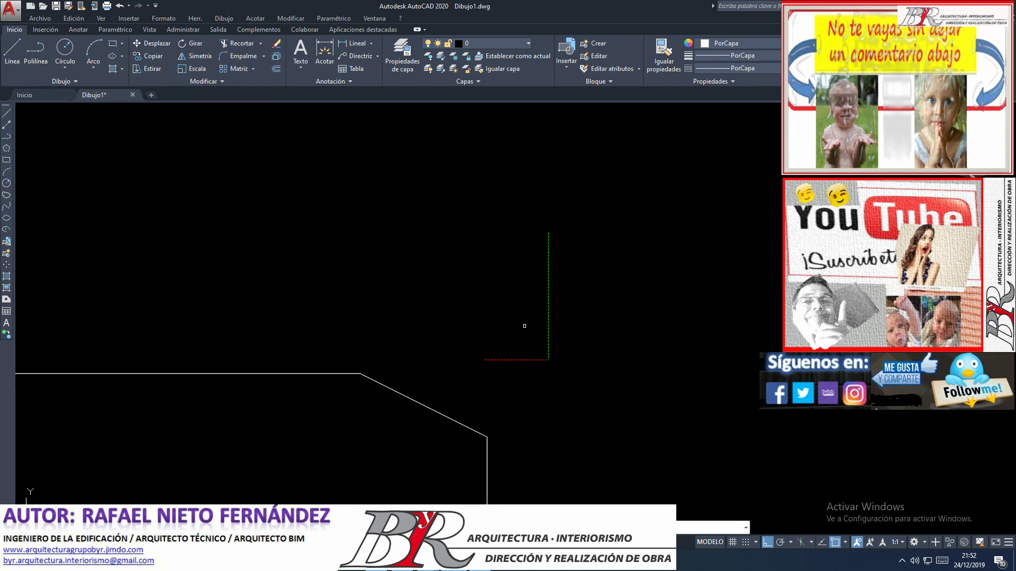
key(Return)
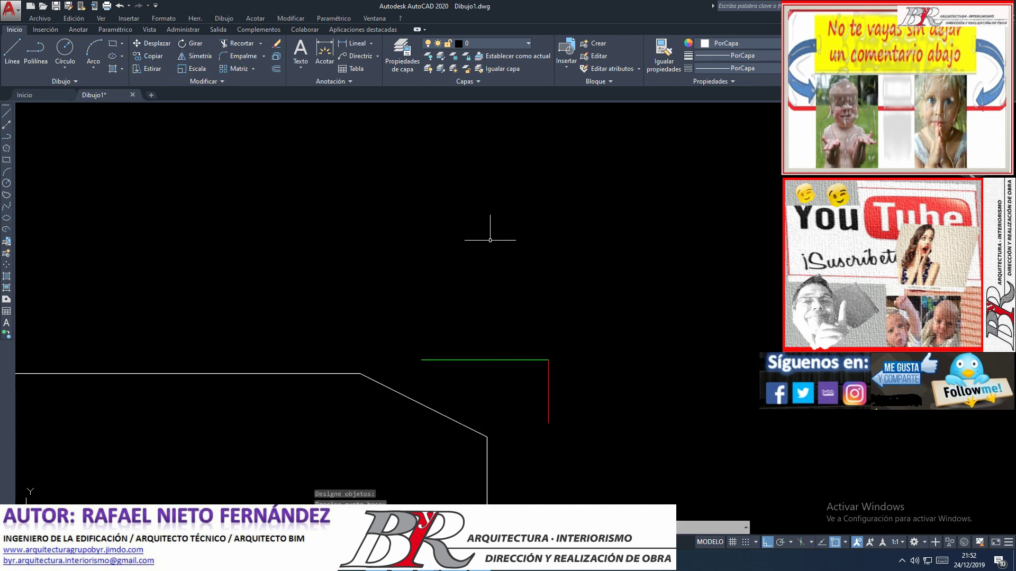
scroll(508, 226, down, 1)
scroll(472, 223, down, 1)
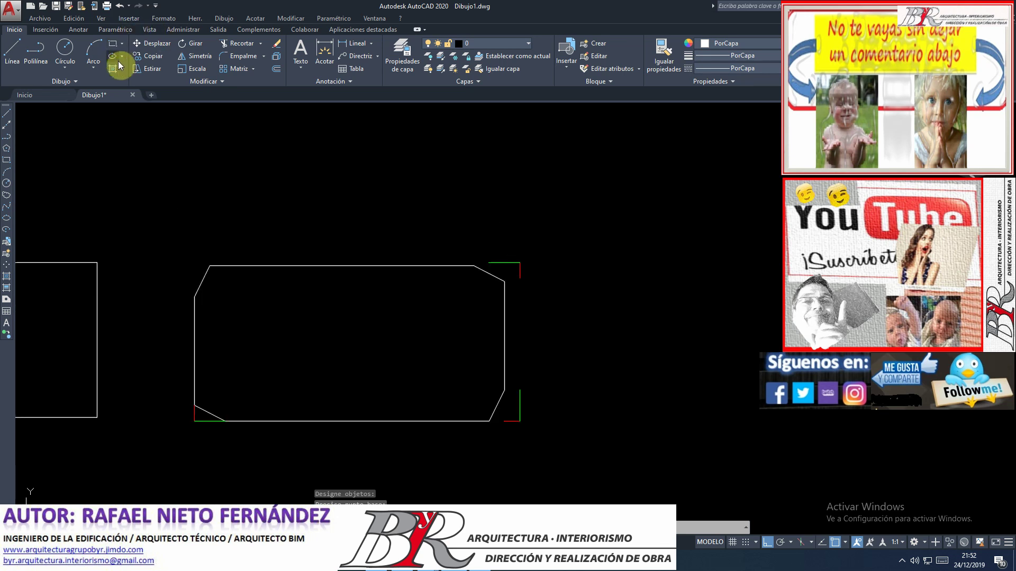
Step: Copy the corner marker lines to the rectangle's left side
click(145, 61)
click(513, 243)
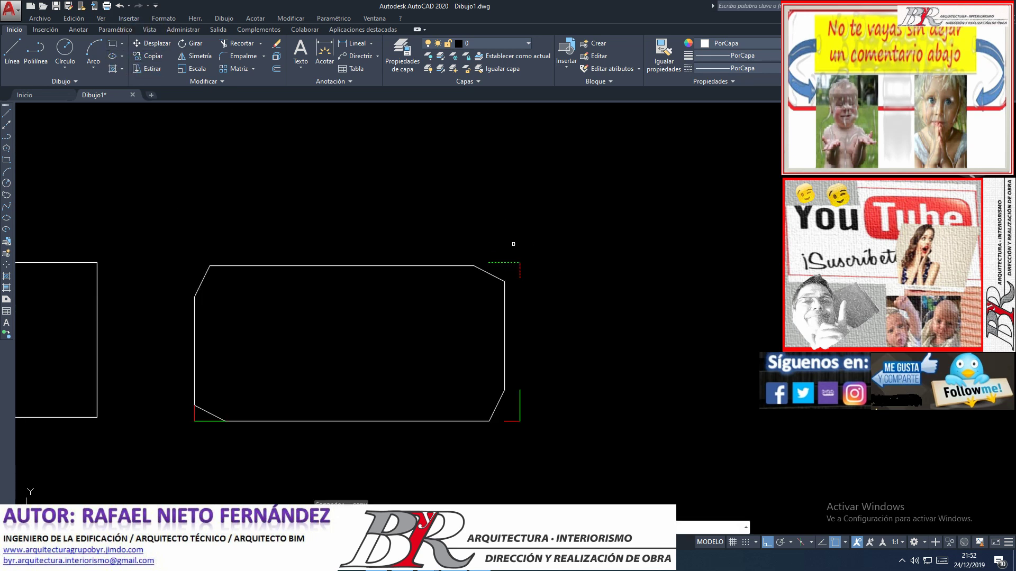
scroll(172, 241, up, 5)
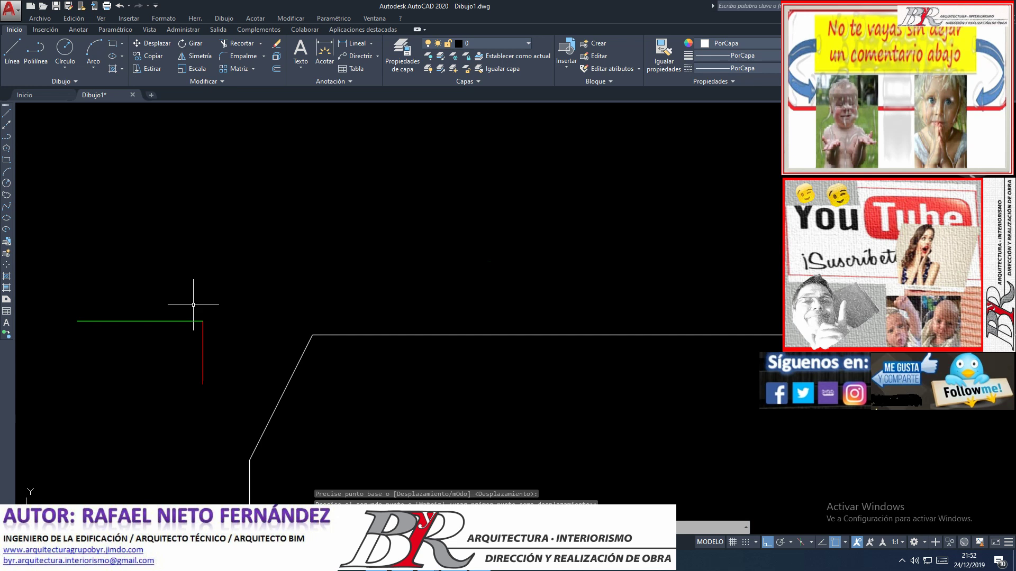
click(193, 300)
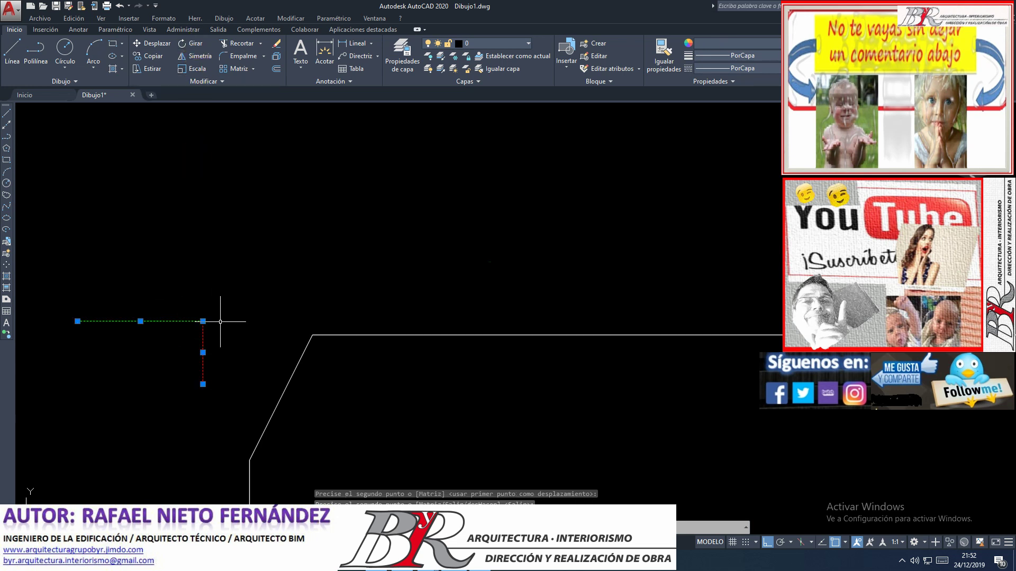
key(Return)
key(Return)
key(Return)
click(202, 321)
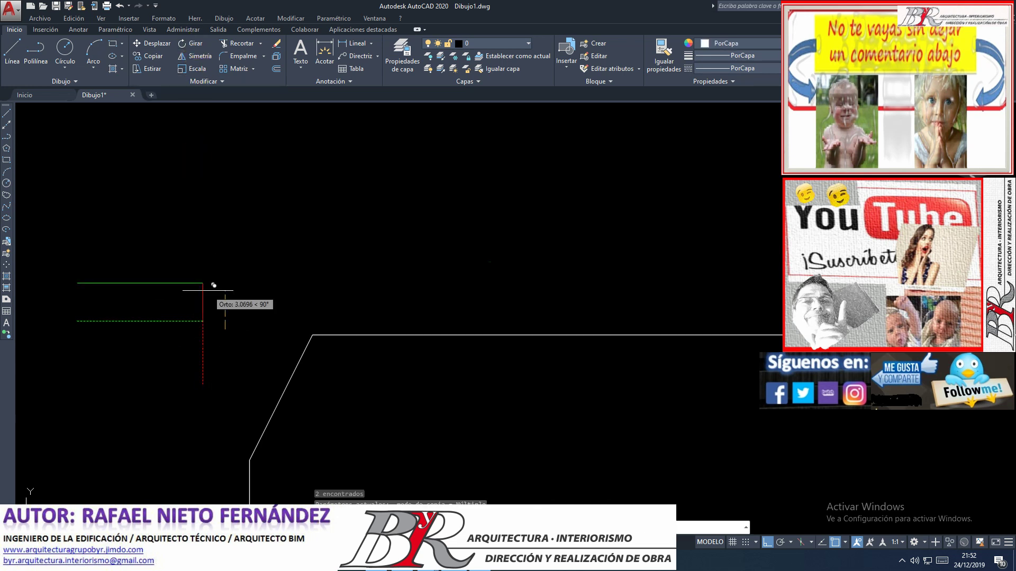
key(Escape)
Step: Begin rotating the L-shaped marker lines about the corner, then cancel
click(195, 43)
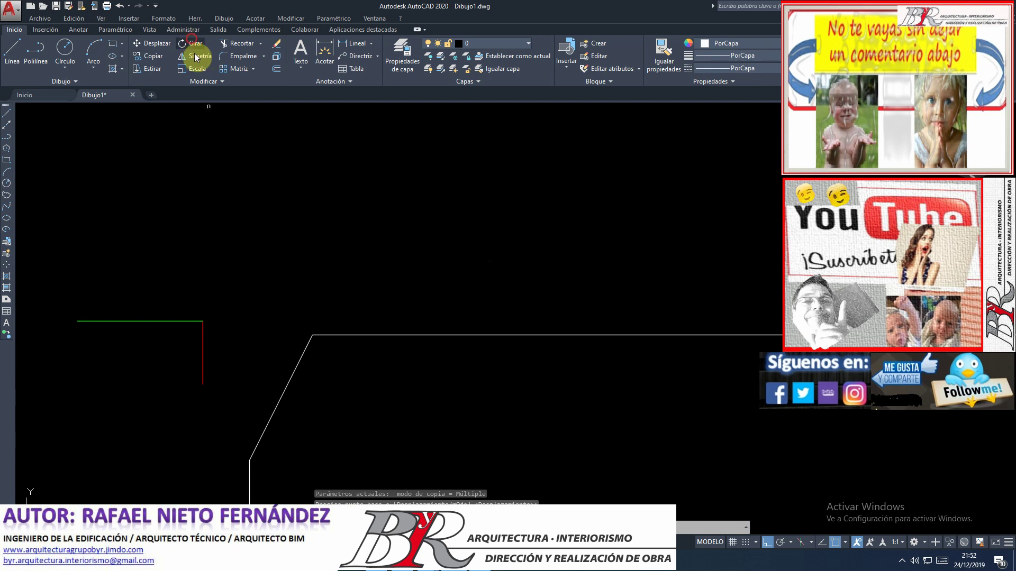
click(256, 356)
click(143, 271)
key(Return)
click(259, 309)
key(Escape)
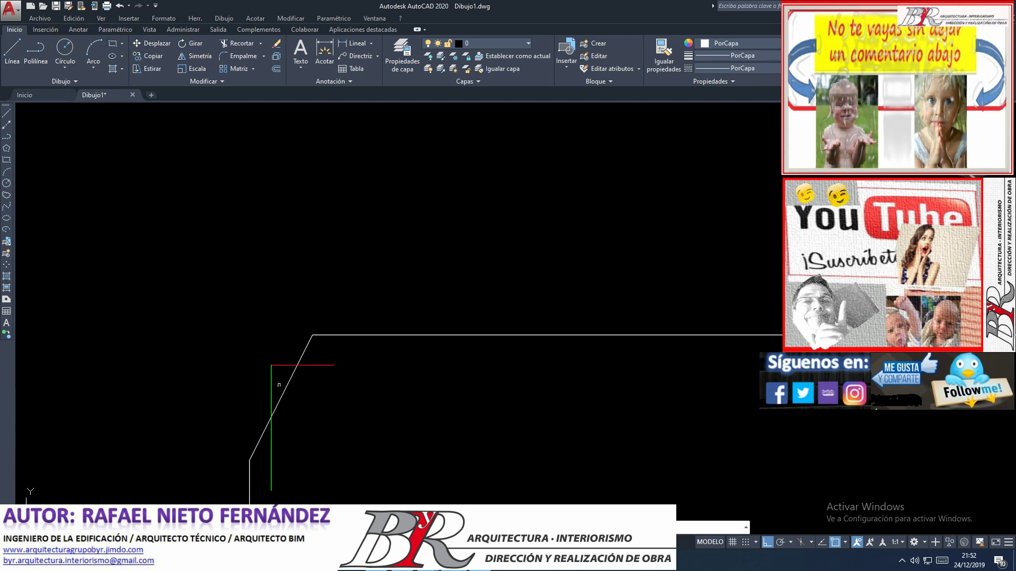
Step: Move the two marker lines into place on the chamfered rectangle's corners
drag(279, 385, 306, 363)
key(Return)
click(334, 364)
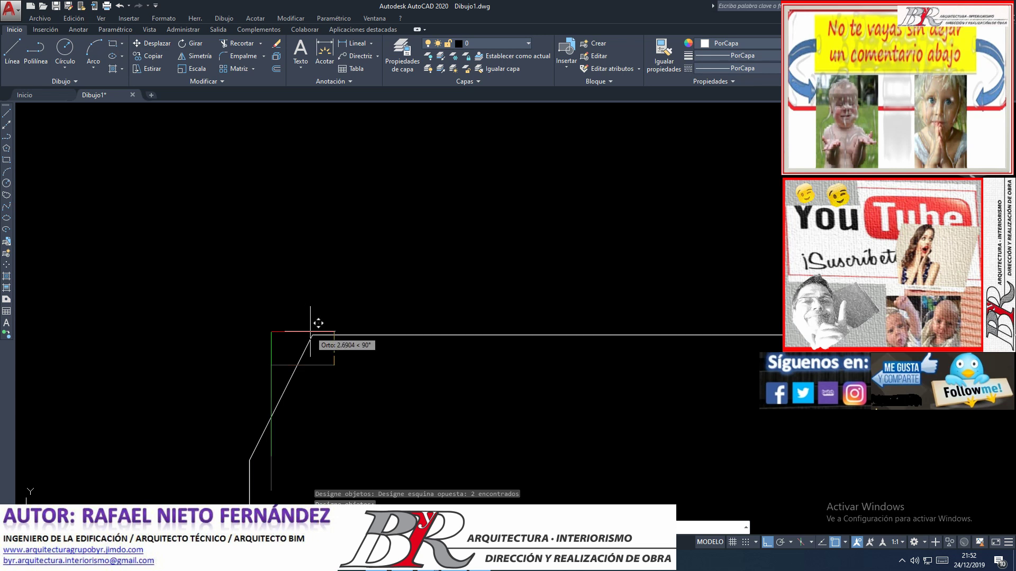
key(Return)
scroll(273, 323, down, 5)
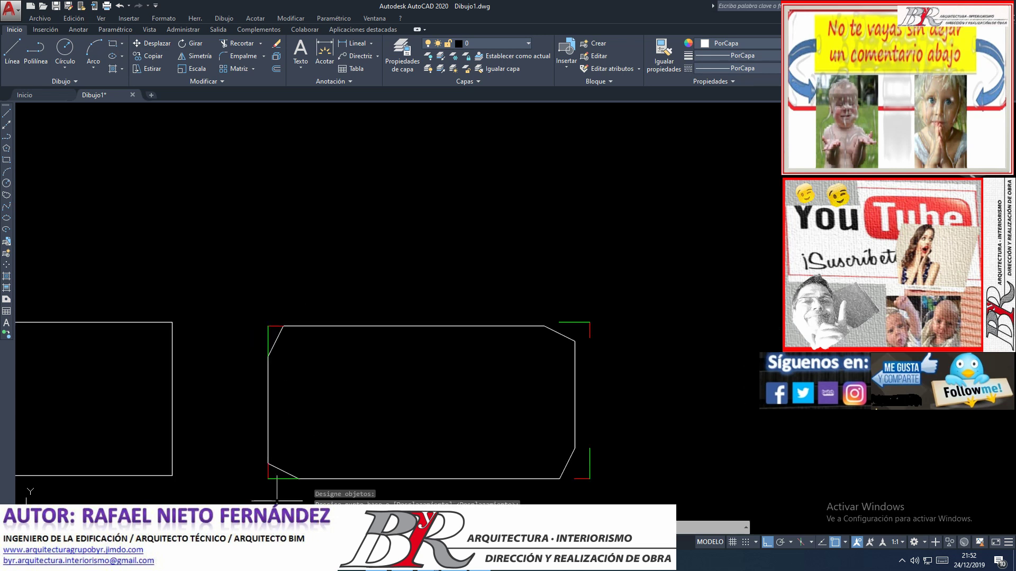
click(574, 480)
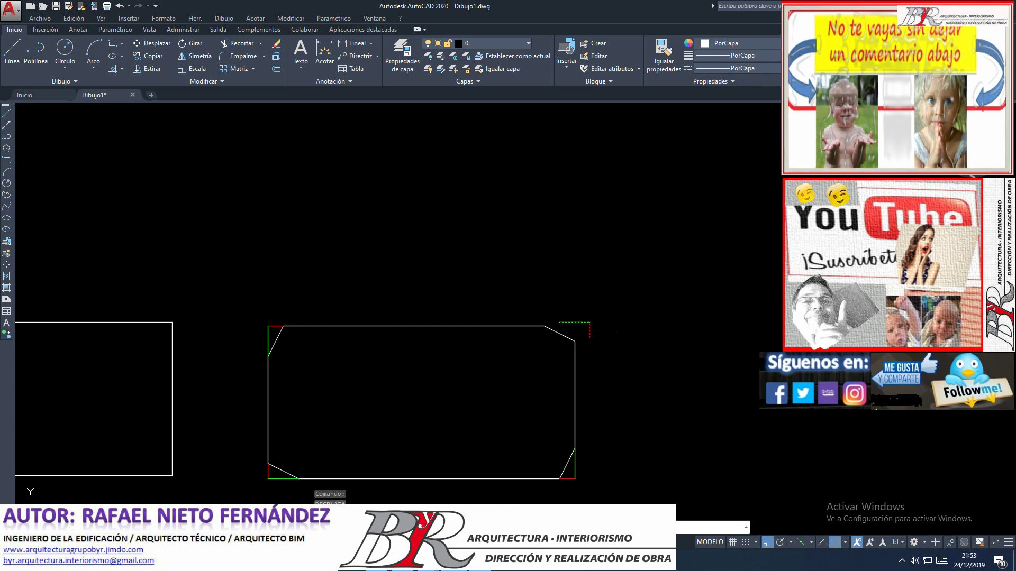
click(576, 341)
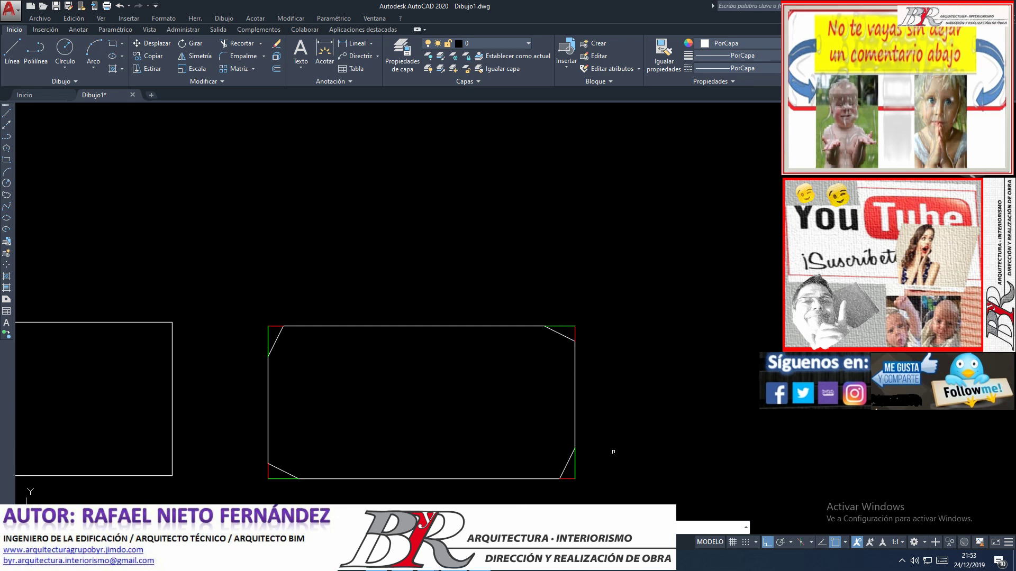
scroll(613, 451, up, 2)
scroll(445, 450, down, 2)
scroll(277, 452, up, 2)
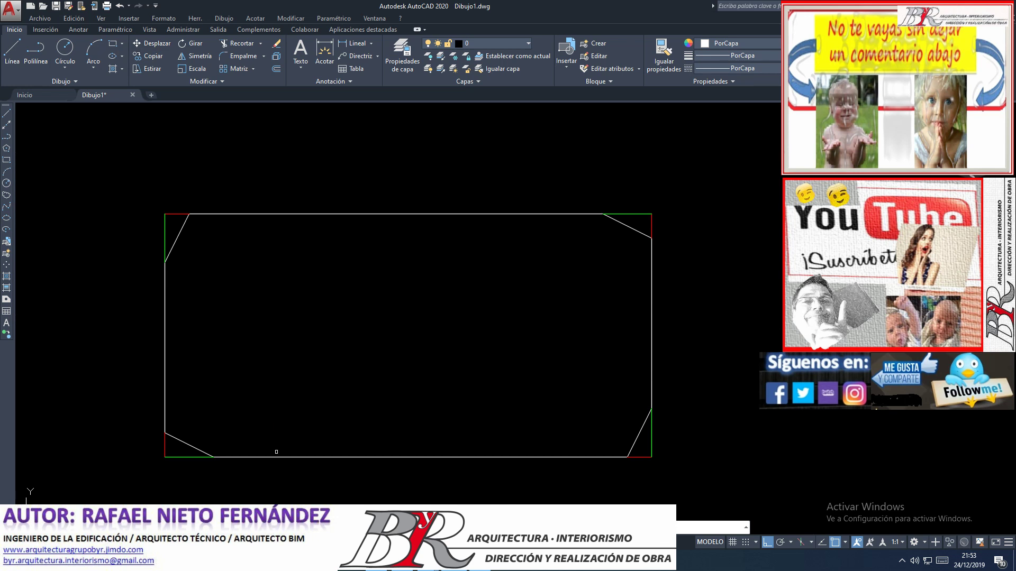
scroll(154, 445, up, 3)
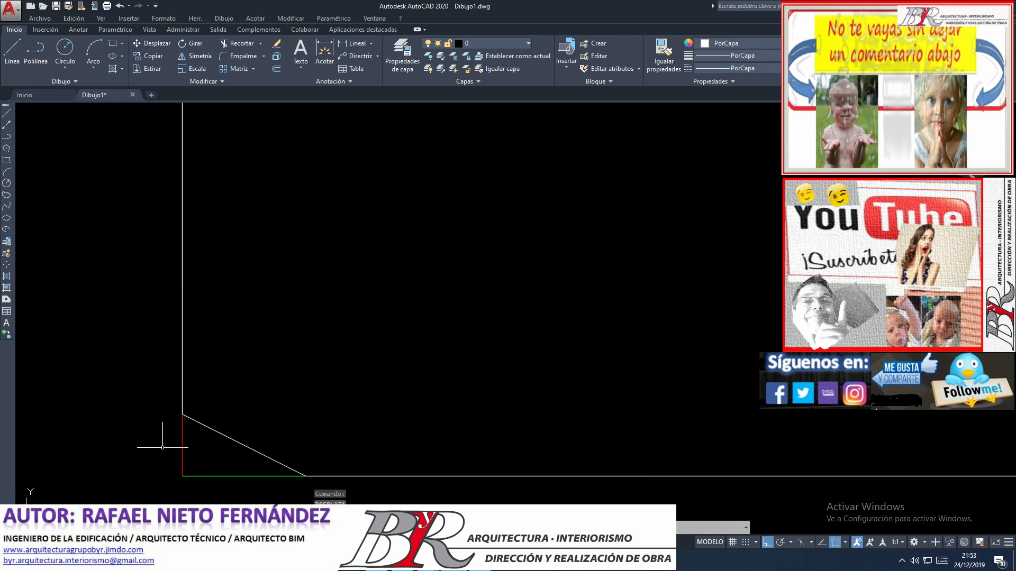
click(182, 439)
scroll(207, 397, down, 2)
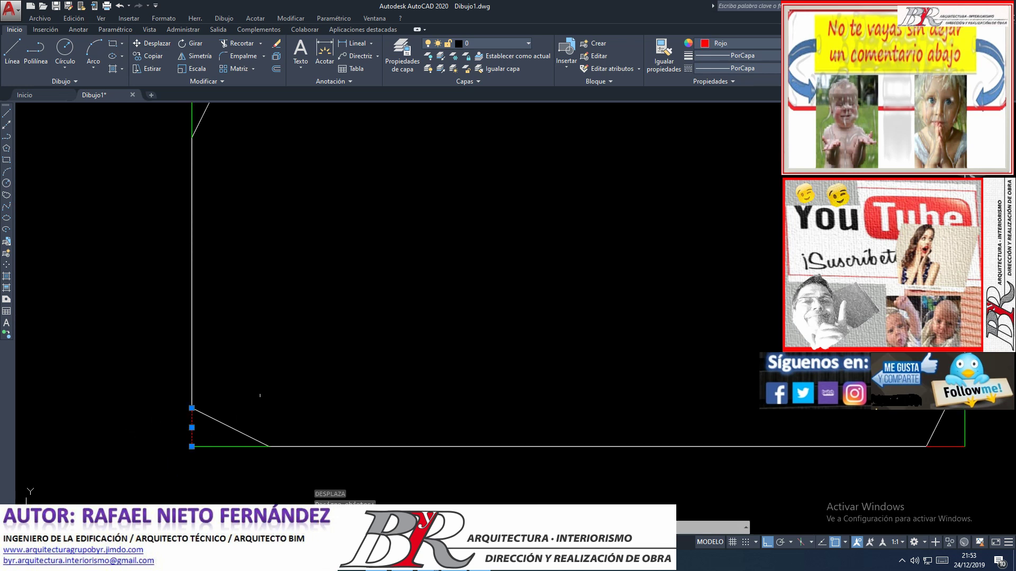
key(Escape)
scroll(227, 408, up, 1)
scroll(88, 434, up, 1)
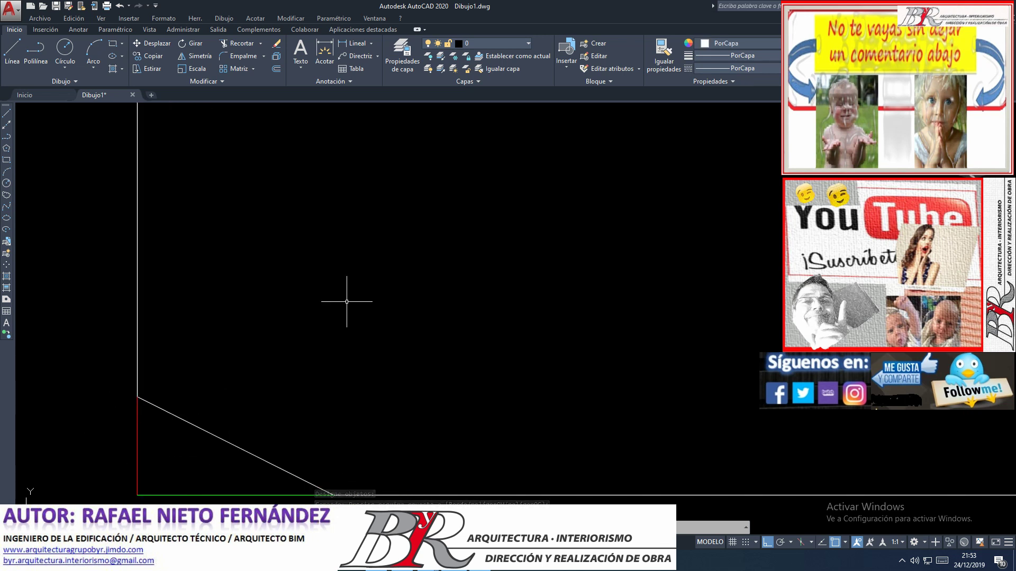
click(156, 41)
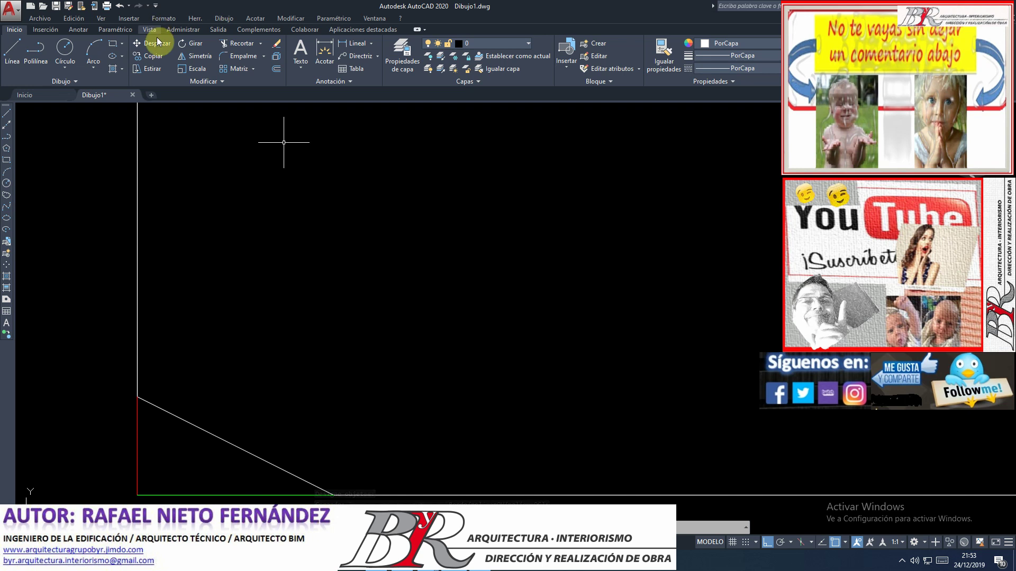
click(115, 44)
key(F8)
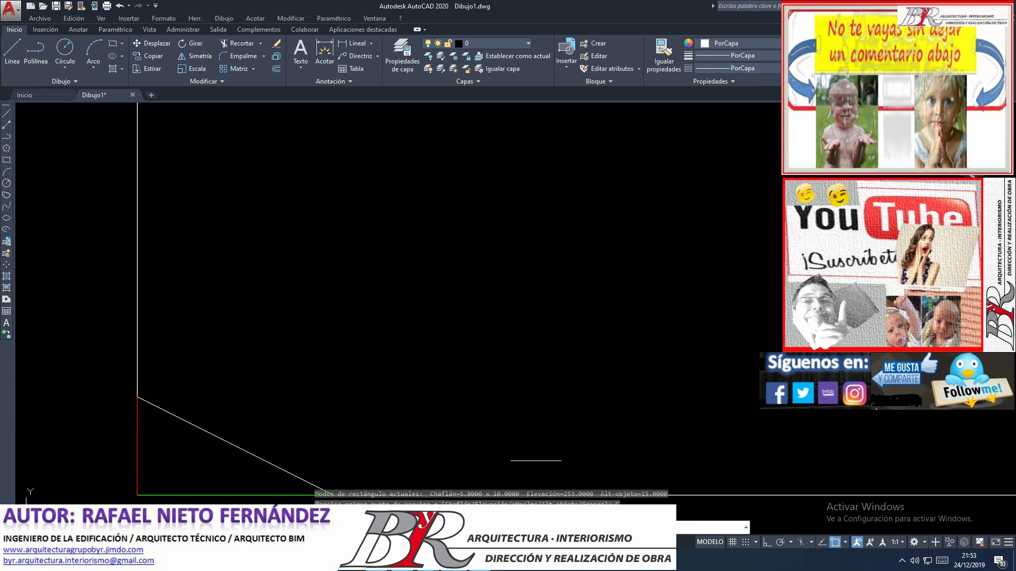
scroll(392, 352, down, 4)
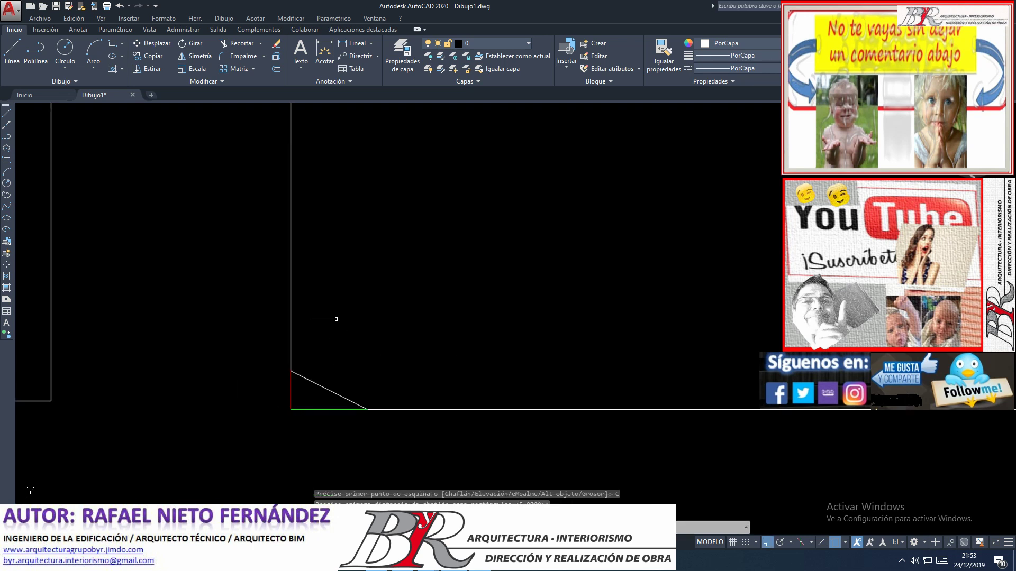
scroll(336, 319, down, 5)
scroll(294, 296, up, 3)
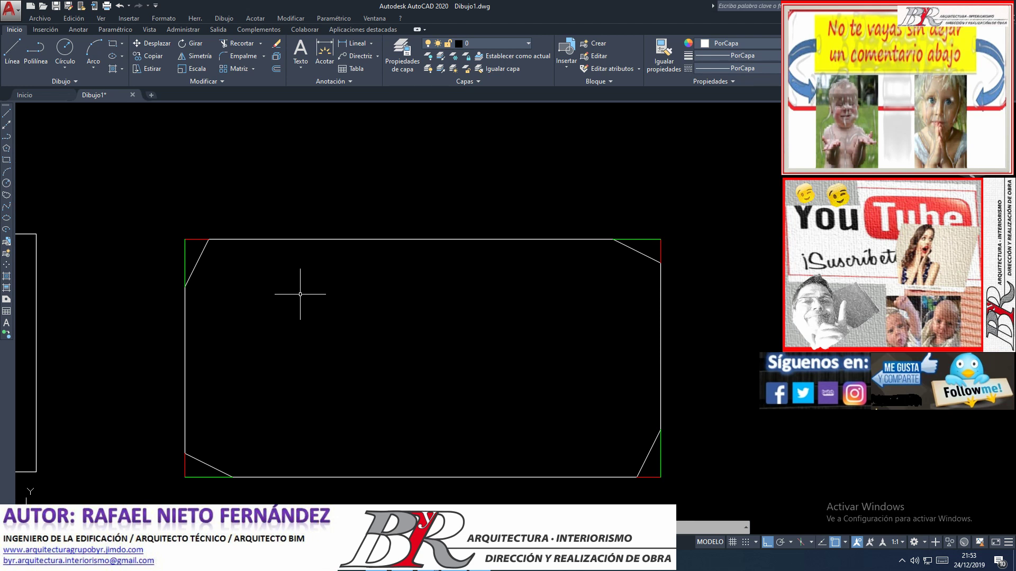
scroll(300, 295, down, 5)
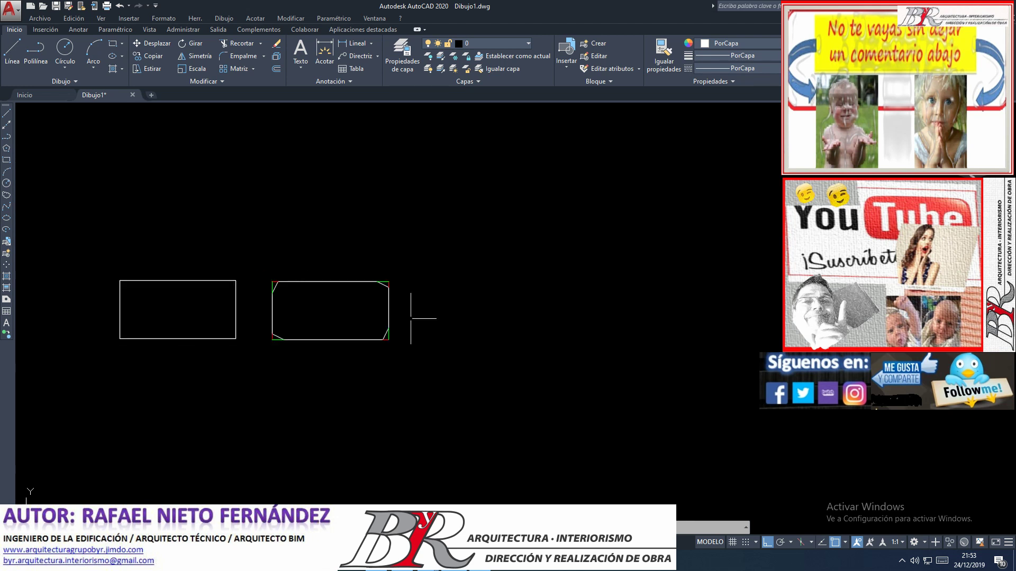
scroll(388, 354, up, 3)
scroll(388, 342, up, 2)
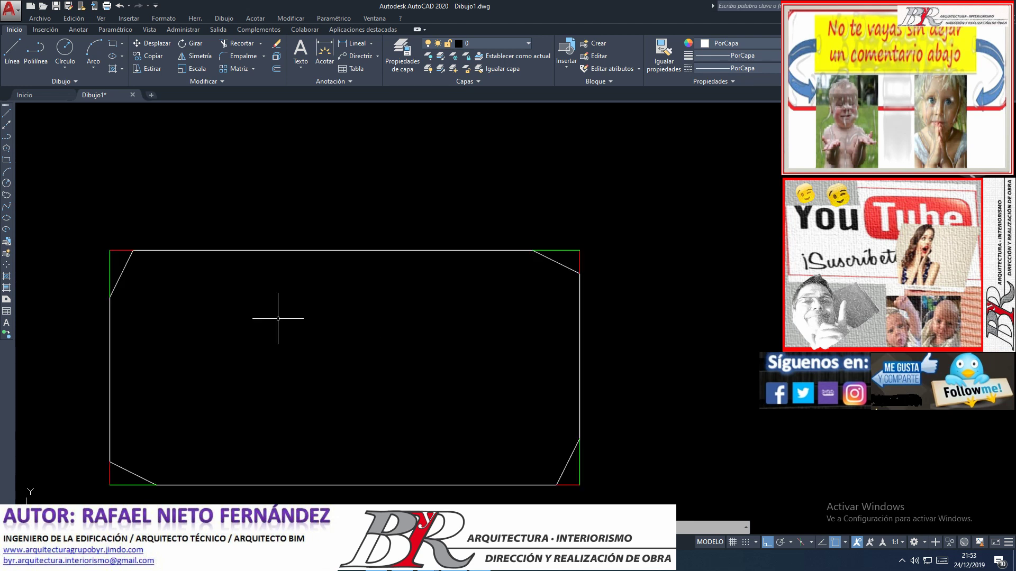
scroll(296, 325, down, 4)
scroll(324, 329, up, 2)
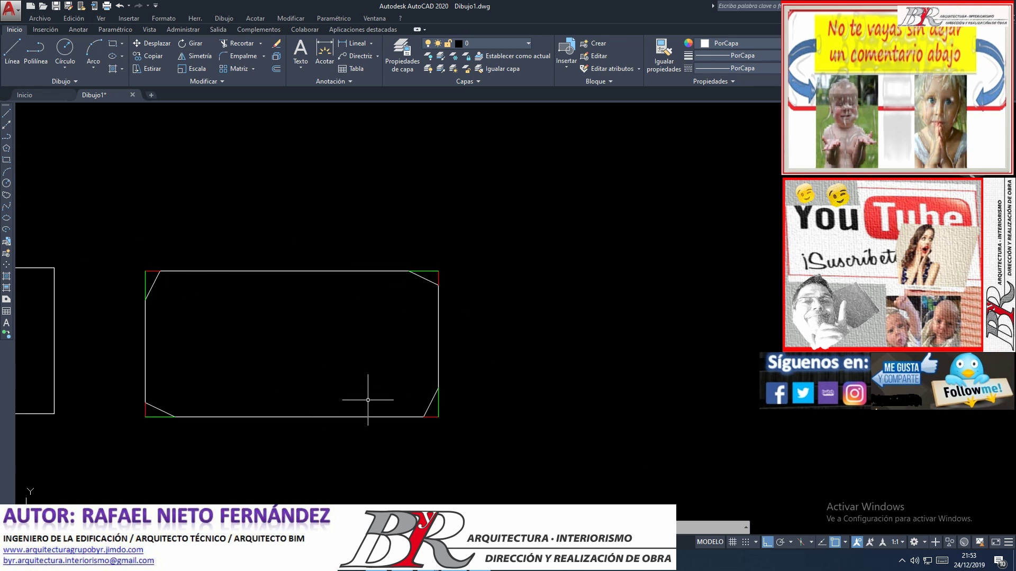
scroll(128, 428, up, 5)
Step: Draw a helper circle centred on the chamfered corner
click(161, 373)
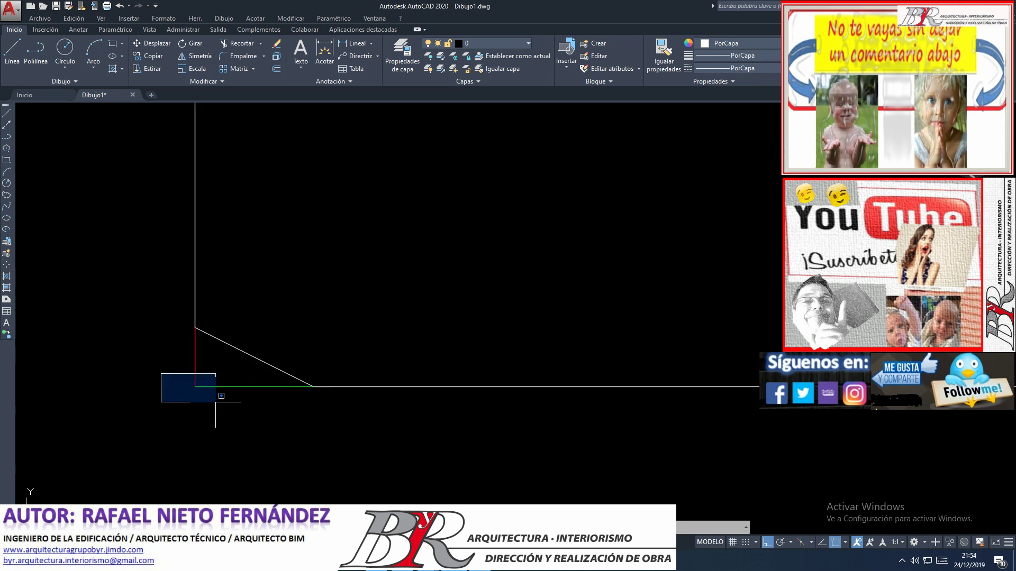
click(215, 397)
scroll(196, 386, up, 5)
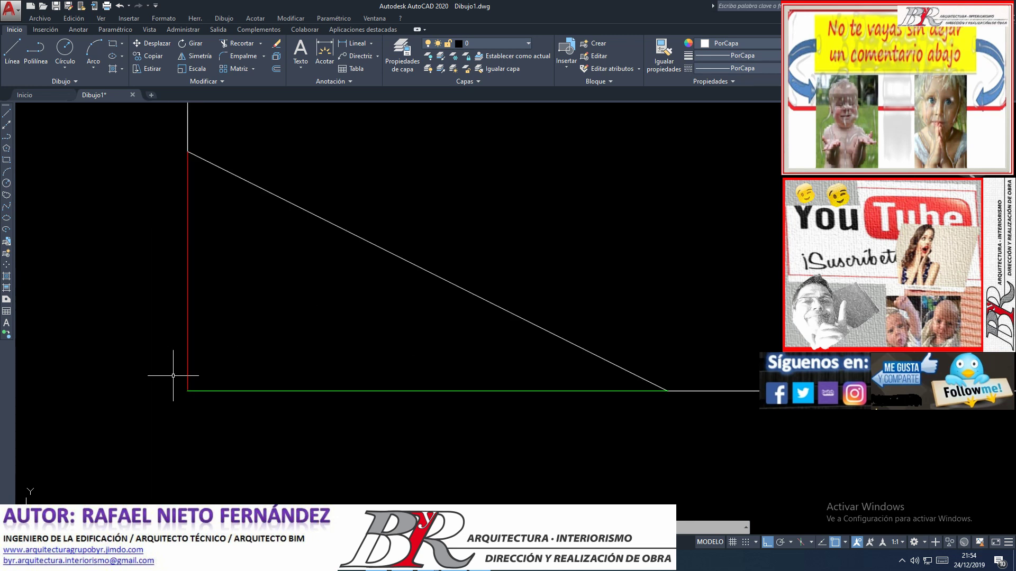
click(9, 180)
click(188, 391)
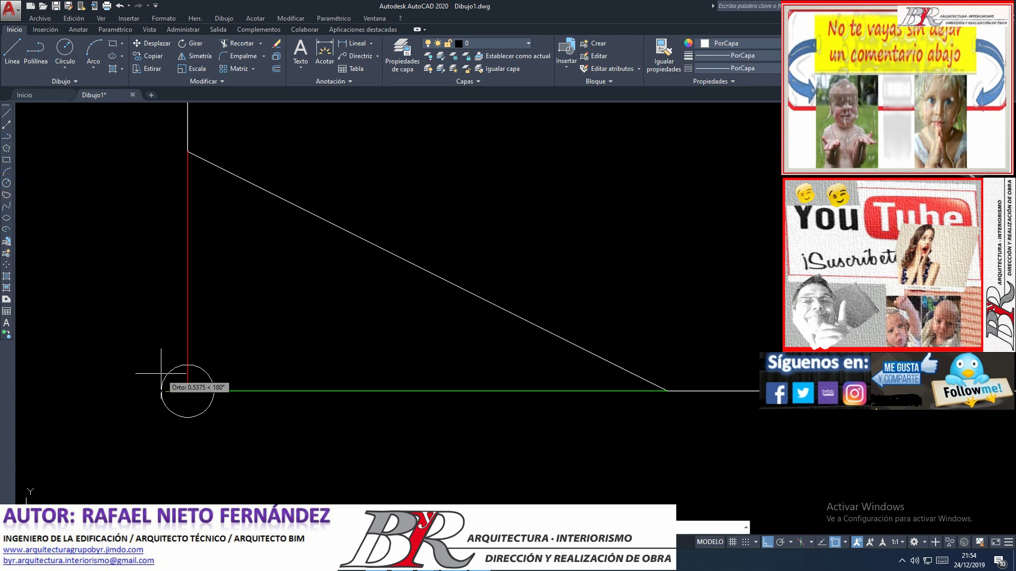
click(167, 389)
scroll(173, 399, down, 4)
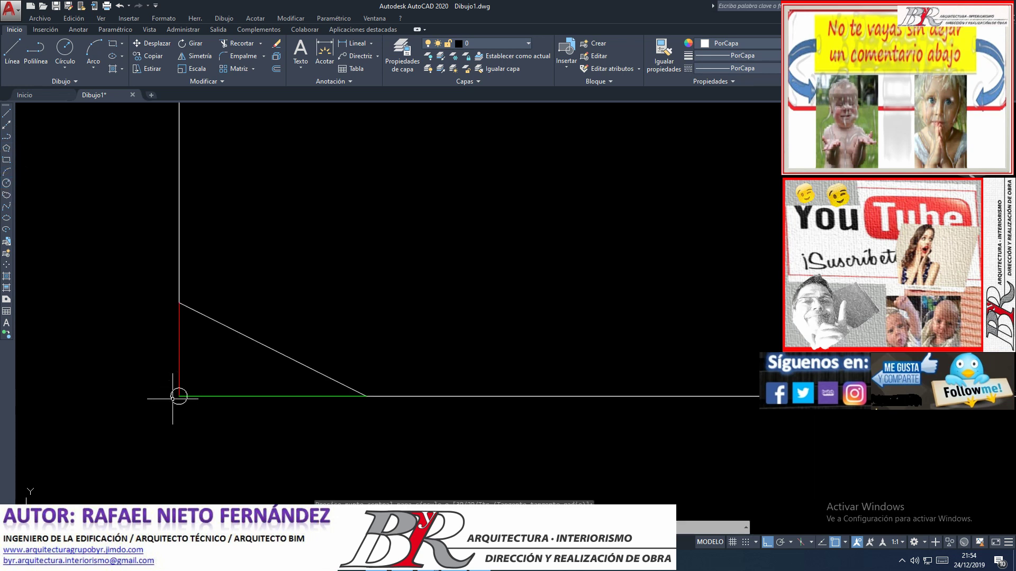
scroll(178, 396, up, 4)
Step: Copy the helper circle from its centre onto the chamfer corner endpoints
click(155, 382)
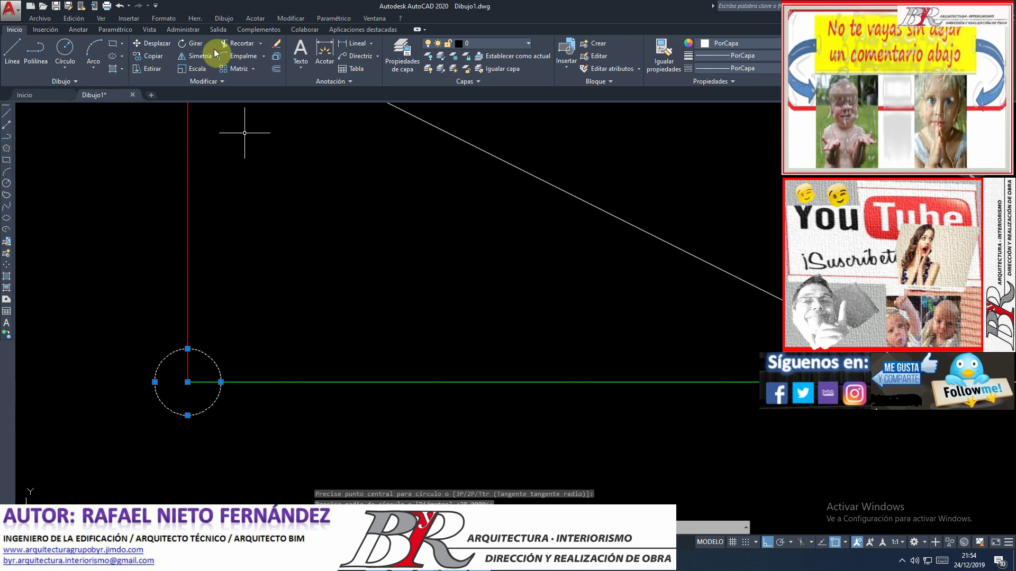
click(139, 57)
click(188, 382)
scroll(188, 382, down, 10)
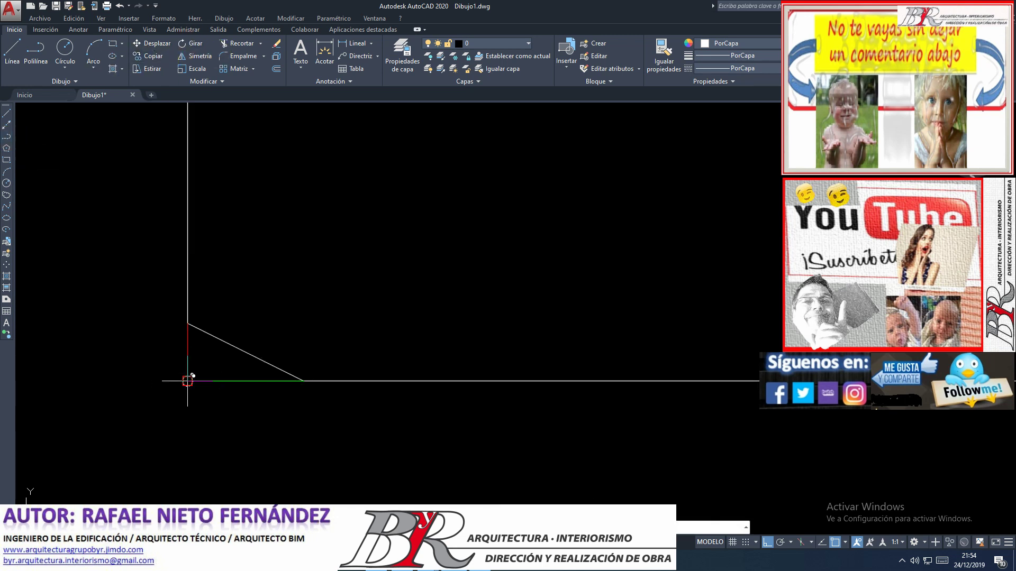
scroll(372, 343, down, 5)
scroll(416, 289, up, 3)
scroll(330, 354, up, 2)
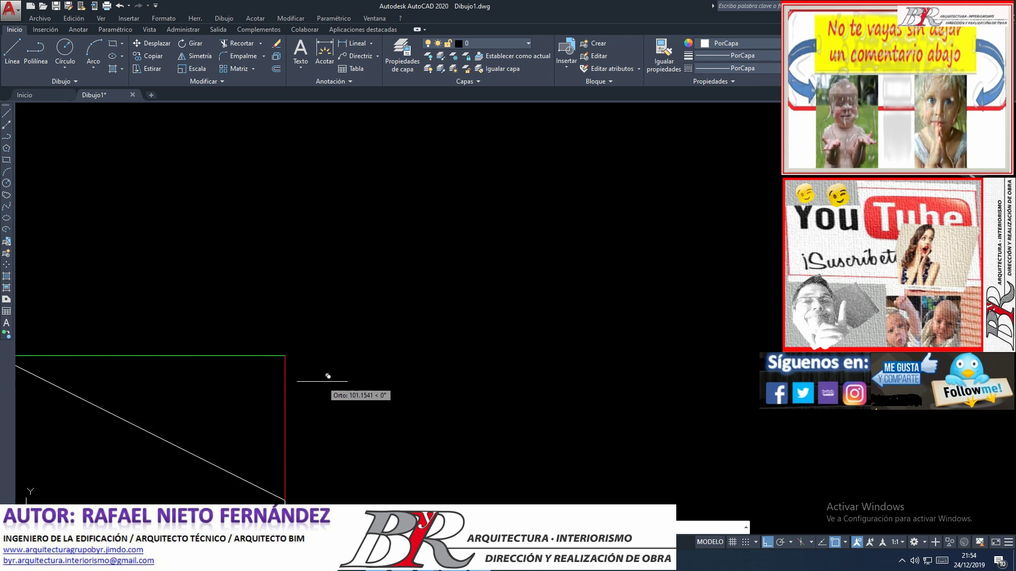
scroll(296, 356, up, 2)
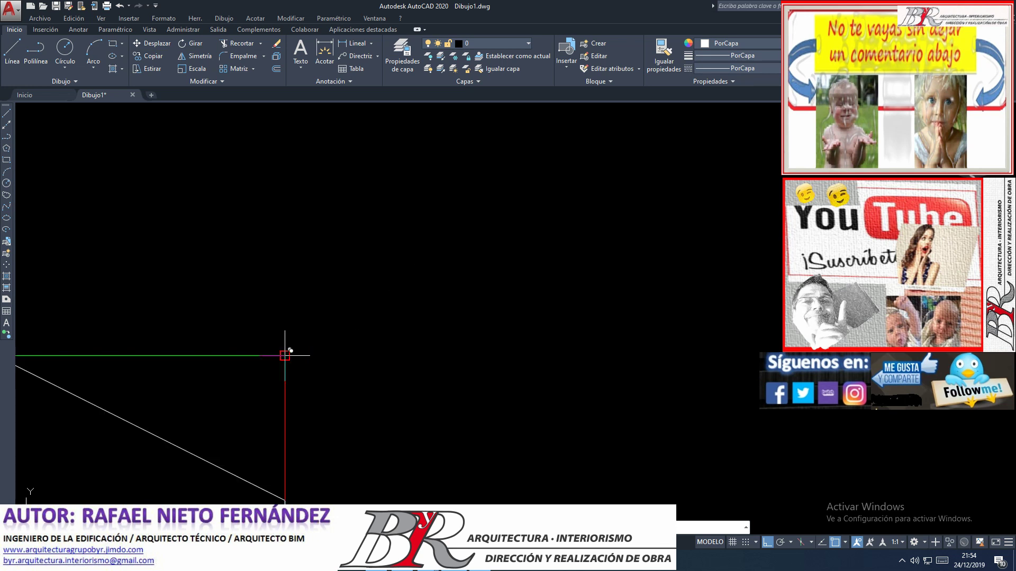
click(285, 356)
key(Return)
scroll(336, 281, down, 5)
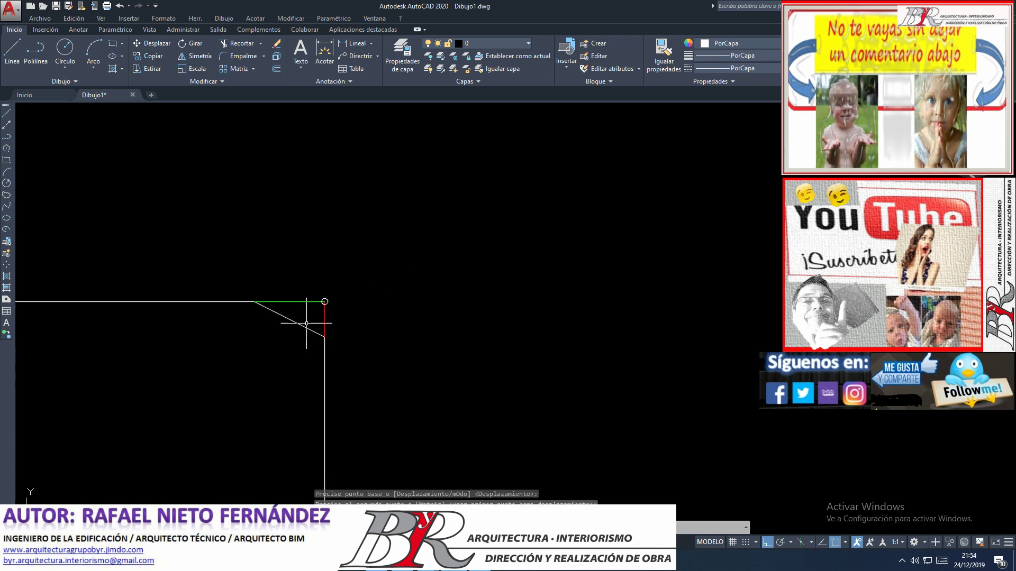
scroll(307, 323, up, 3)
click(363, 356)
scroll(245, 288, up, 3)
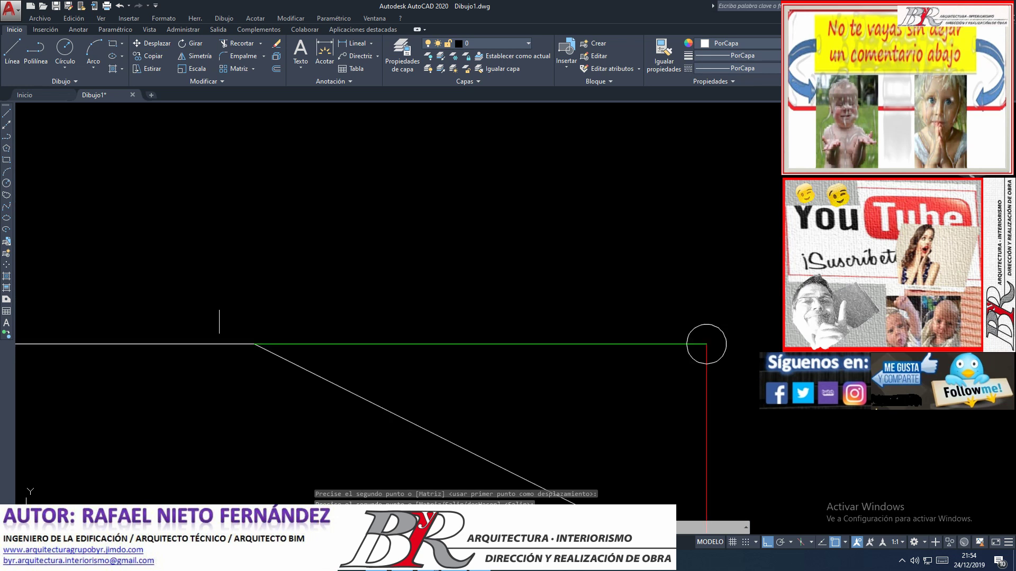
key(Return)
scroll(390, 299, down, 5)
scroll(490, 268, up, 3)
Step: Window-select the helper circle and erase it
click(181, 369)
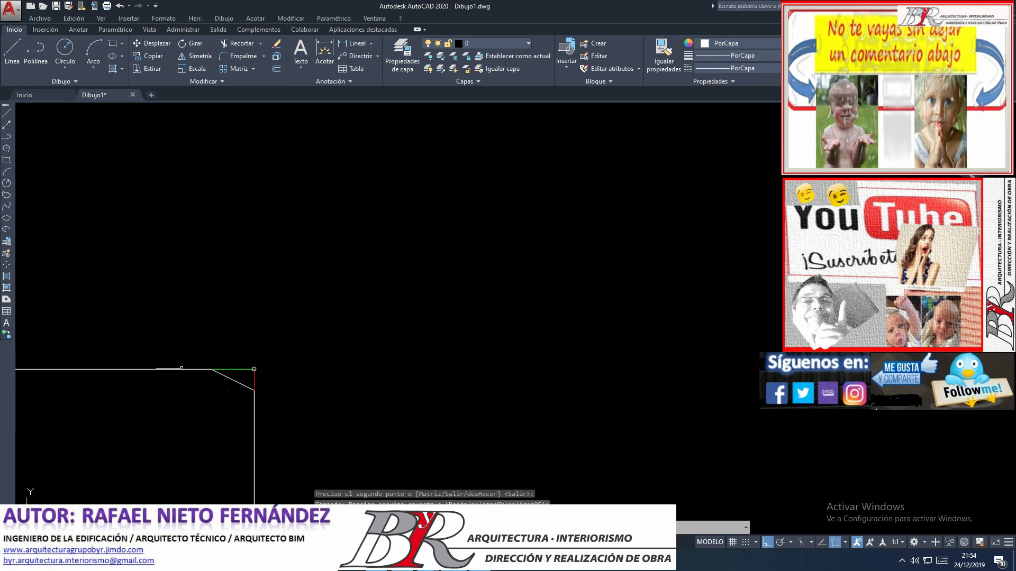
scroll(249, 359, up, 2)
scroll(218, 318, up, 3)
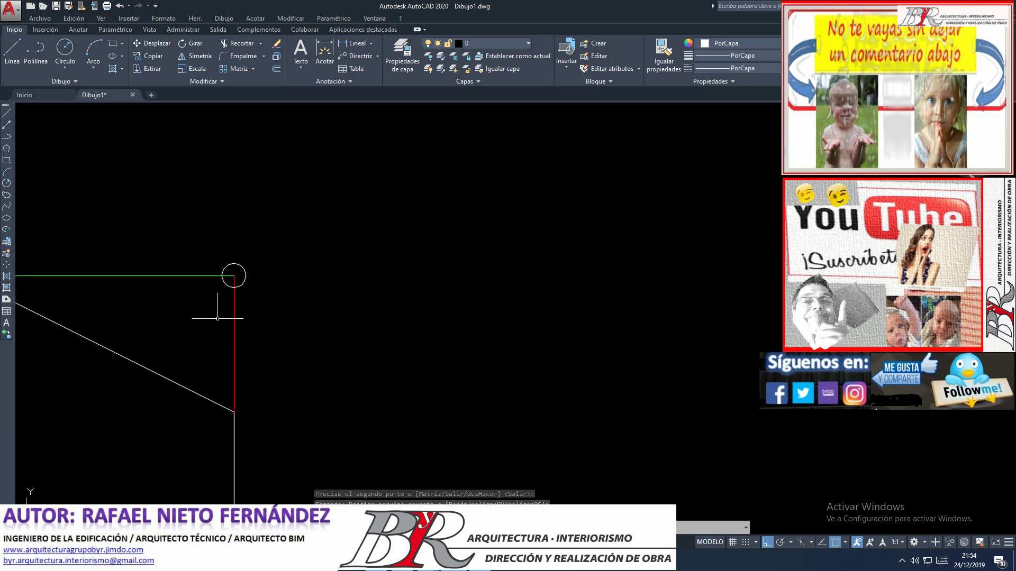
scroll(211, 302, up, 4)
click(199, 173)
click(407, 332)
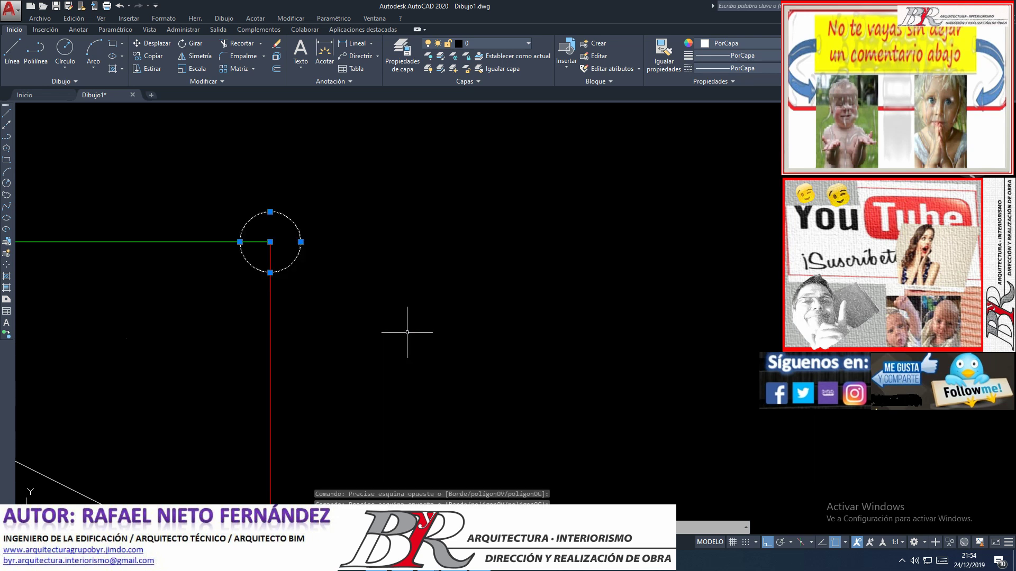
scroll(270, 229, up, 4)
scroll(270, 229, up, 2)
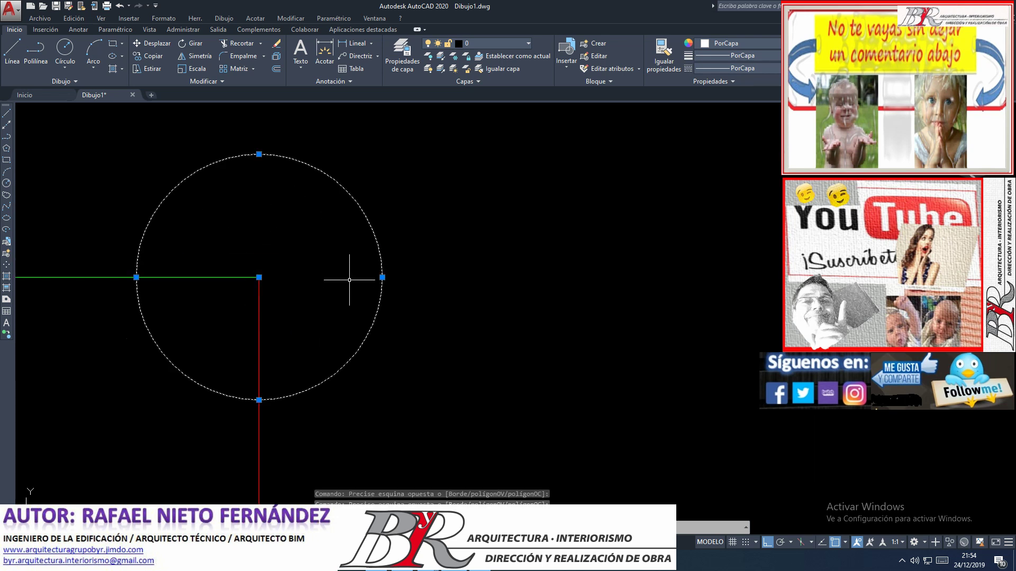
key(Delete)
scroll(349, 280, down, 3)
scroll(349, 280, down, 2)
scroll(349, 280, down, 2)
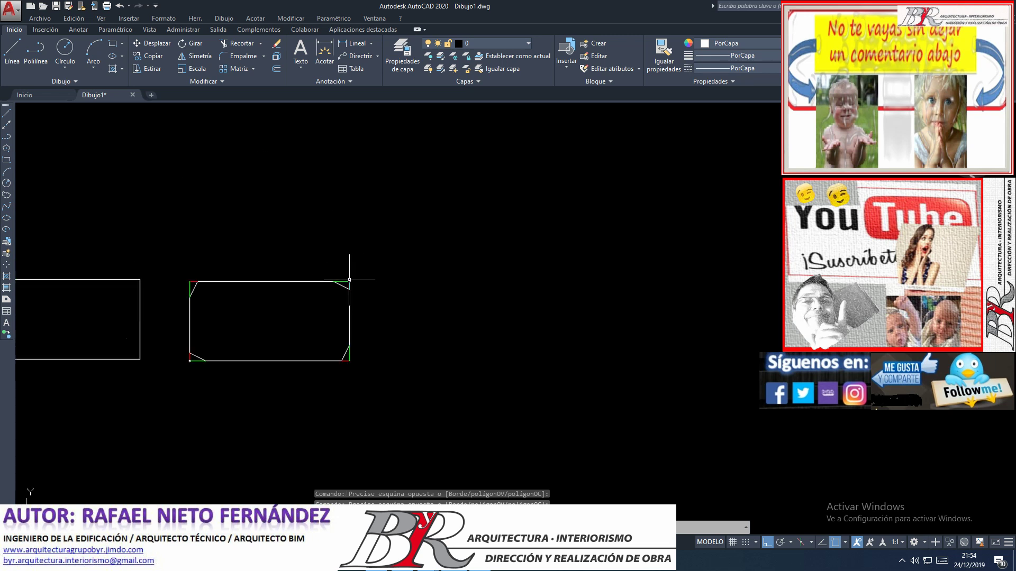
scroll(343, 255, up, 2)
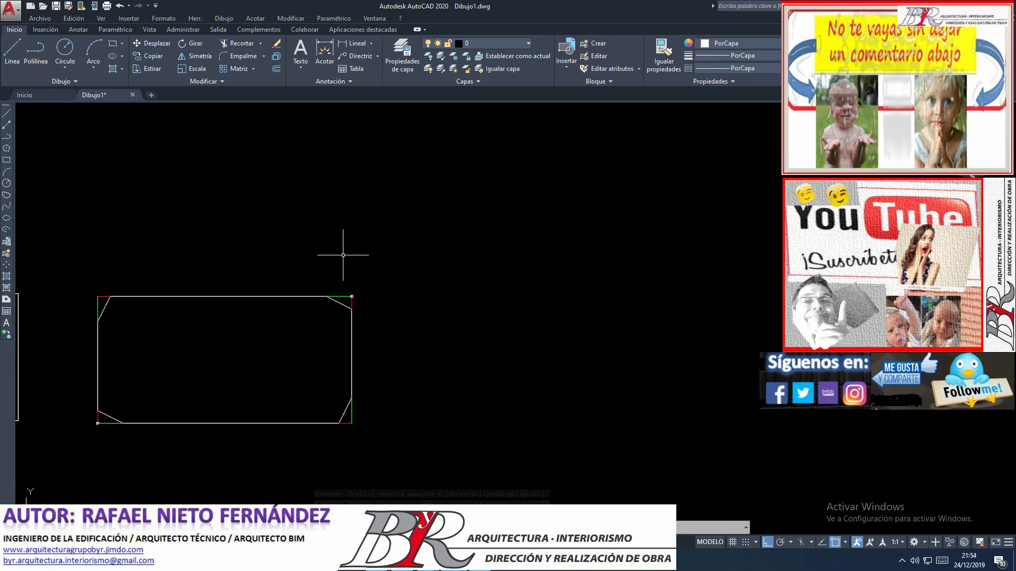
Step: Draw a square-cornered rectangle right of the chamfered one at elevation 350
click(113, 46)
key(F8)
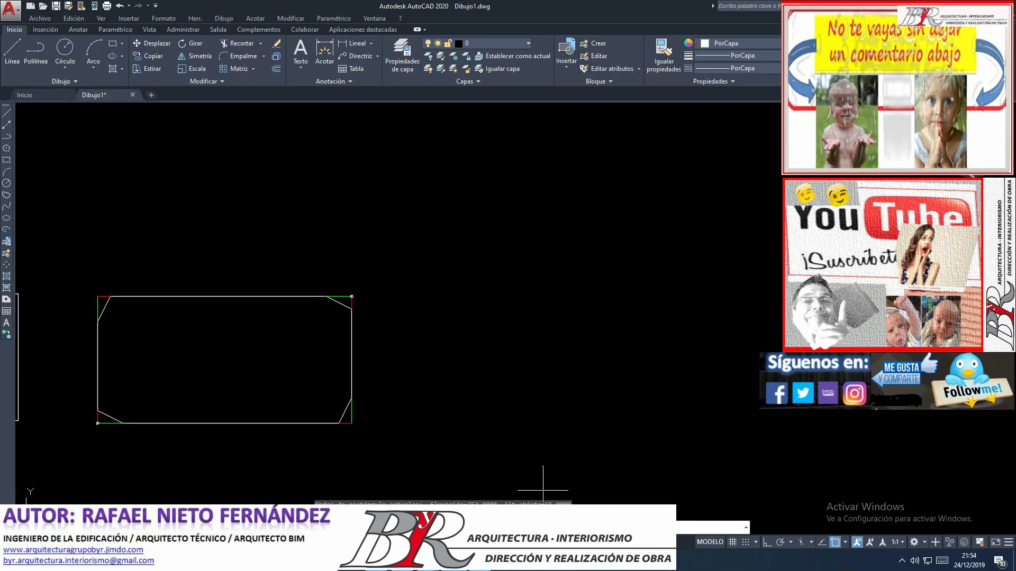
text(e)
key(Return)
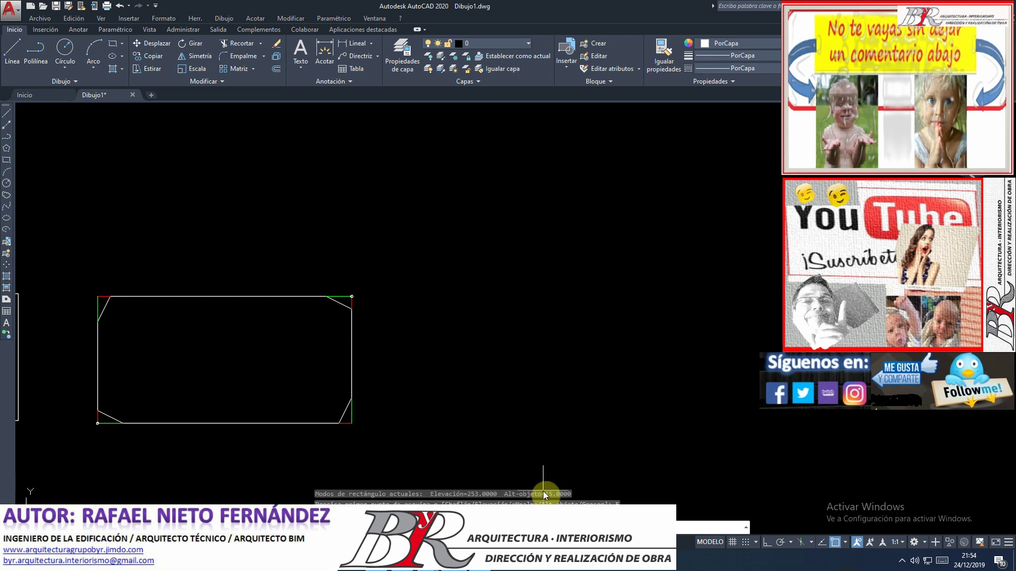
text(350)
key(Return)
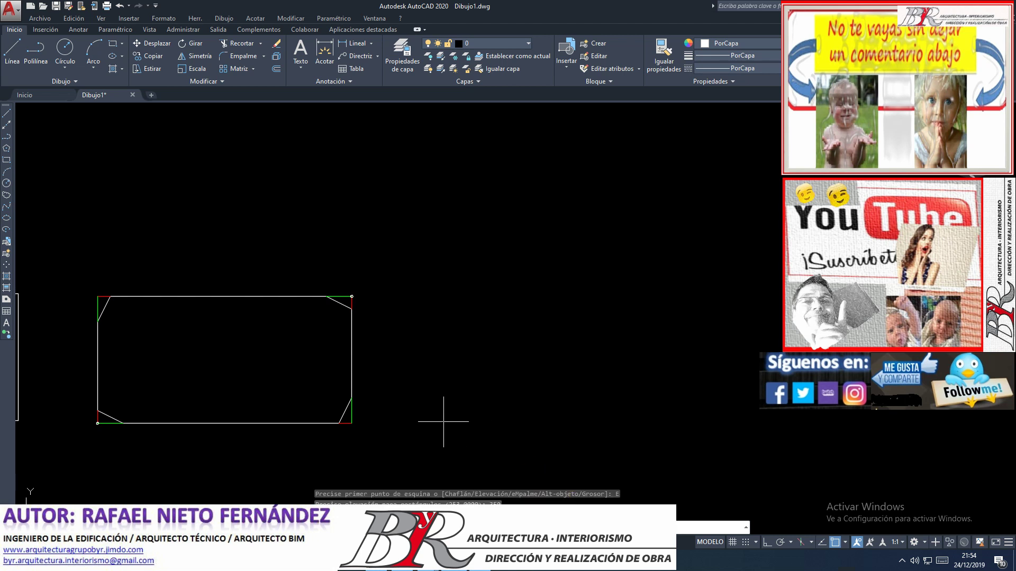
click(443, 422)
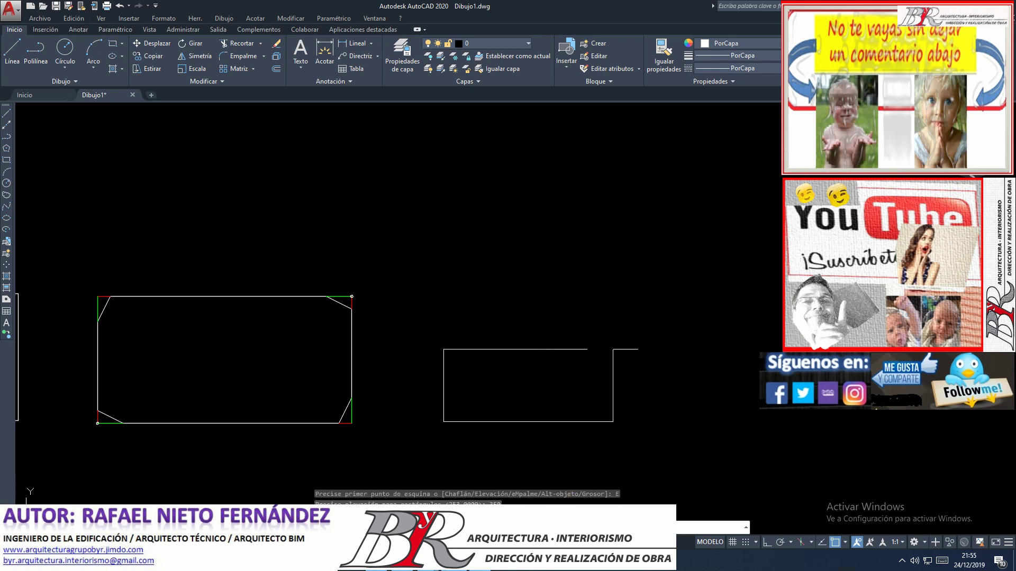
click(699, 305)
scroll(484, 263, down, 3)
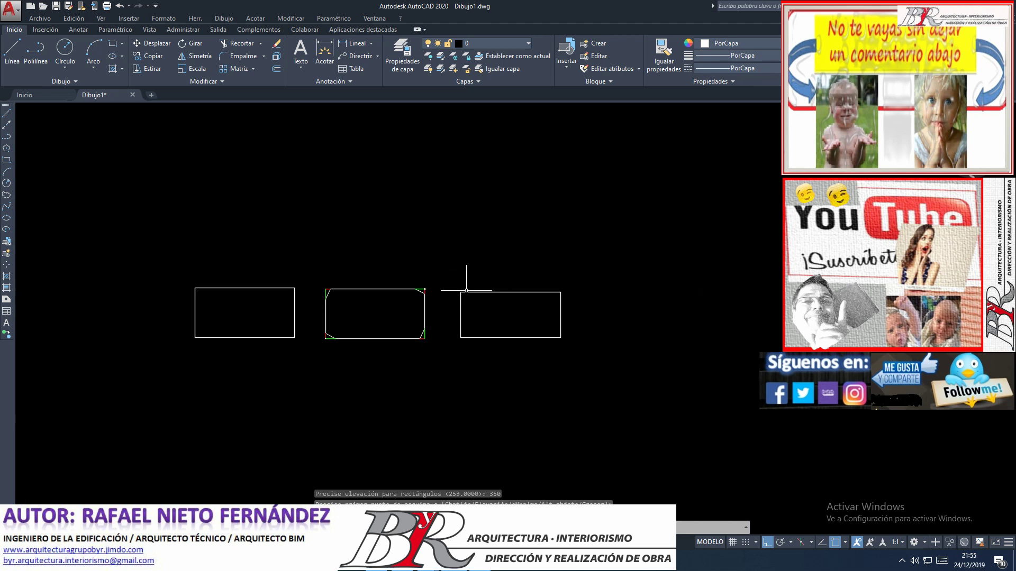
scroll(466, 272, up, 3)
scroll(476, 288, down, 3)
scroll(519, 291, up, 4)
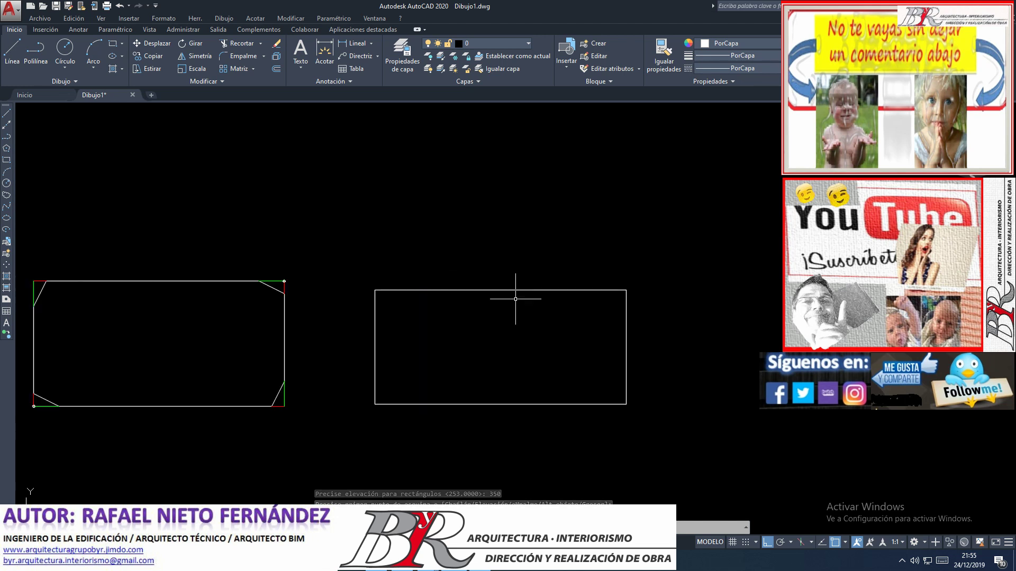
scroll(516, 290, down, 2)
scroll(579, 310, up, 2)
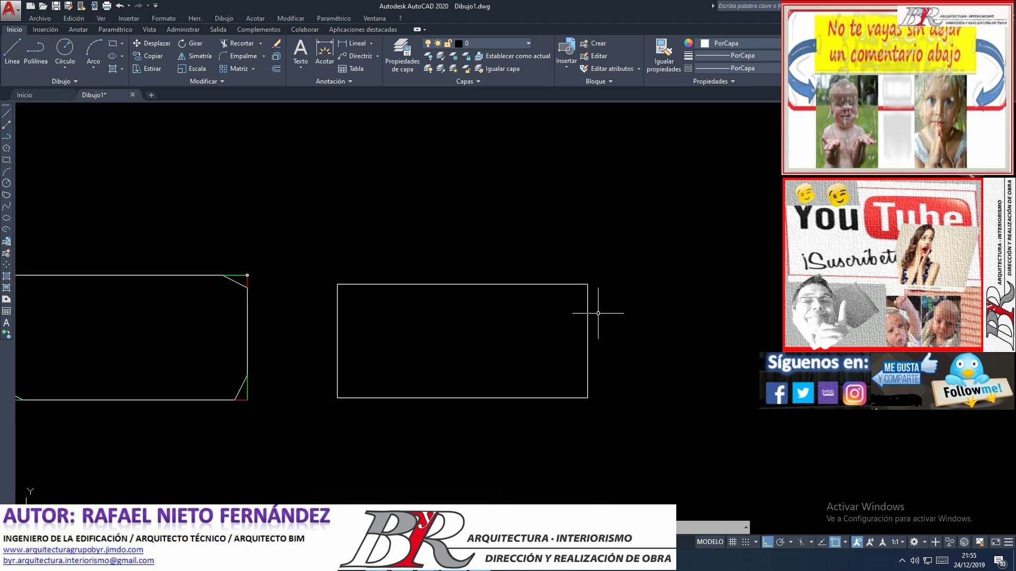
Step: Select the right rectangle and switch to an isometric view from the ViewCube corner
click(588, 311)
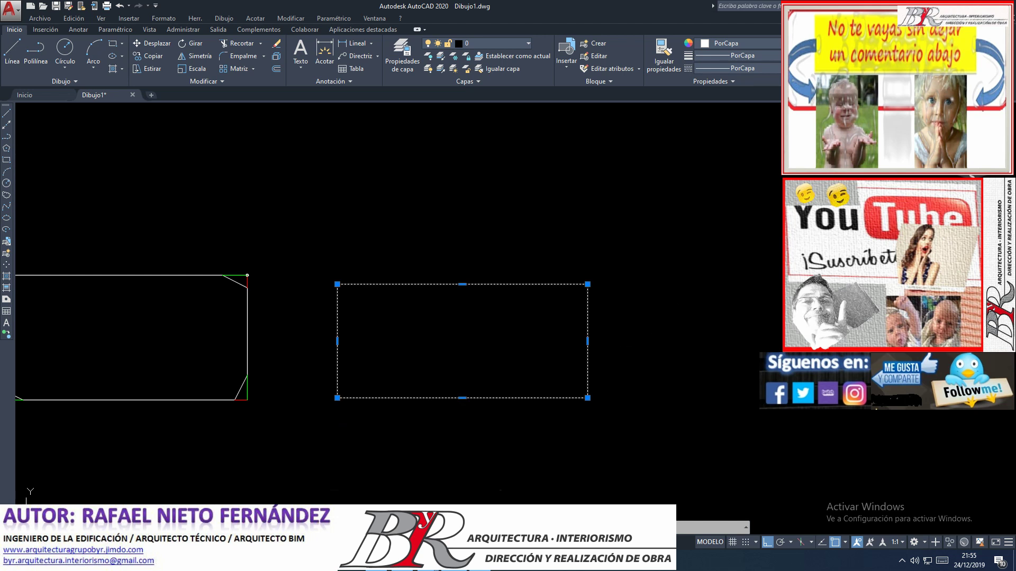
click(973, 132)
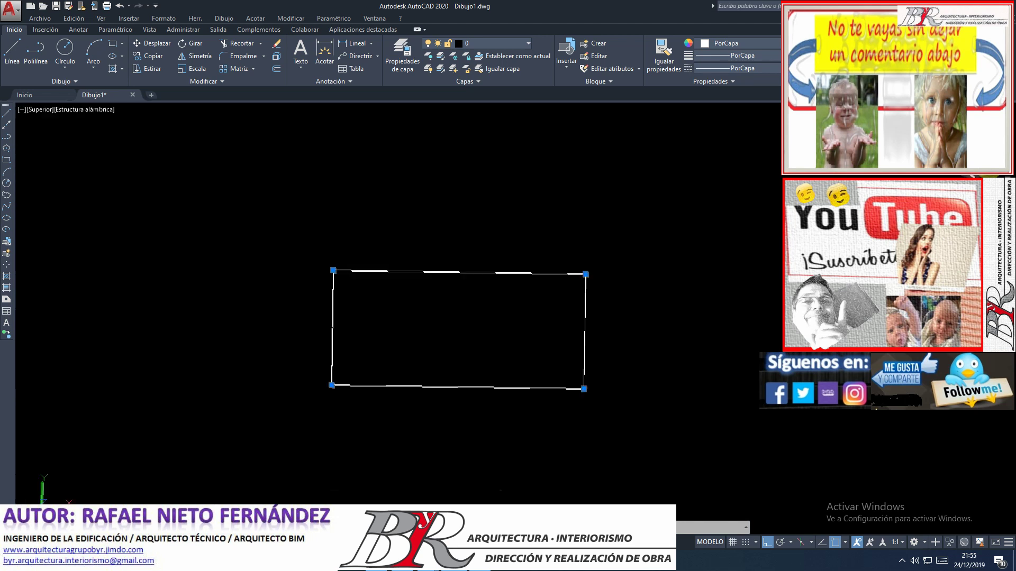
scroll(591, 240, down, 3)
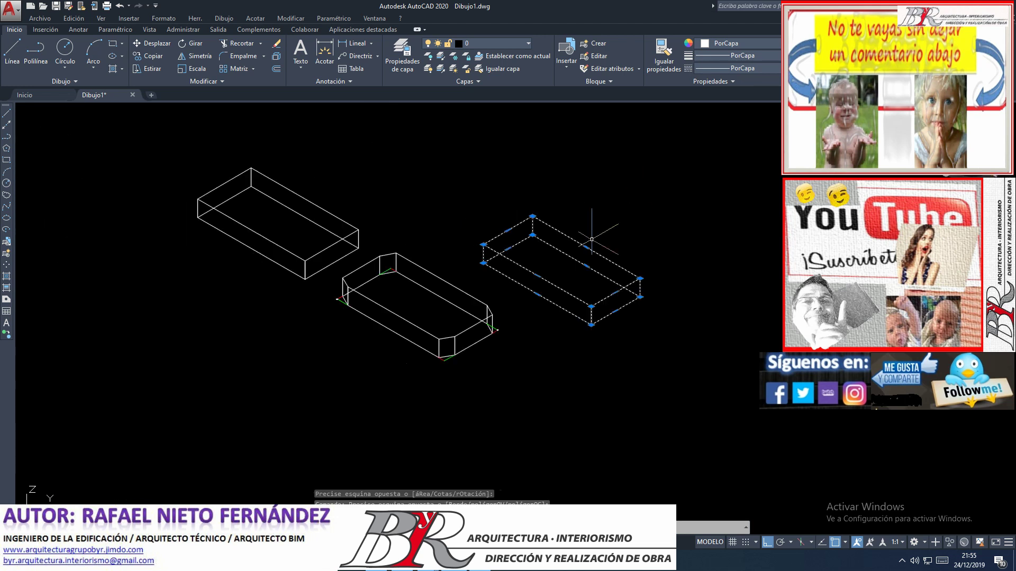
scroll(585, 226, down, 1)
scroll(520, 201, up, 3)
scroll(507, 260, down, 2)
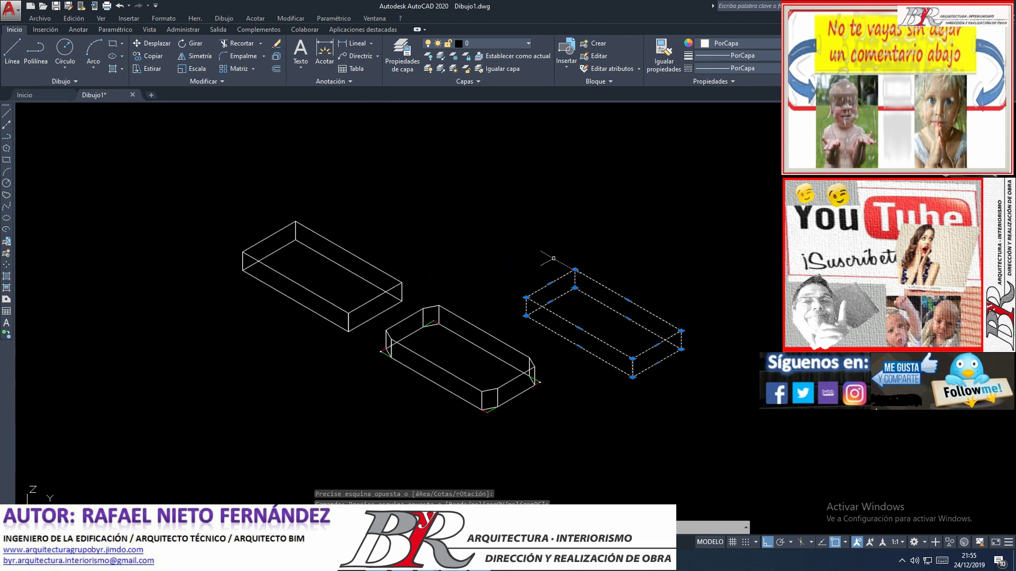
scroll(582, 250, up, 2)
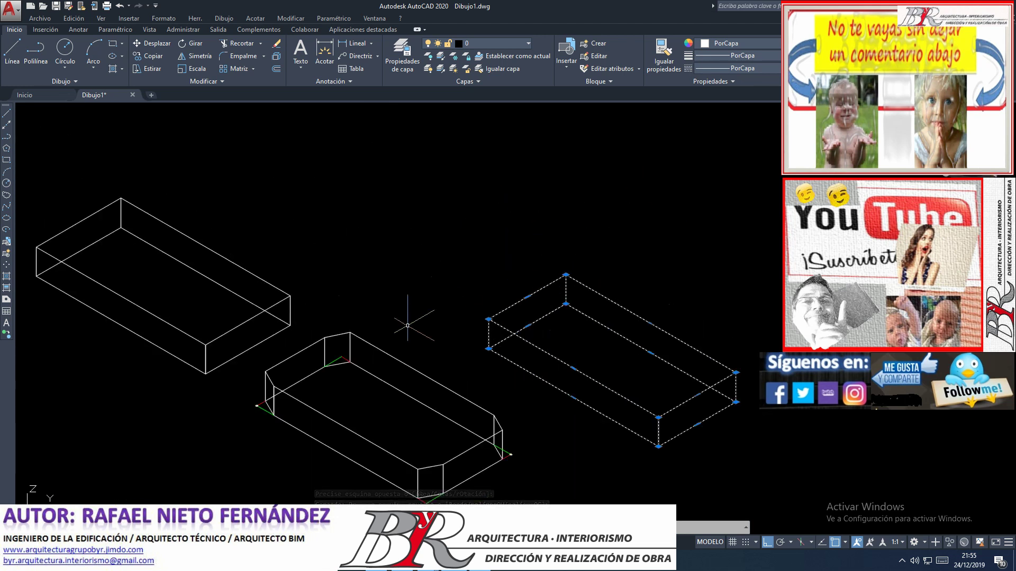
scroll(407, 326, down, 3)
scroll(404, 290, up, 1)
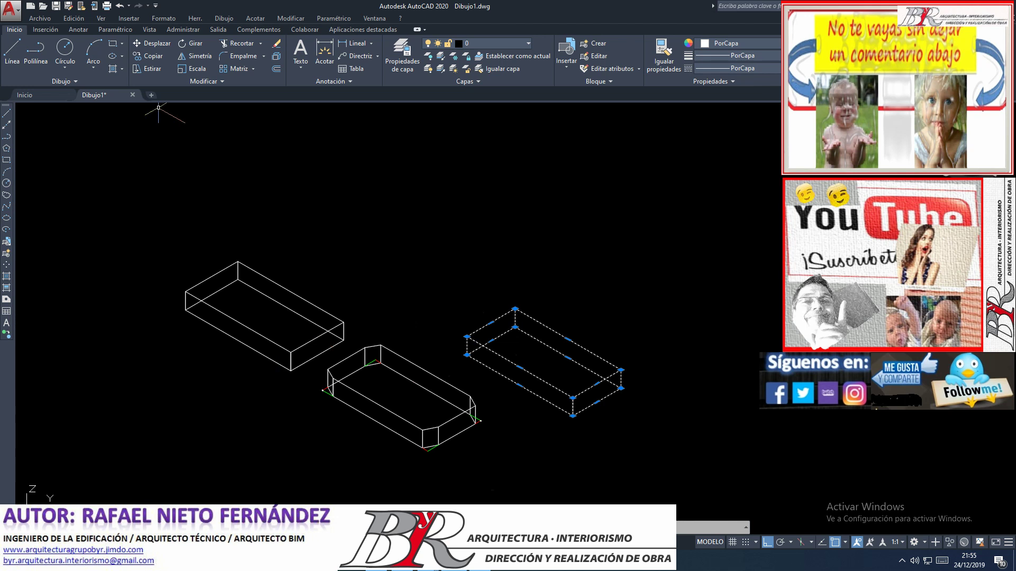
Step: Set the rectangle thickness to 0 and the elevation to 500
click(113, 45)
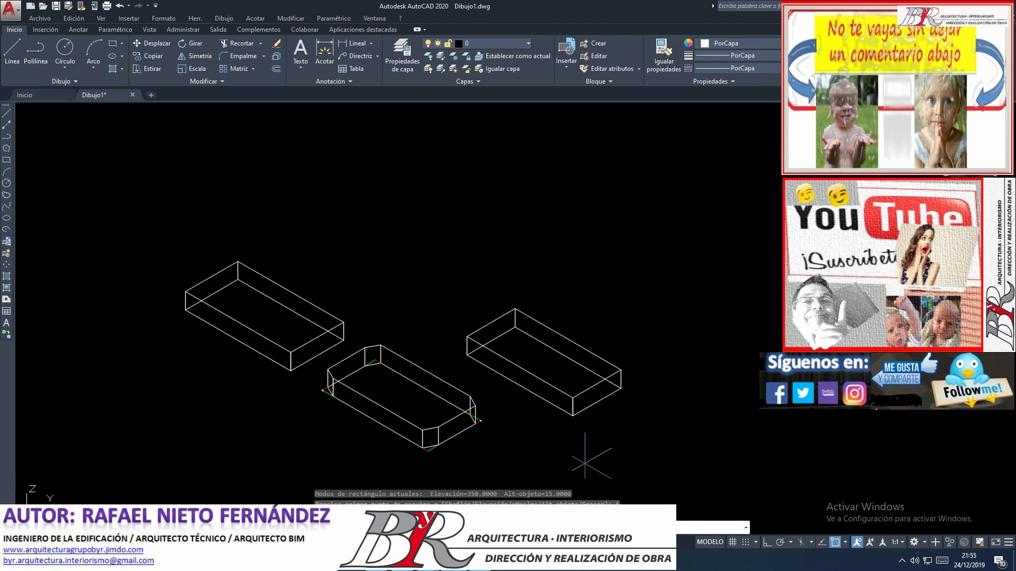
text(0)
key(Return)
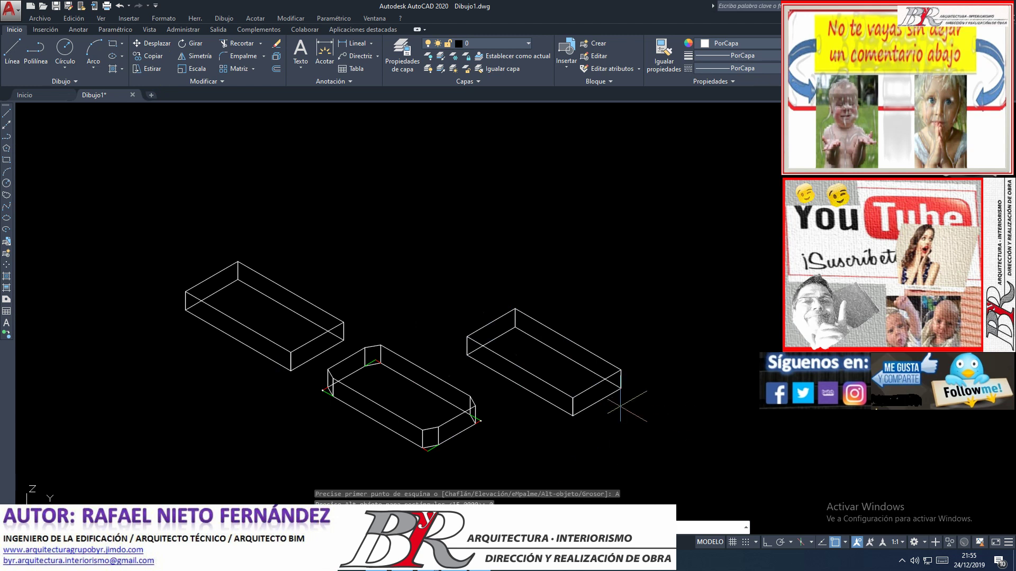
text(E)
key(Return)
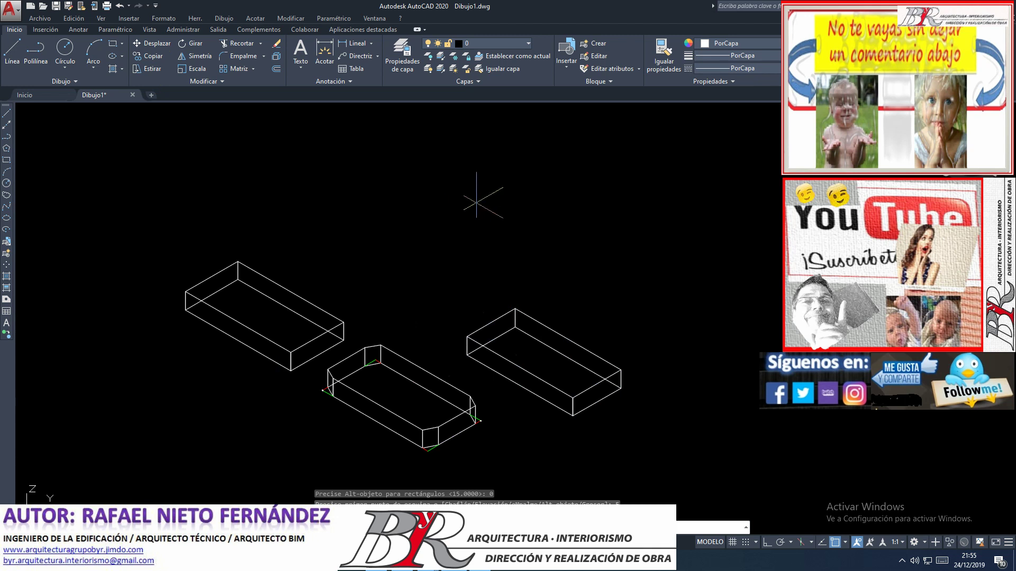
text(500)
key(Return)
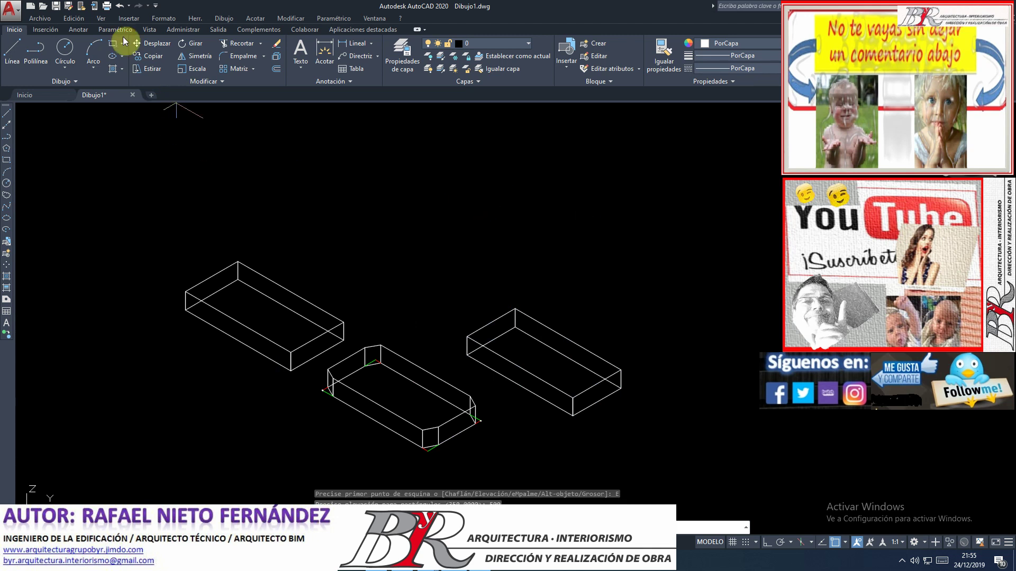
Step: Return to the top plan view and restart the rectangle command
click(110, 49)
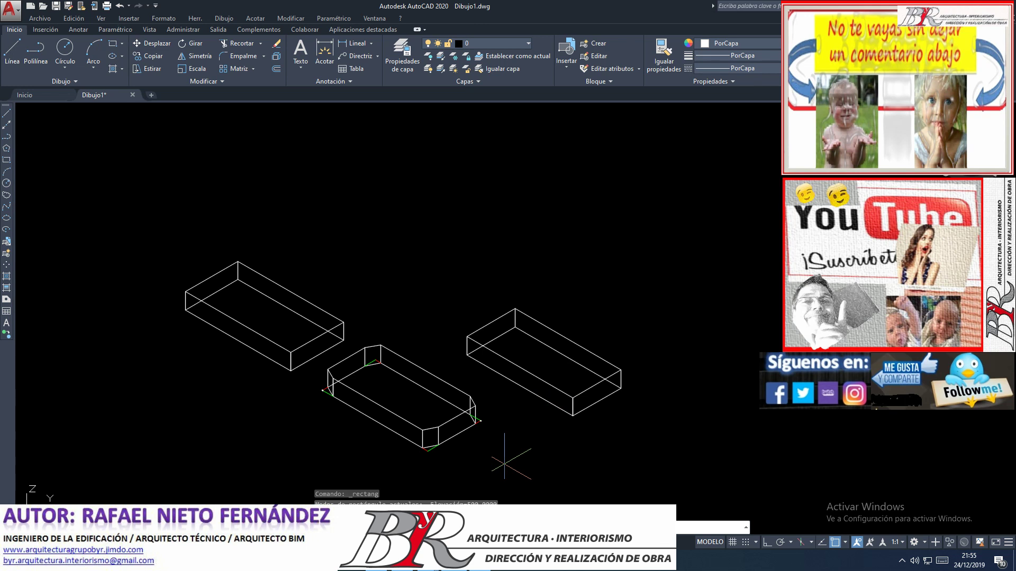
key(F8)
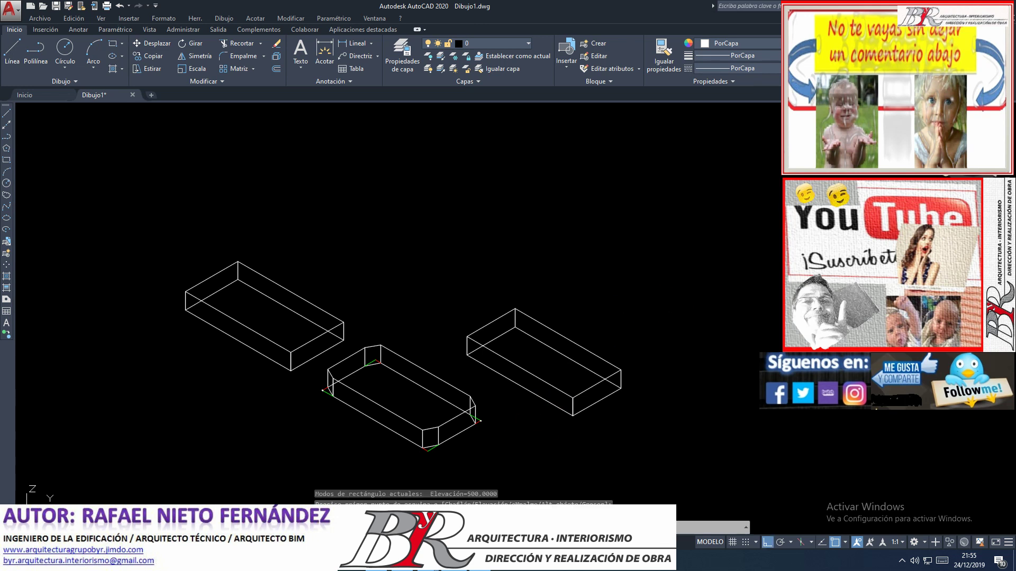
click(459, 214)
key(Escape)
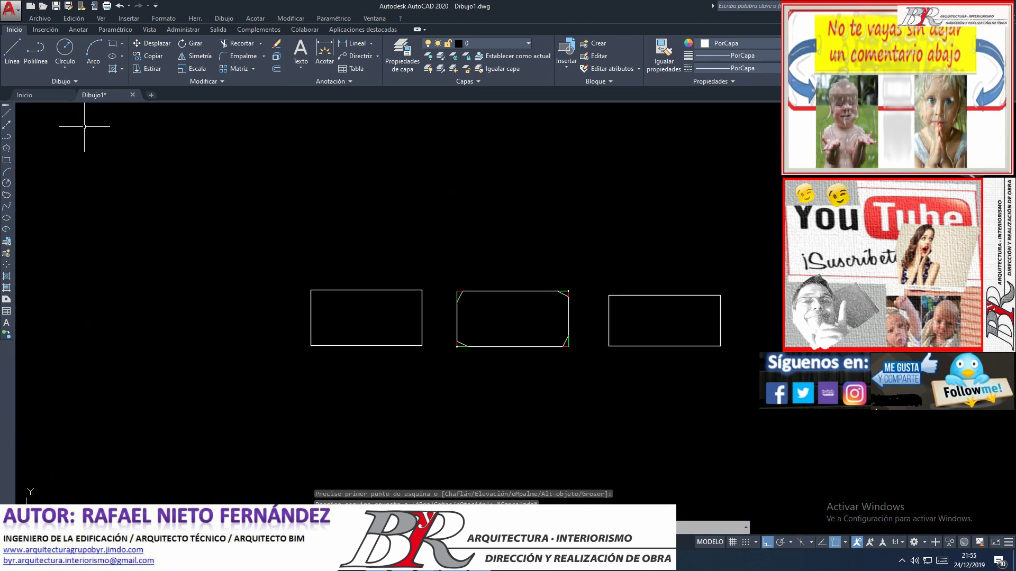
key(F8)
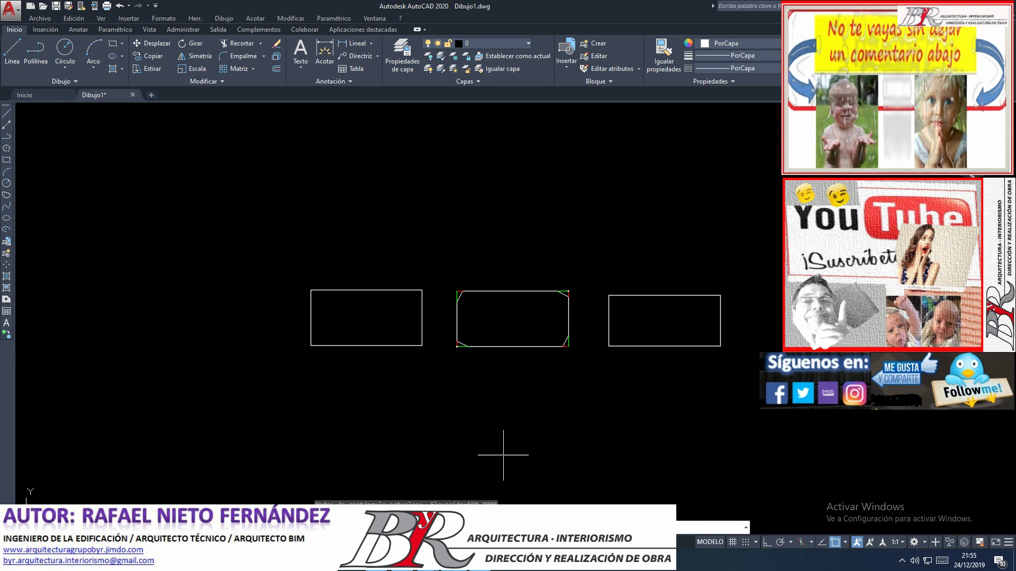
key(Return)
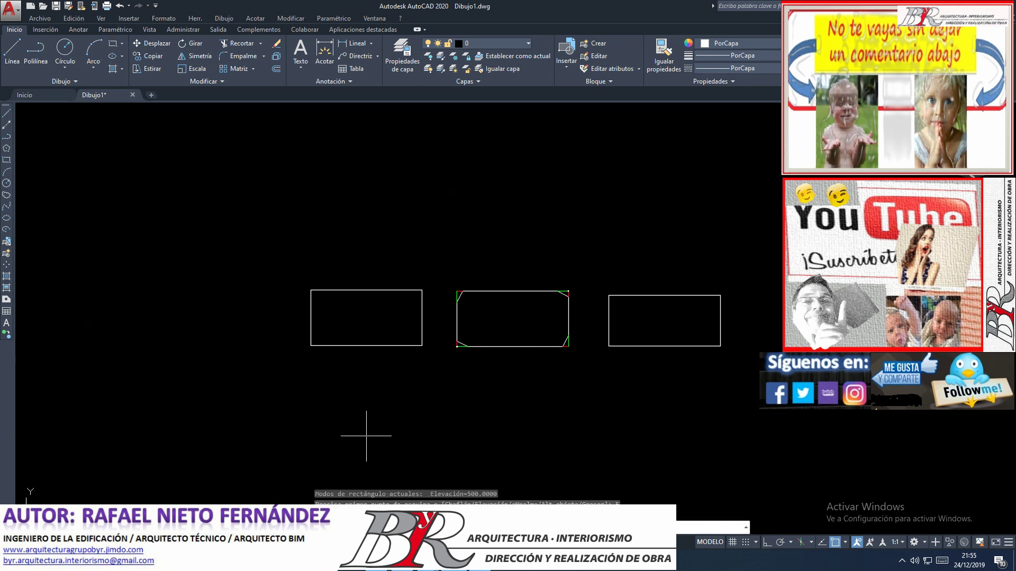
Step: Draw a fourth, flat rectangle at elevation 500
text(e)
key(Return)
key(Return)
click(366, 436)
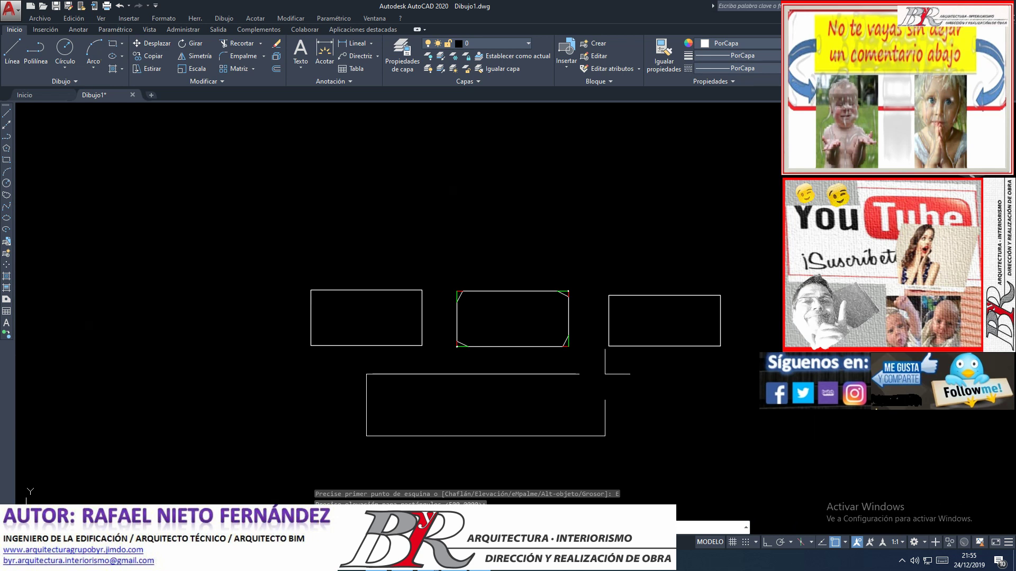
click(604, 375)
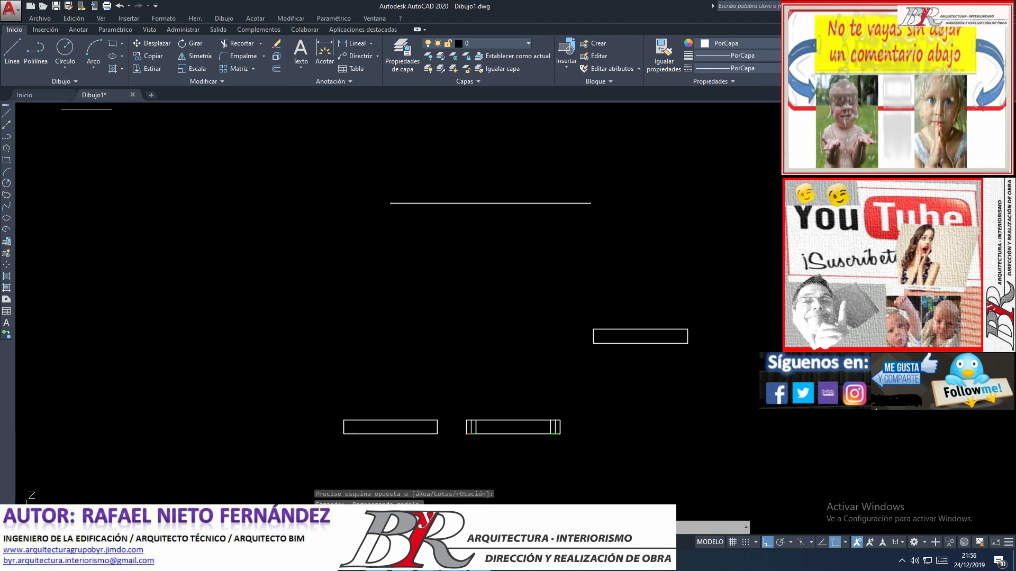
Step: Draw a long horizontal line from the left rectangle's corner to the far right, then select the top line
click(362, 433)
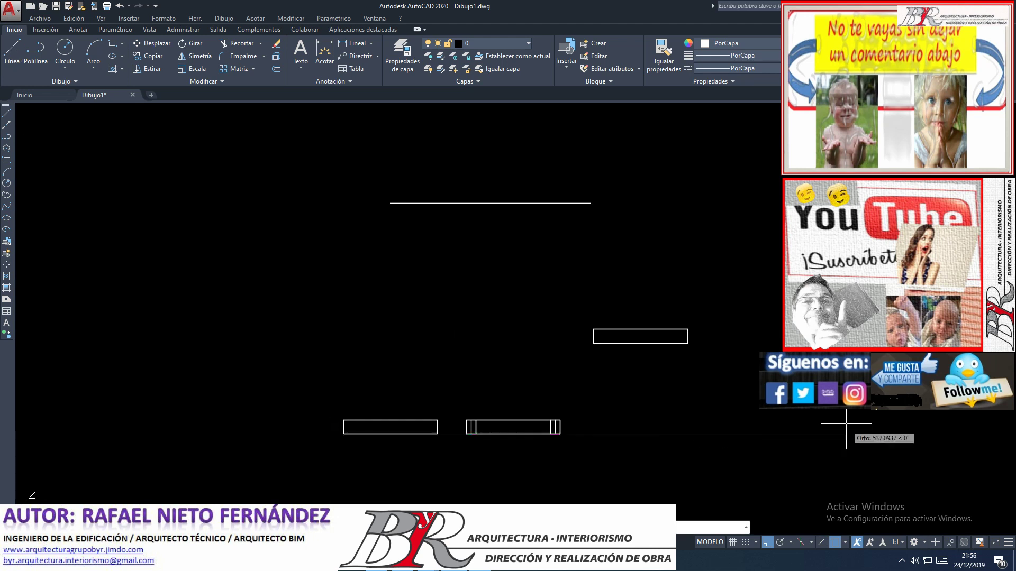
click(859, 434)
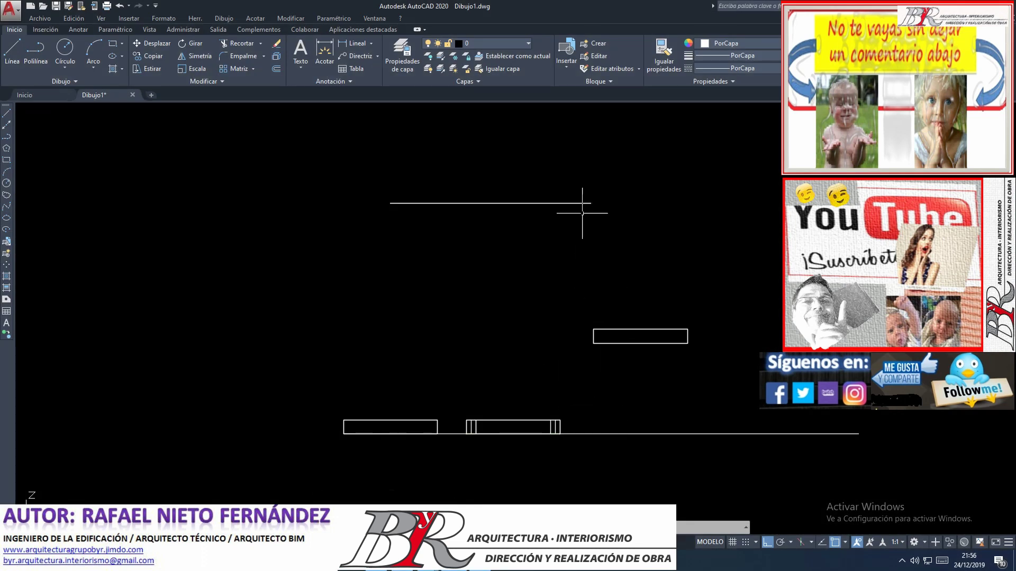
click(569, 193)
click(522, 228)
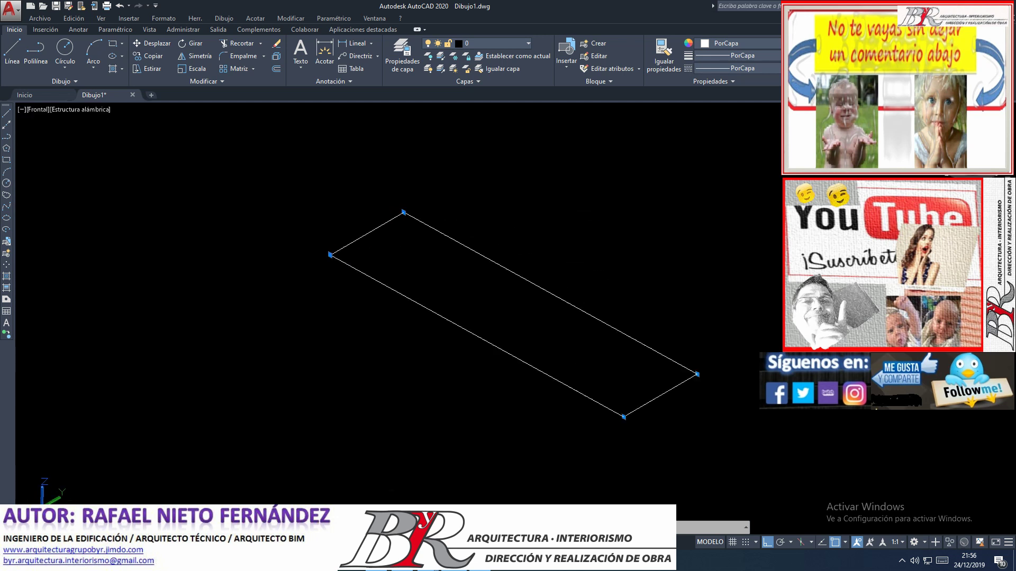
scroll(764, 308, up, 2)
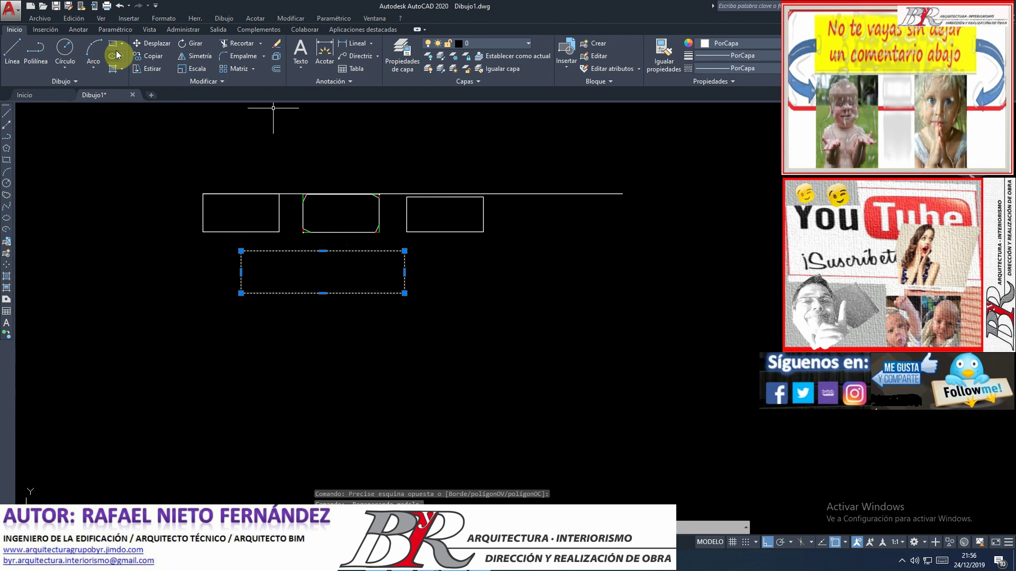
Step: Draw a rectangle below the others with all corners filleted at radius 10
key(Escape)
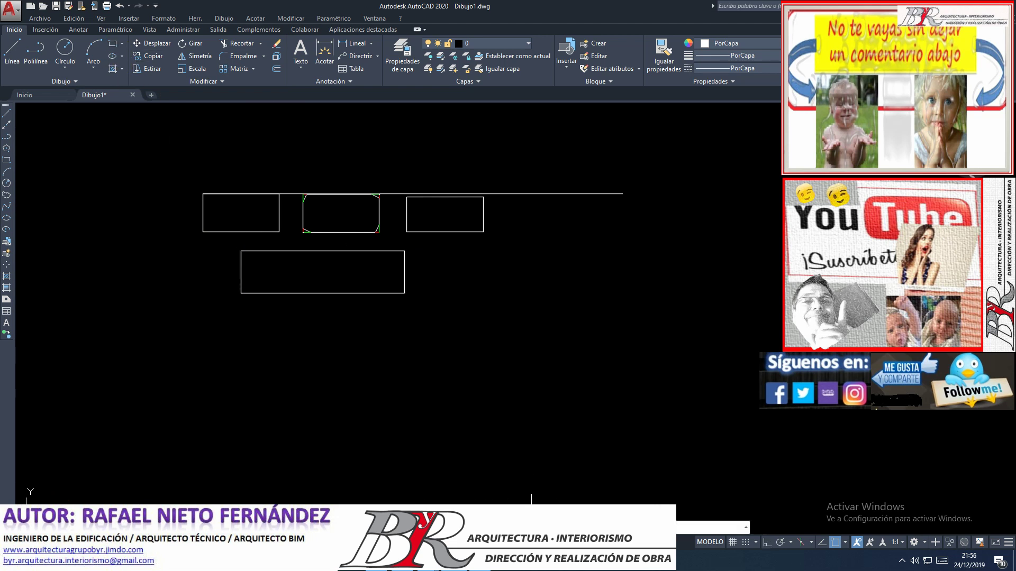
key(Return)
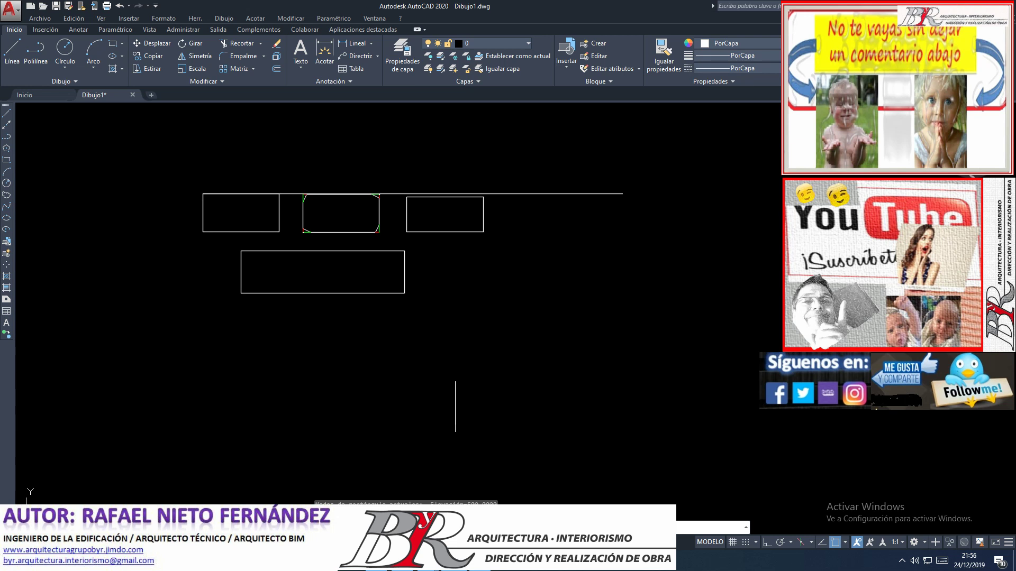
scroll(248, 251, up, 2)
scroll(248, 250, up, 6)
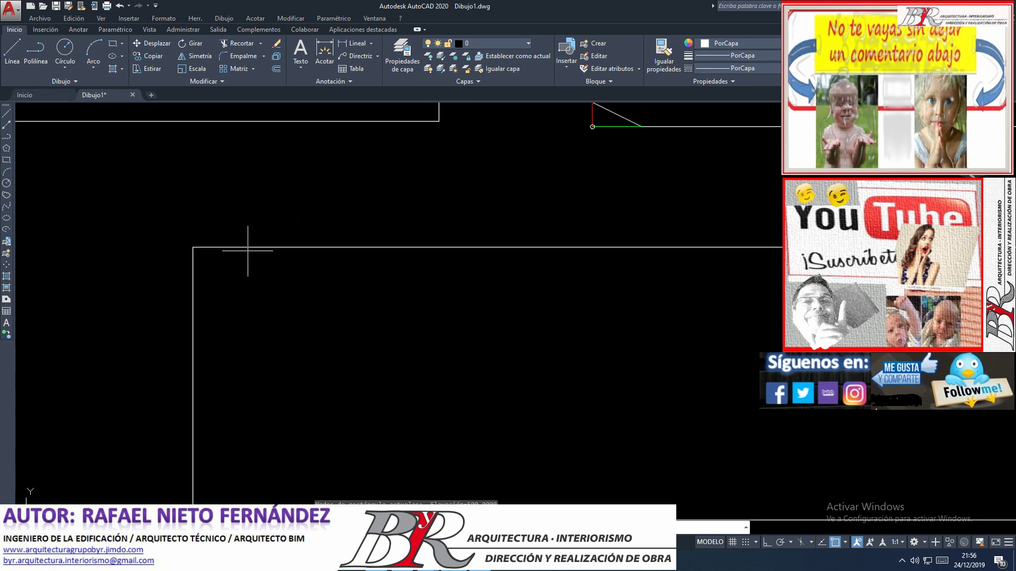
scroll(248, 251, down, 2)
scroll(247, 251, down, 2)
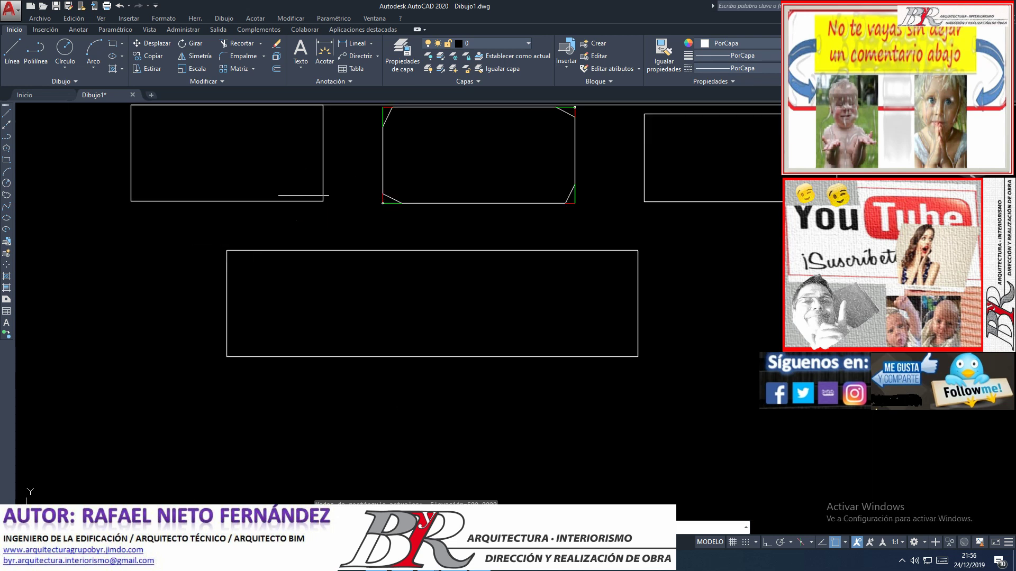
scroll(311, 270, down, 2)
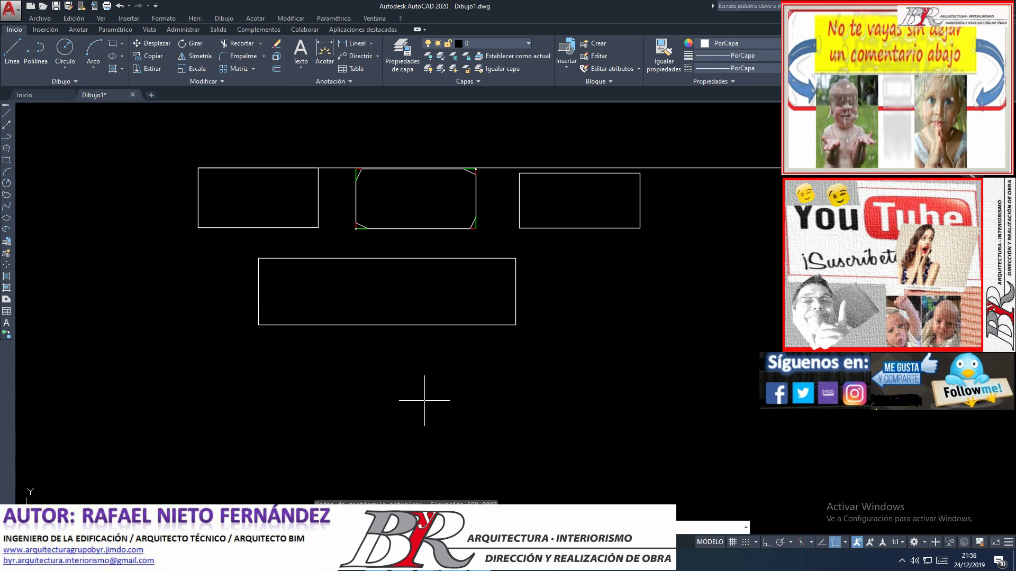
key(Return)
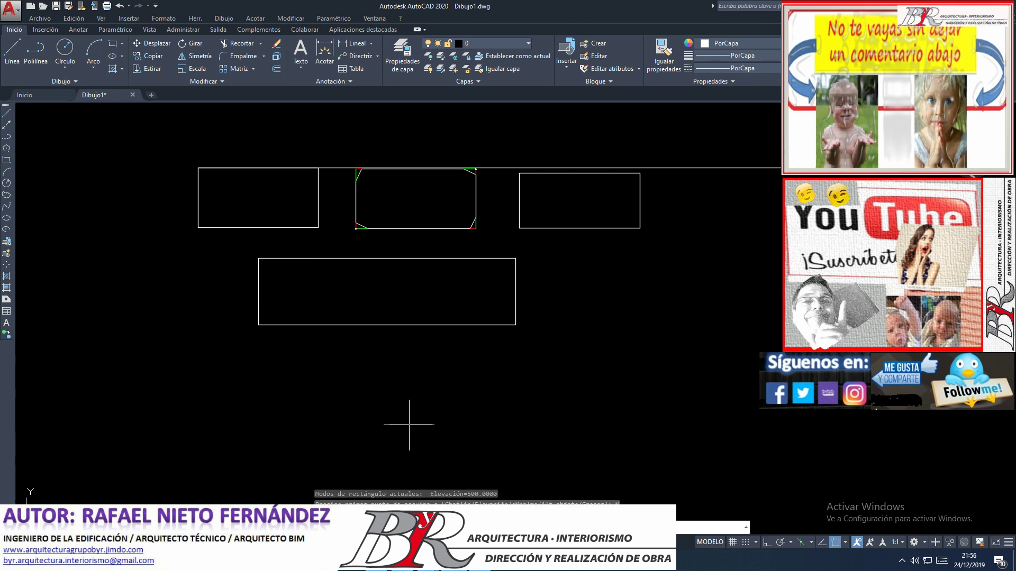
key(Return)
click(404, 432)
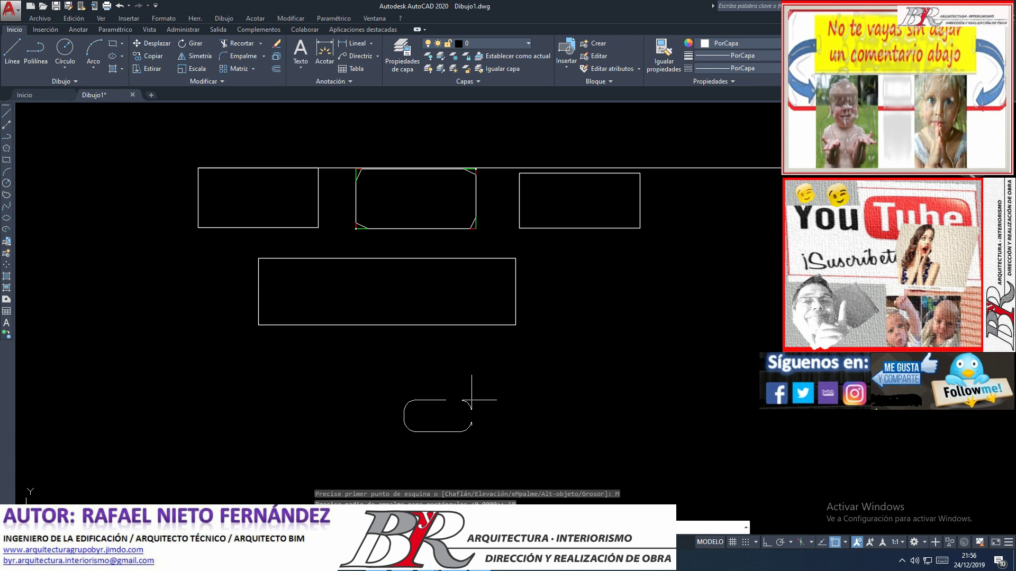
key(Return)
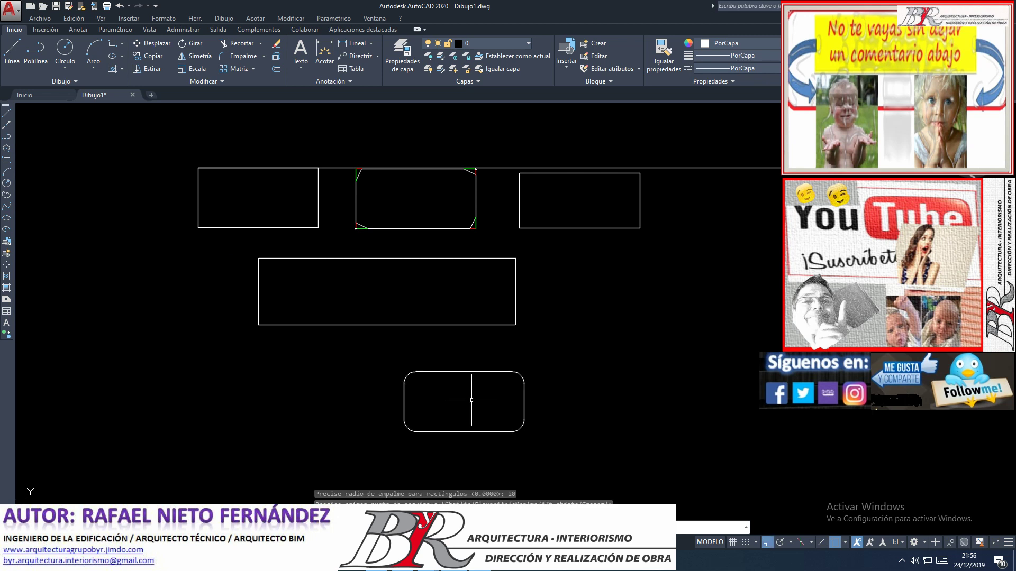
scroll(519, 396, up, 1)
scroll(519, 396, up, 3)
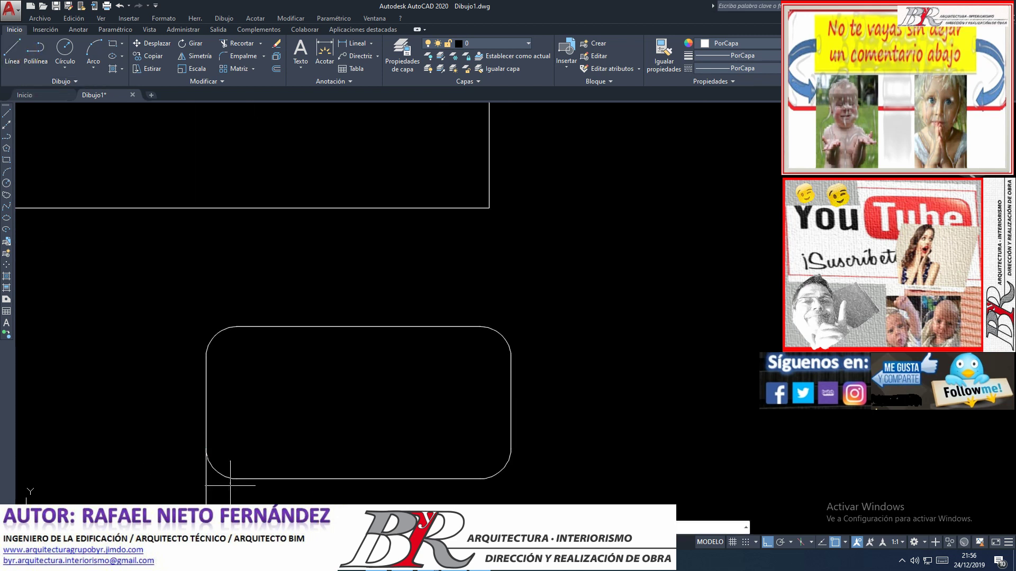
Step: Draw extension lines at the lower-left rounded corner and colour them red
click(205, 480)
scroll(189, 486, up, 3)
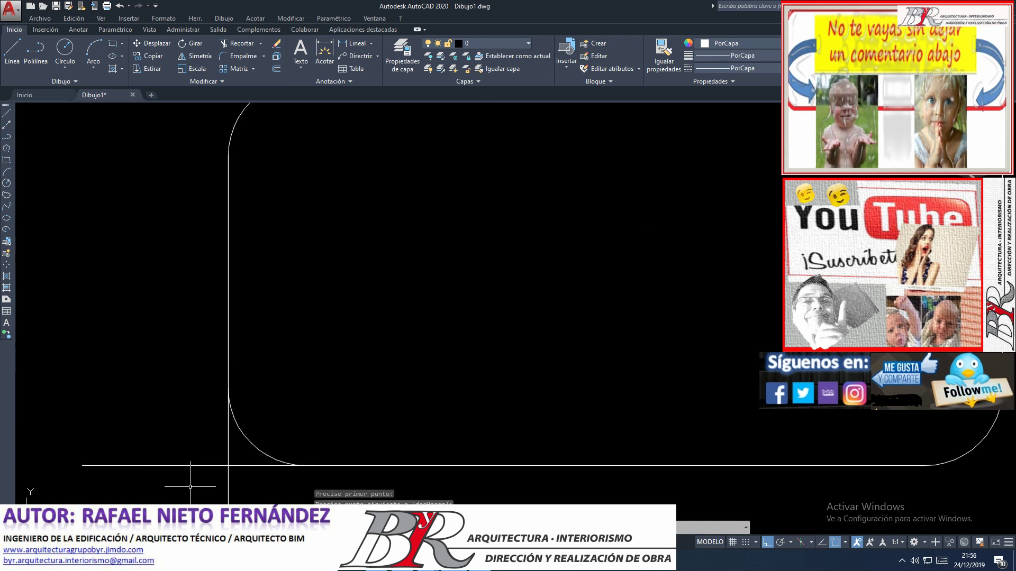
click(237, 473)
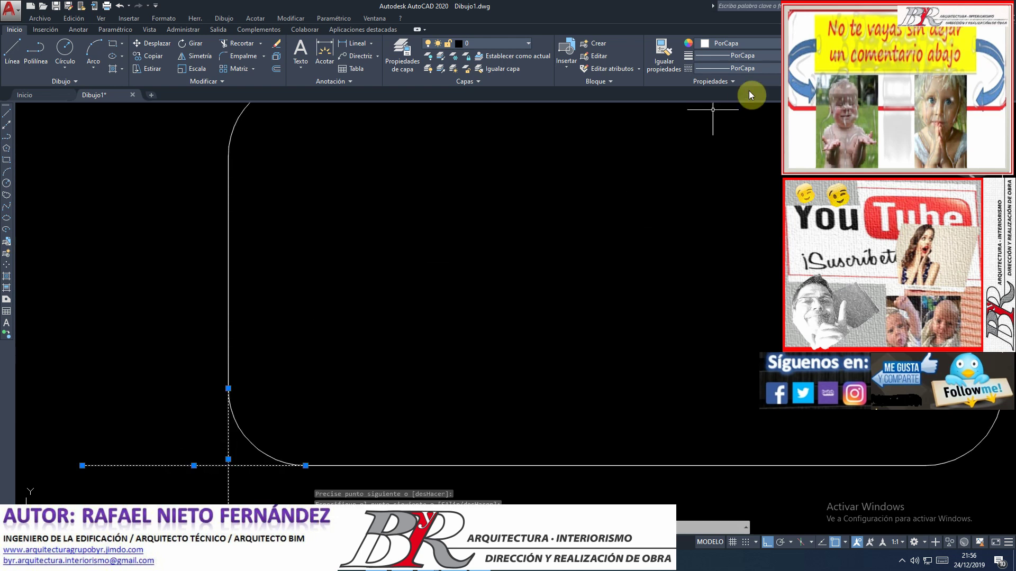
click(777, 46)
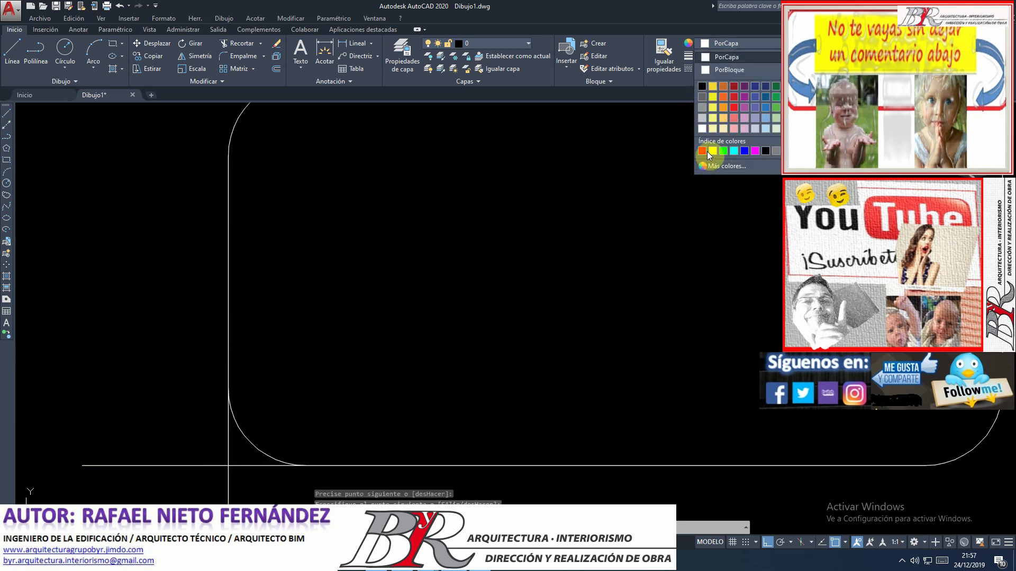
click(704, 150)
scroll(302, 352, down, 3)
scroll(274, 349, up, 5)
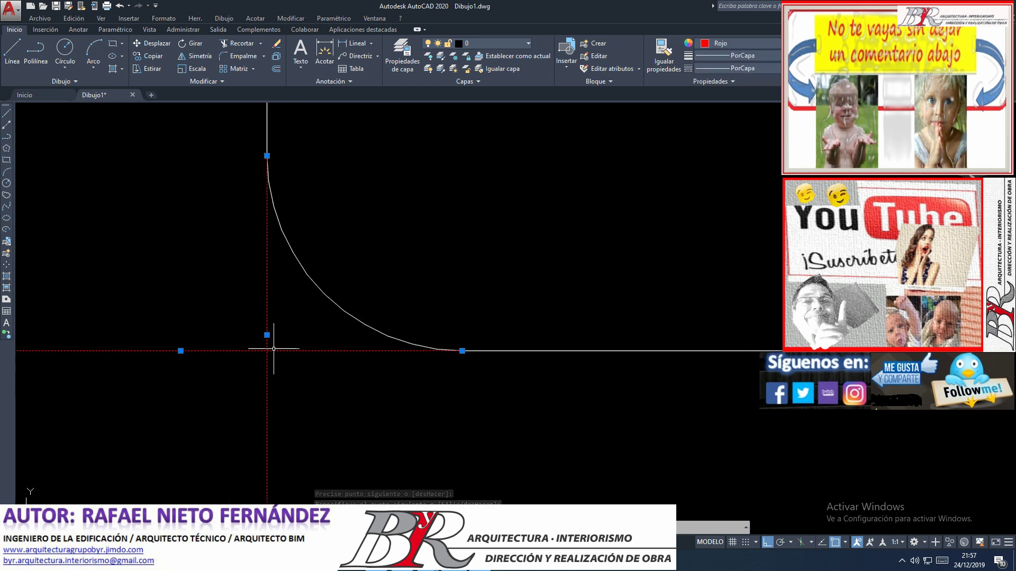
scroll(283, 381, down, 6)
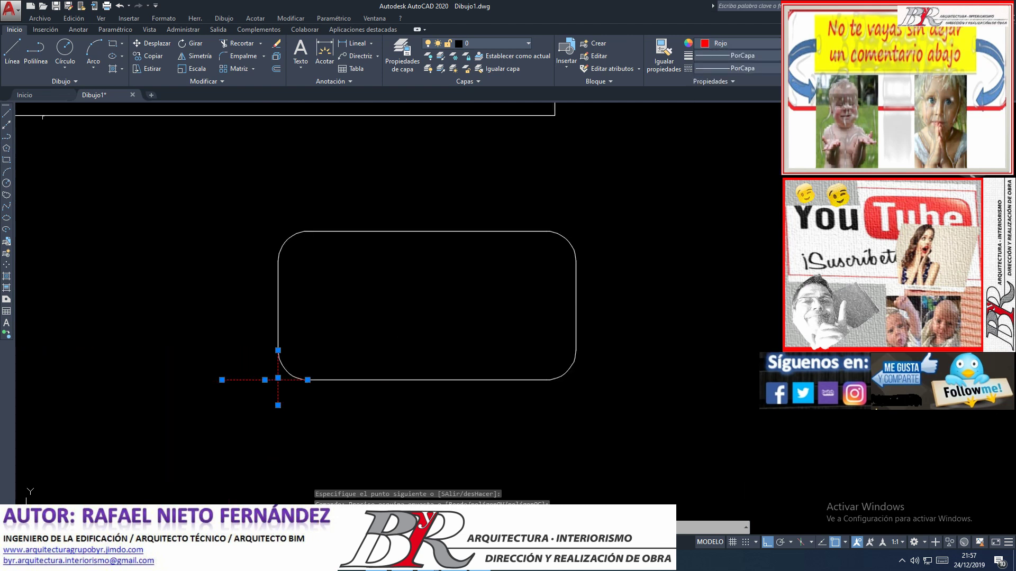
key(Escape)
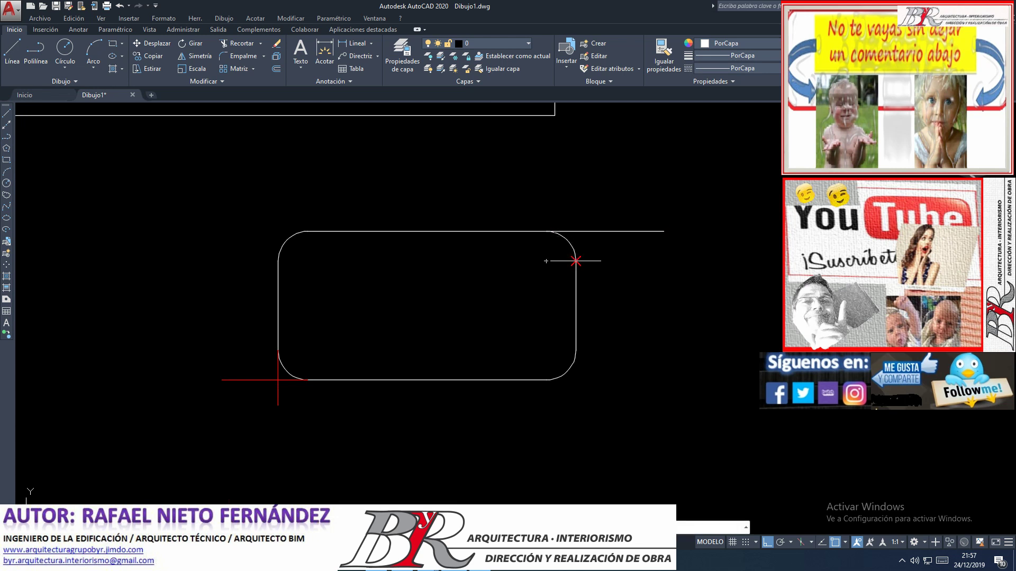
Step: Select the lines at the top-right corner and colour them red
key(l)
key(Return)
scroll(597, 228, up, 5)
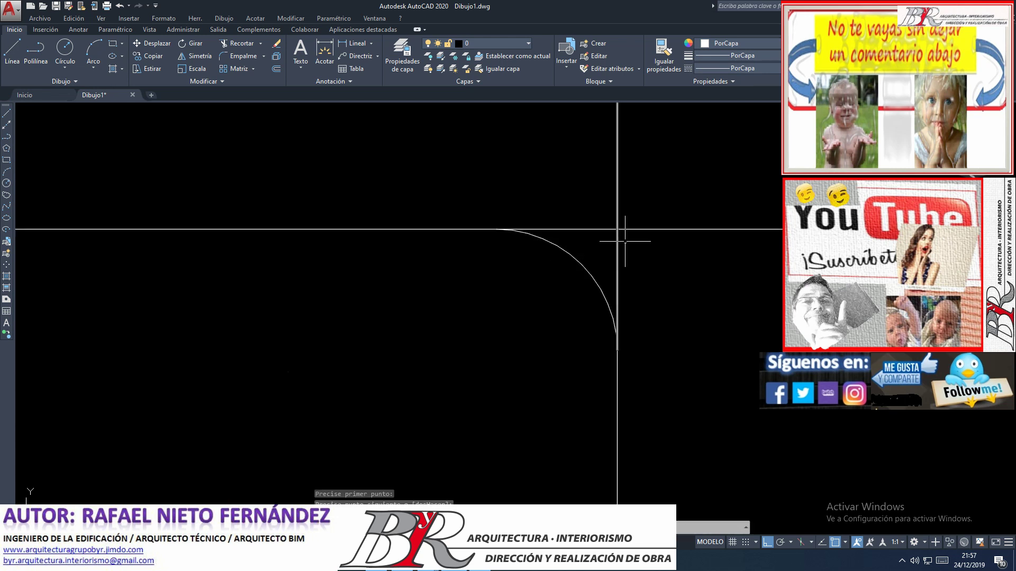
key(Escape)
drag(625, 242, 671, 150)
click(778, 43)
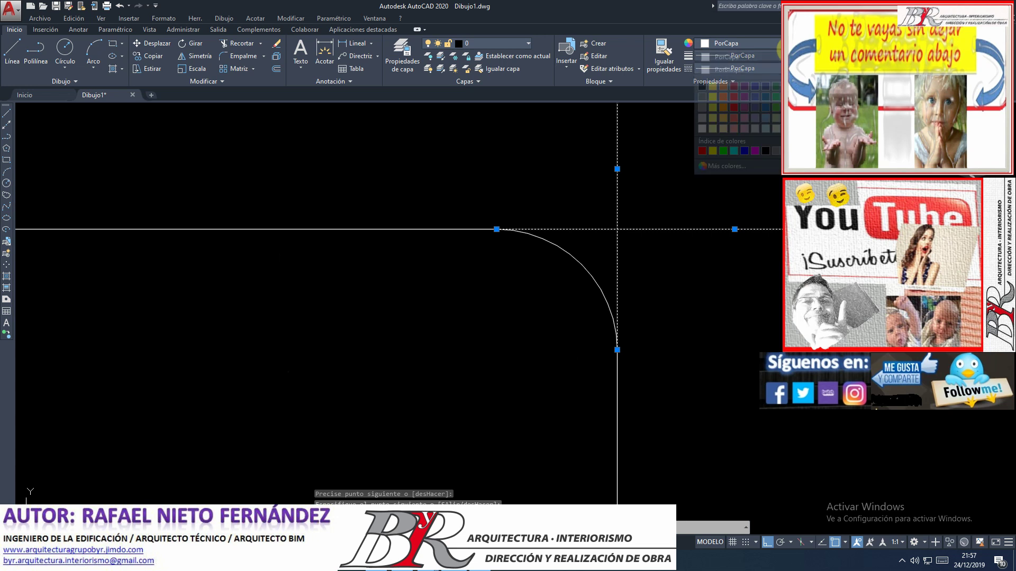
click(702, 151)
scroll(456, 251, down, 8)
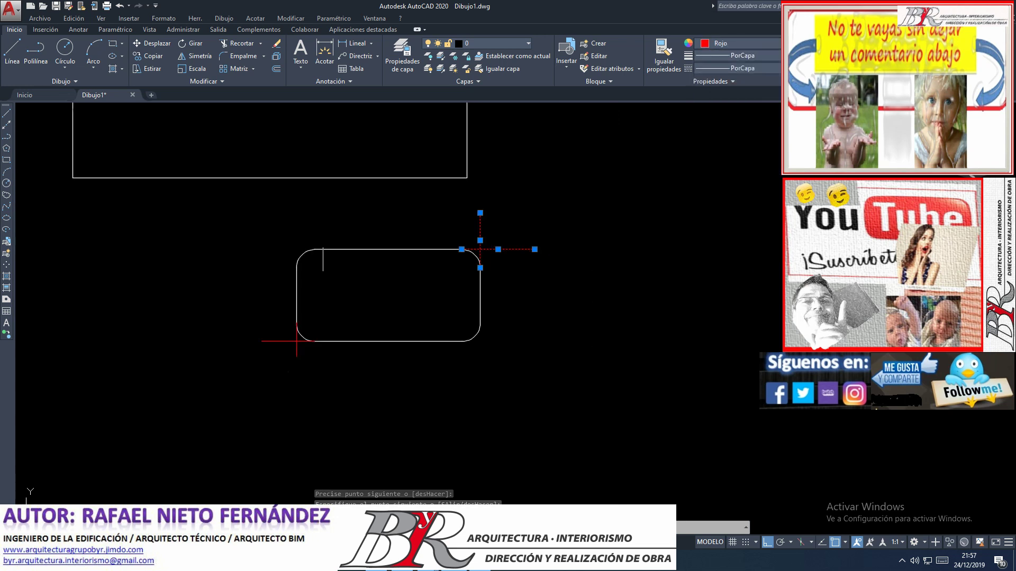
scroll(253, 252, up, 4)
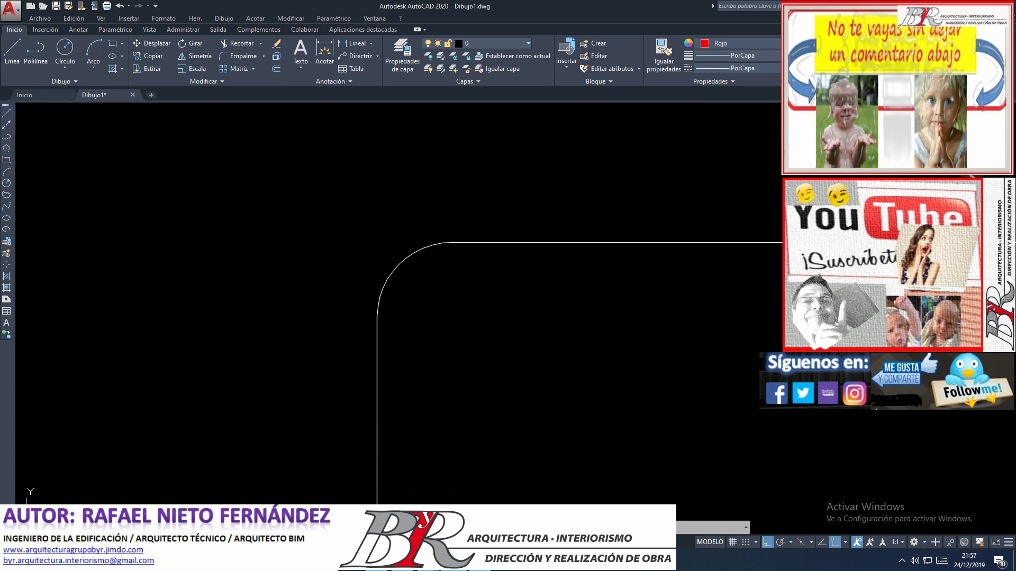
Step: Draw two lines squaring off the top-left fillet, then start a MEDIR distance check
click(6, 112)
click(377, 317)
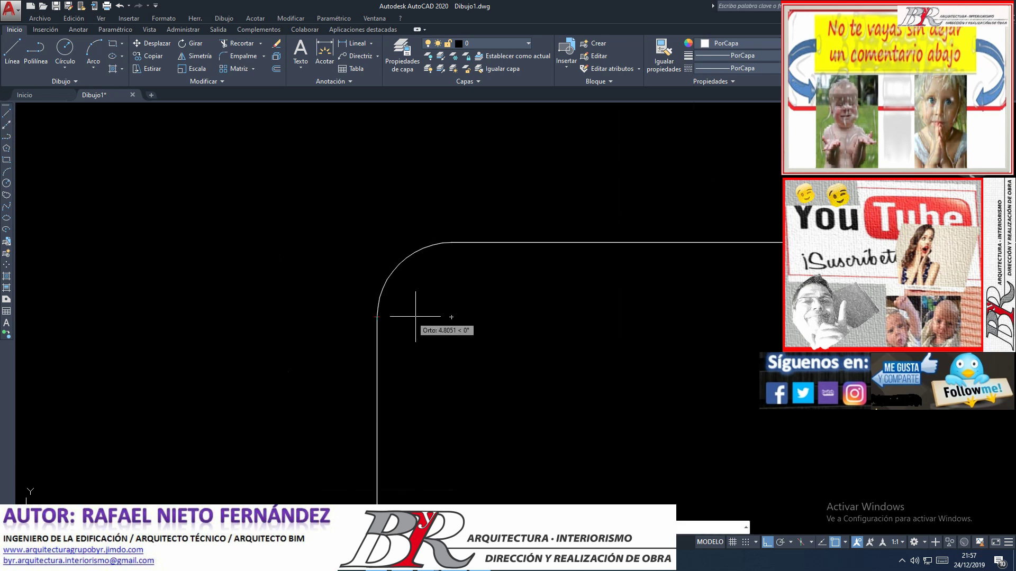
click(451, 317)
click(451, 243)
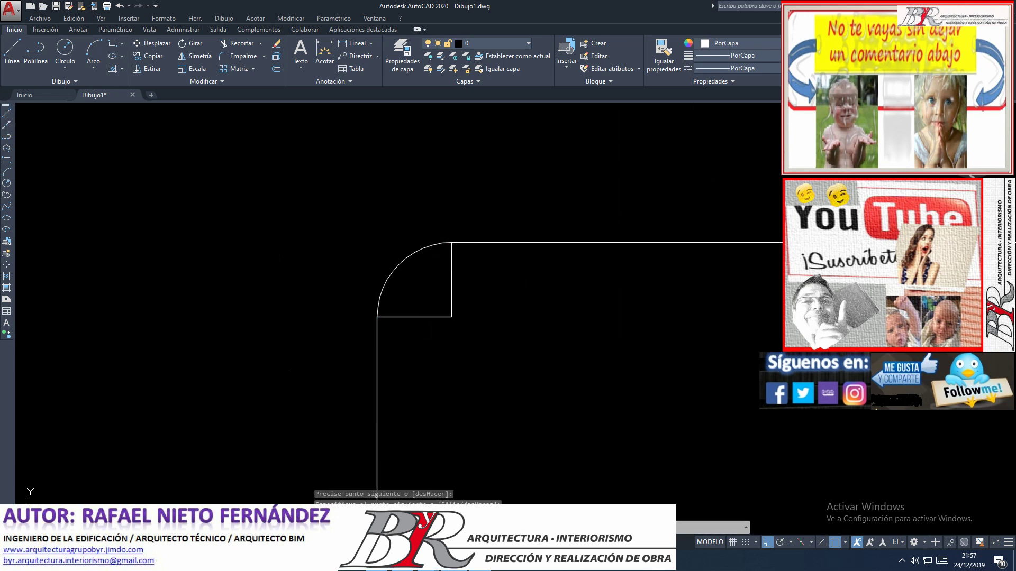
key(Return)
click(740, 131)
click(461, 375)
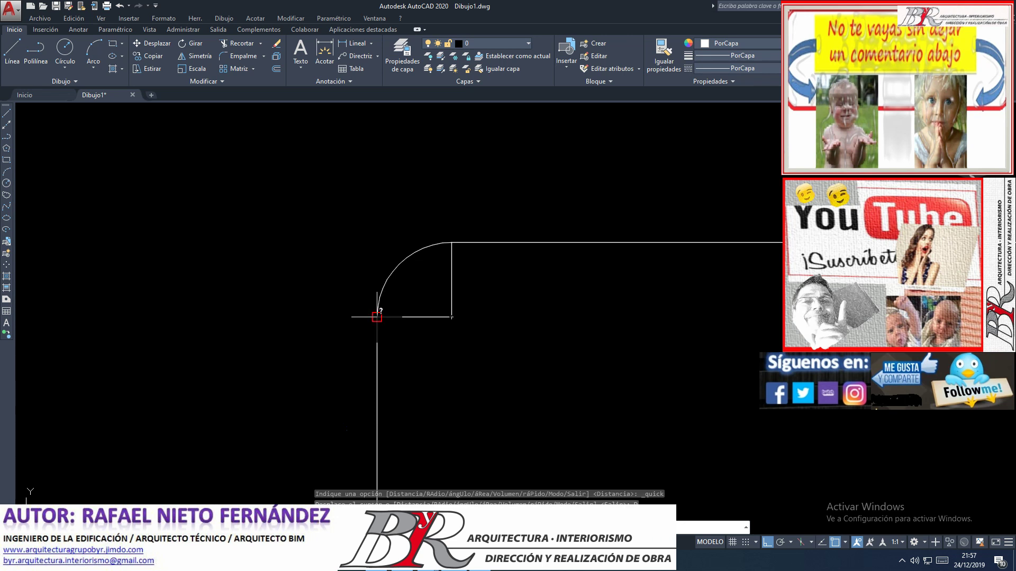
Step: Measure the 10 distance between the corner points
key(Return)
click(433, 497)
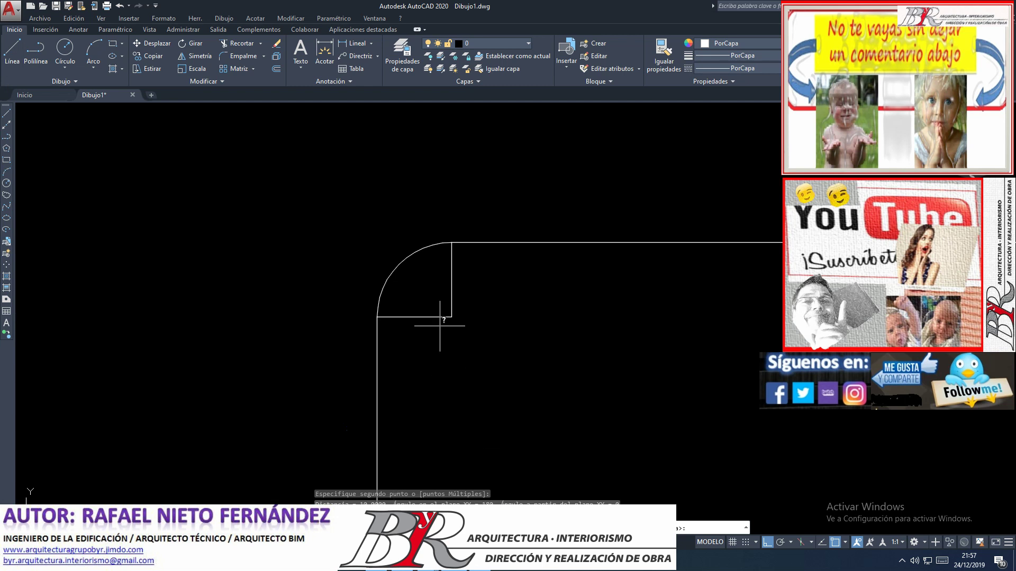
scroll(443, 327, down, 6)
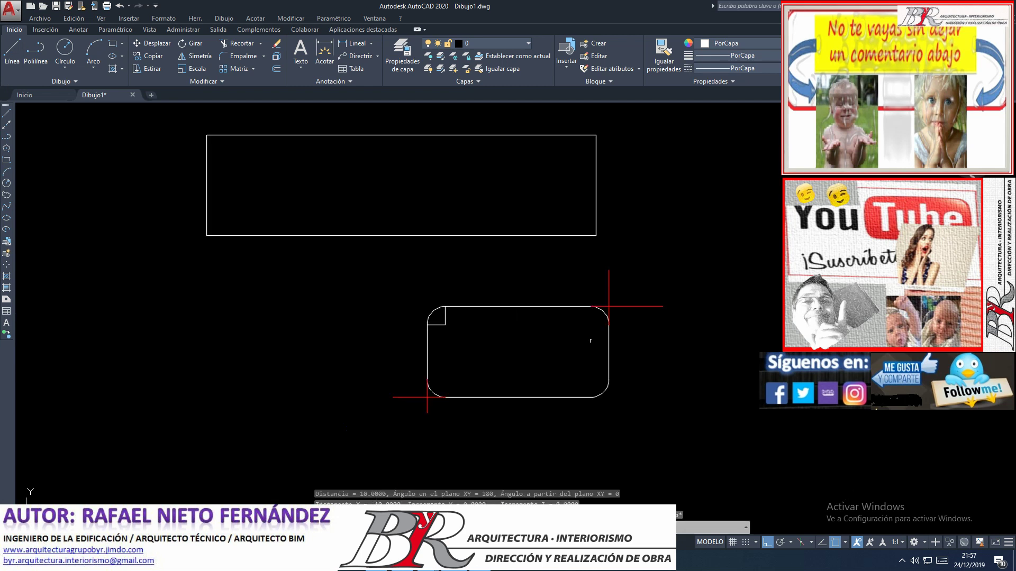
scroll(643, 326, up, 3)
scroll(304, 249, down, 3)
scroll(467, 317, up, 2)
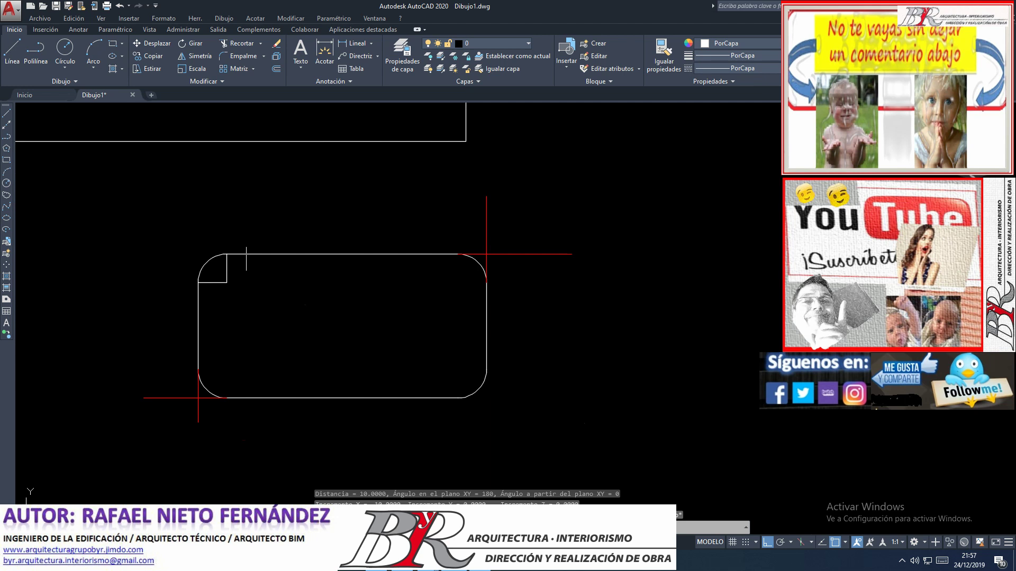
Step: Erase the red extension lines and the small corner-square lines
drag(448, 197, 561, 254)
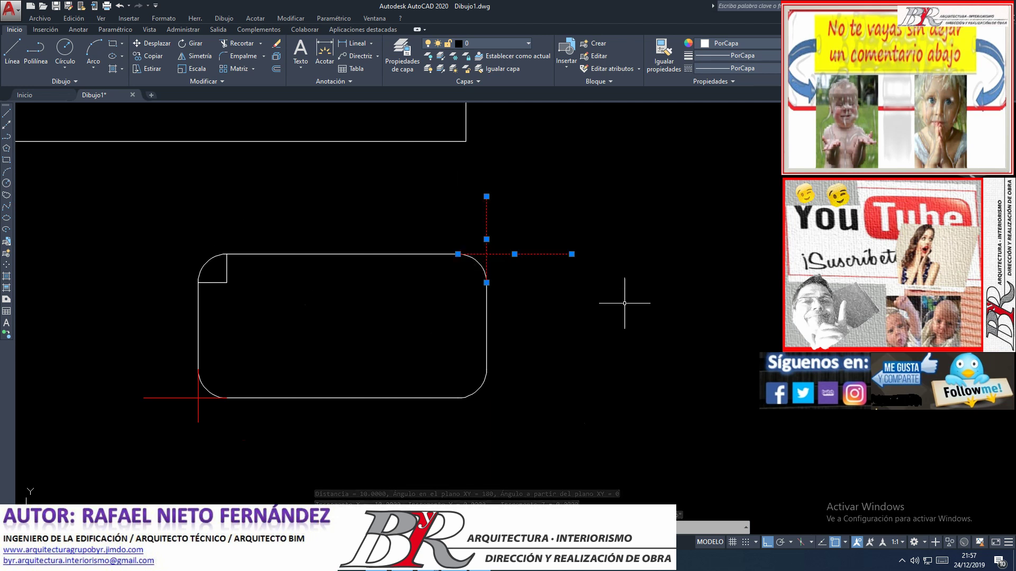
key(Escape)
drag(128, 373, 270, 453)
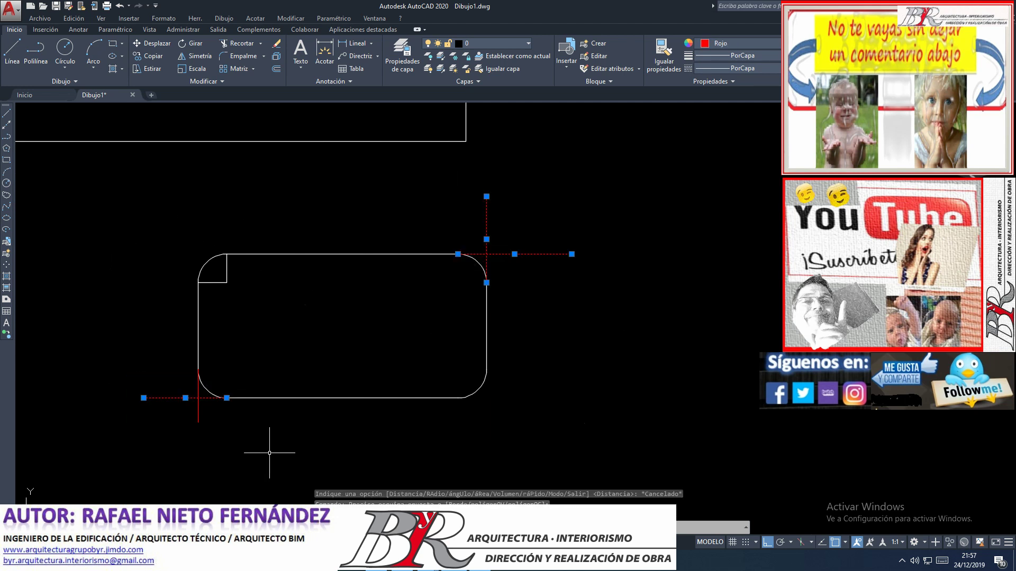
key(Delete)
mouse_move(221, 431)
mouse_down()
mouse_move(143, 379)
mouse_move(151, 368)
mouse_up()
click(151, 367)
key(Delete)
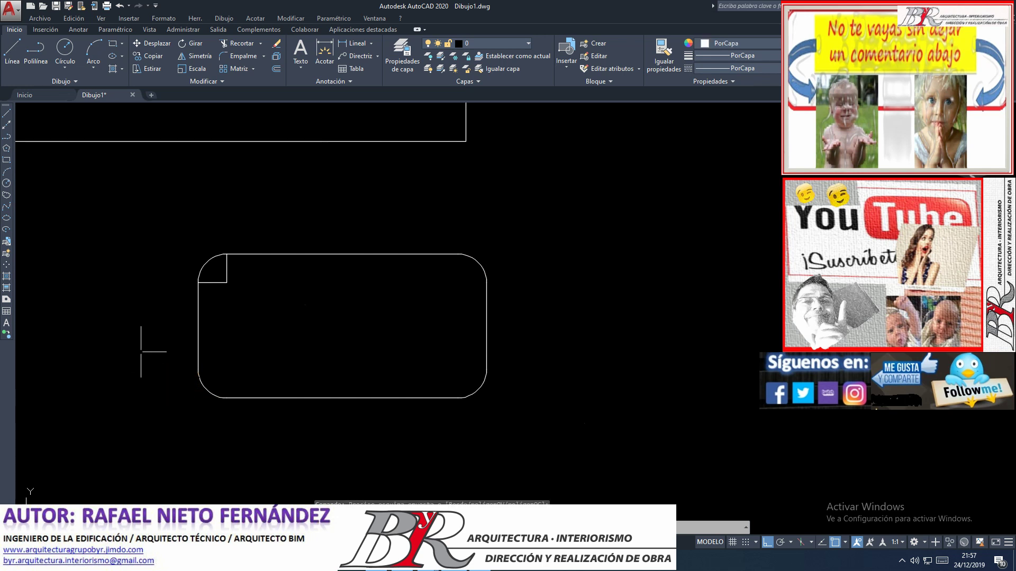
mouse_move(145, 236)
mouse_down()
mouse_move(294, 291)
mouse_move(289, 252)
mouse_up()
key(Delete)
Step: Select only the rounded rectangle polyline, dropping the wide rectangle from the selection
scroll(318, 302, down, 5)
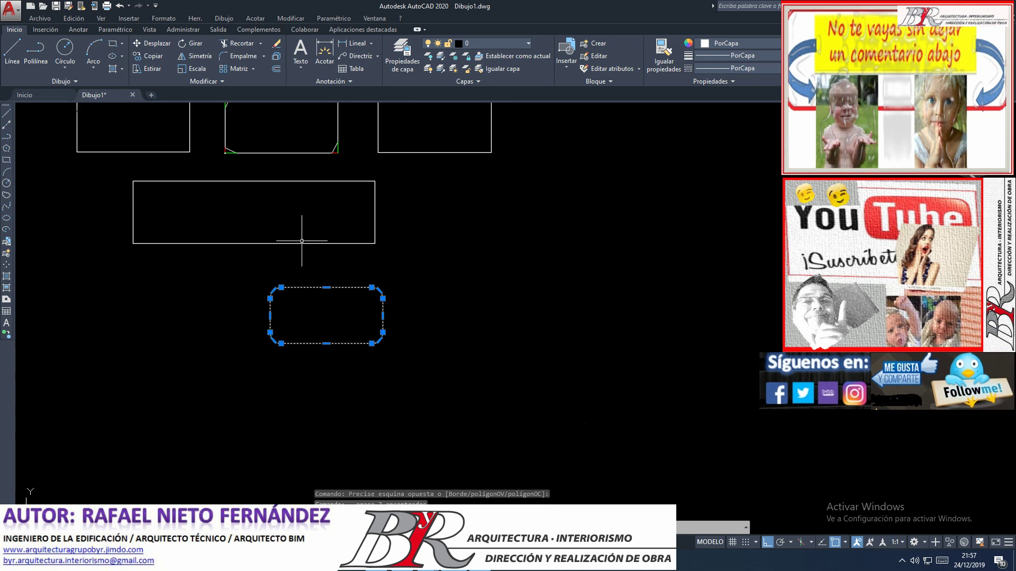
scroll(316, 225, down, 2)
scroll(315, 226, up, 2)
drag(414, 267, 205, 192)
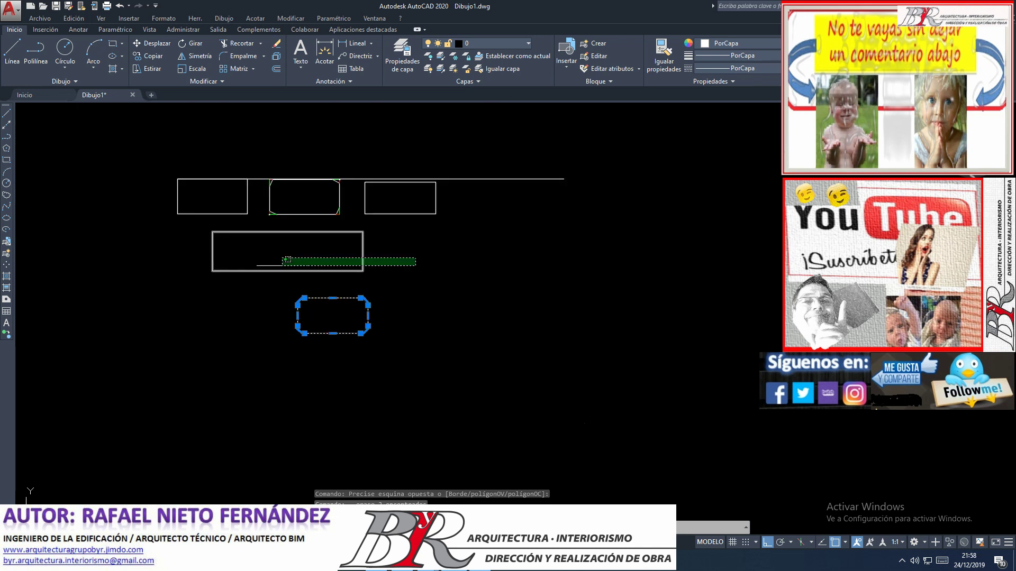
click(285, 271)
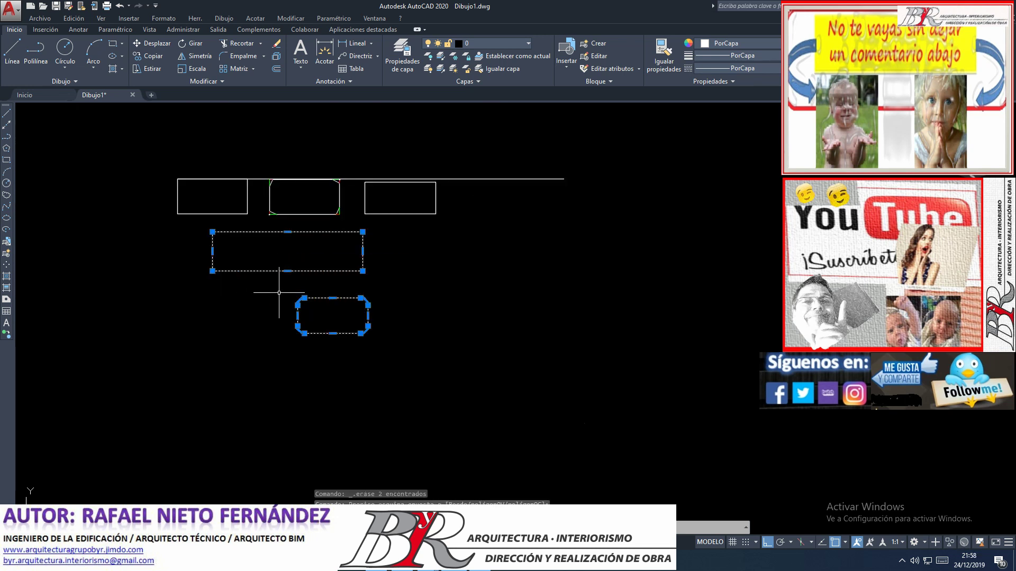
key(Escape)
click(326, 298)
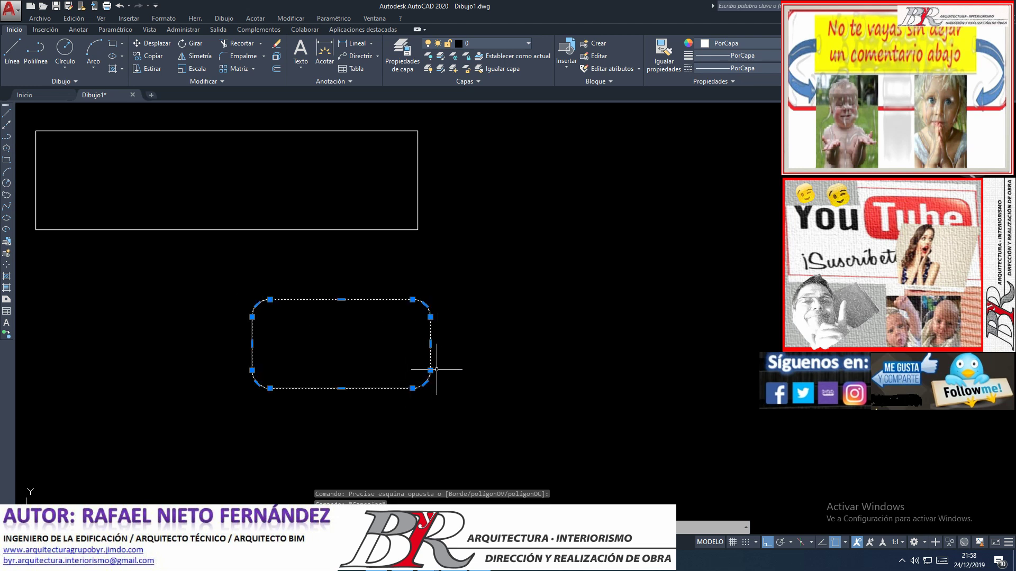
scroll(434, 367, up, 4)
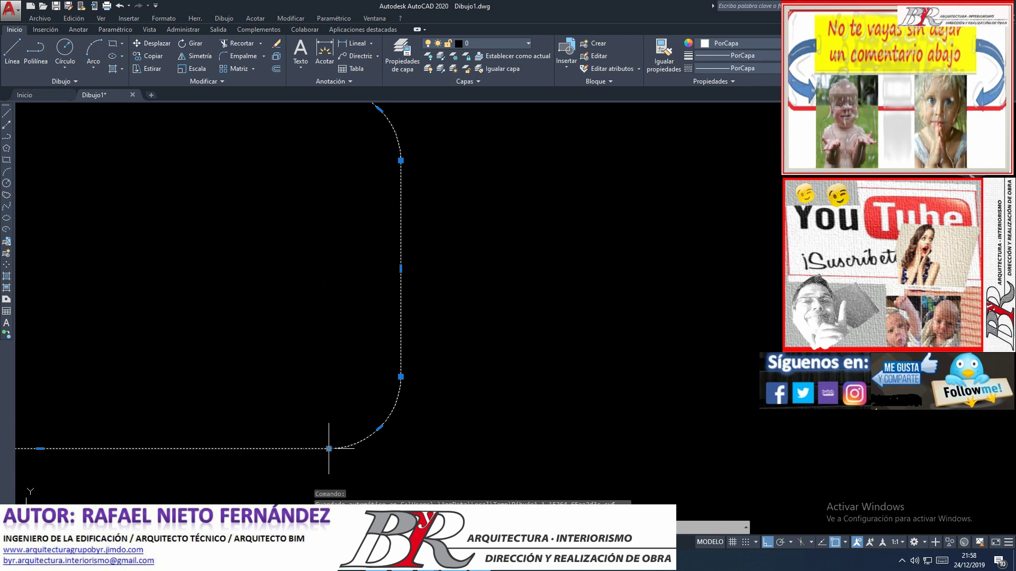
mouse_move(401, 379)
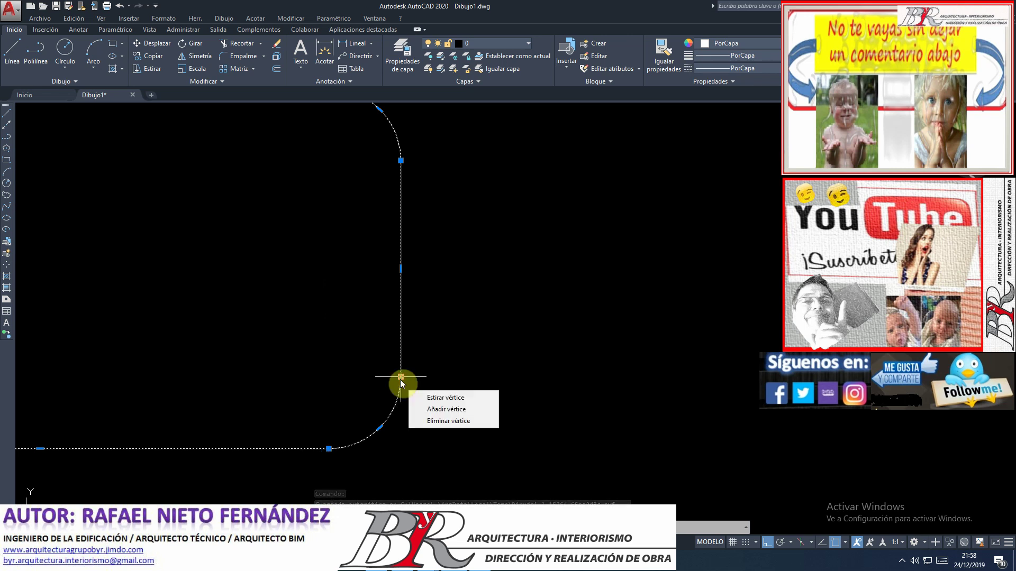
Step: Curve the lower-right corner inward, bulge the top corners outward, and raise the top edge
click(380, 428)
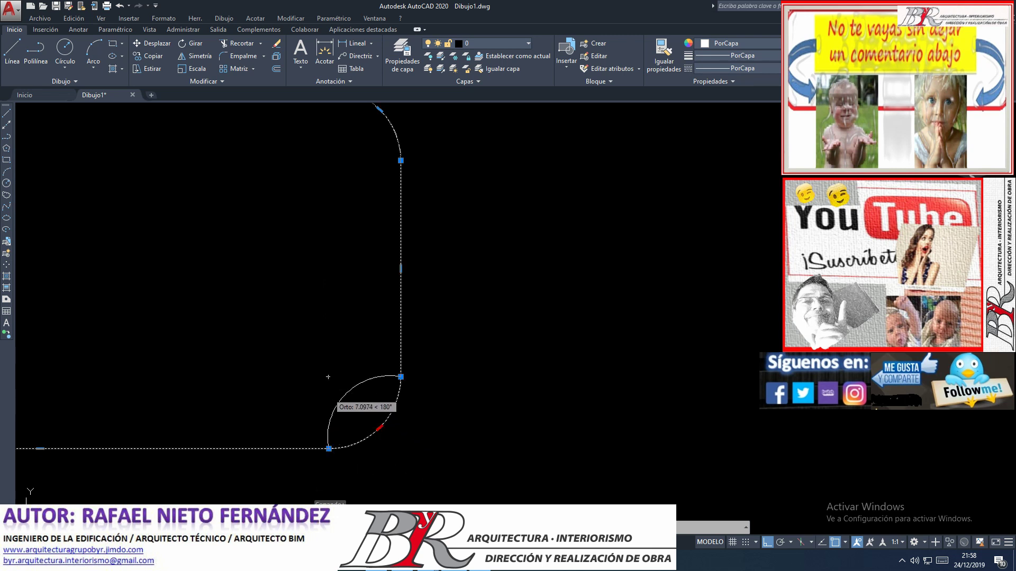
click(328, 393)
scroll(468, 204, down, 2)
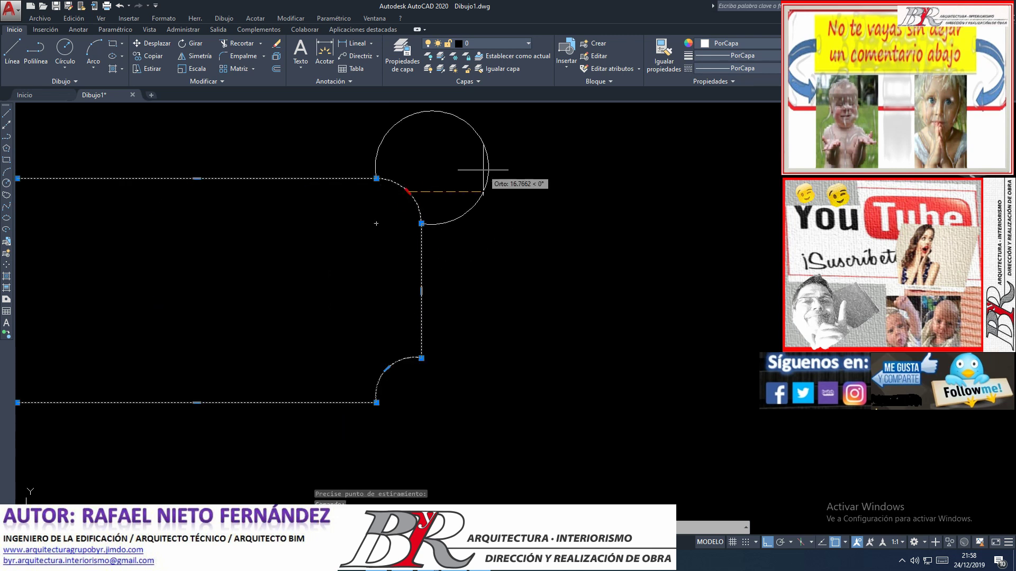
click(473, 130)
scroll(388, 250, down, 2)
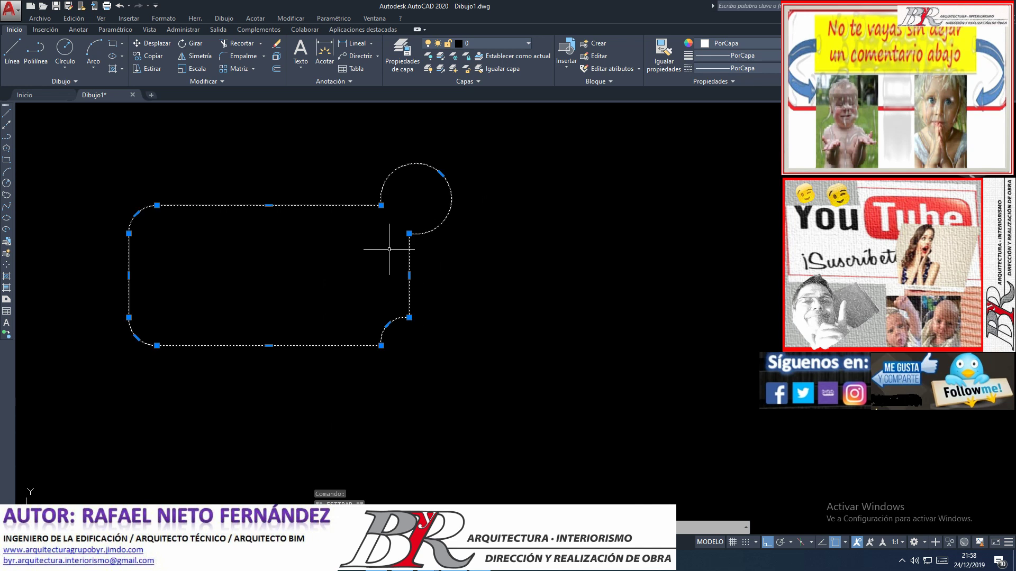
click(269, 205)
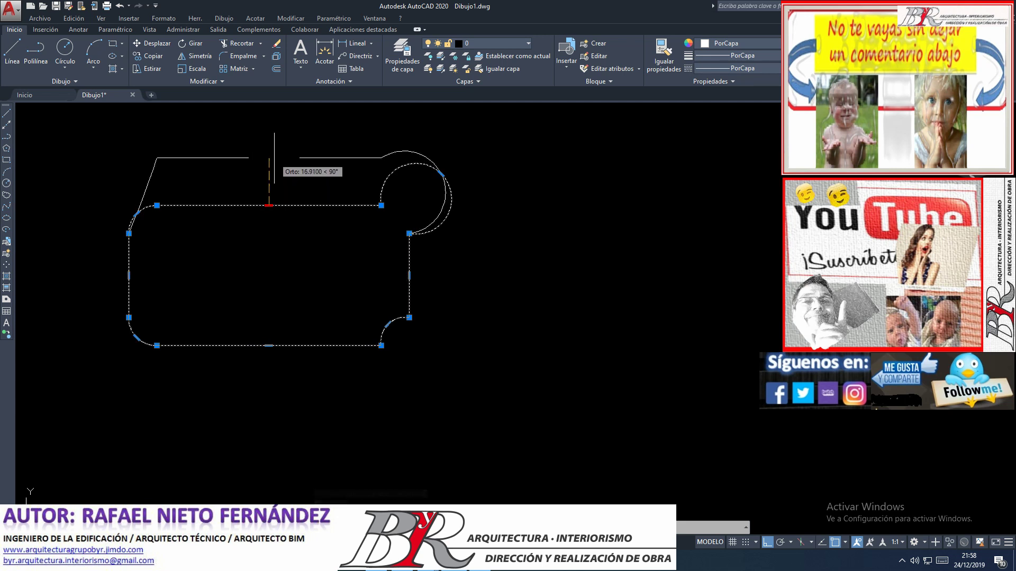
click(274, 158)
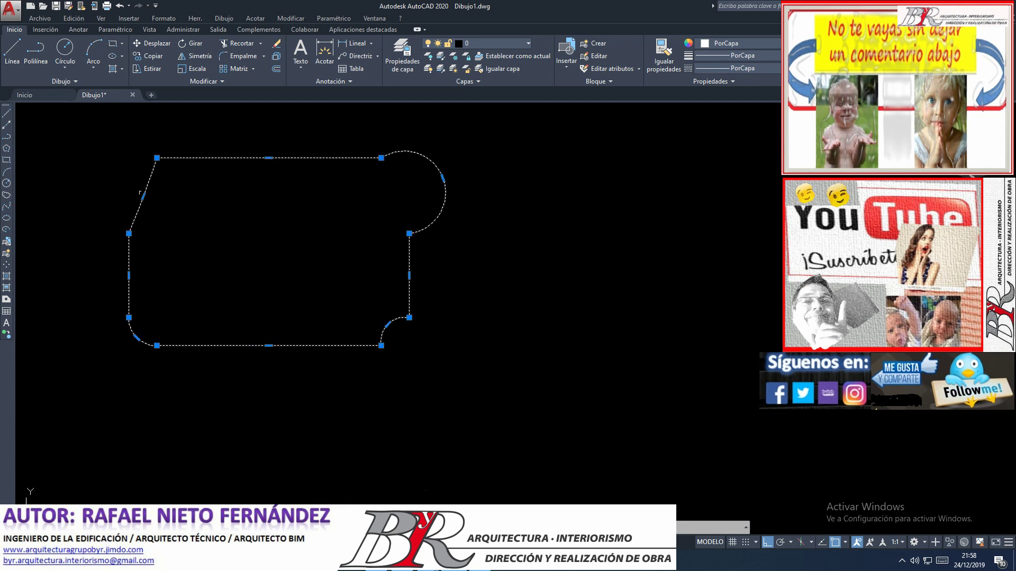
click(143, 196)
click(111, 184)
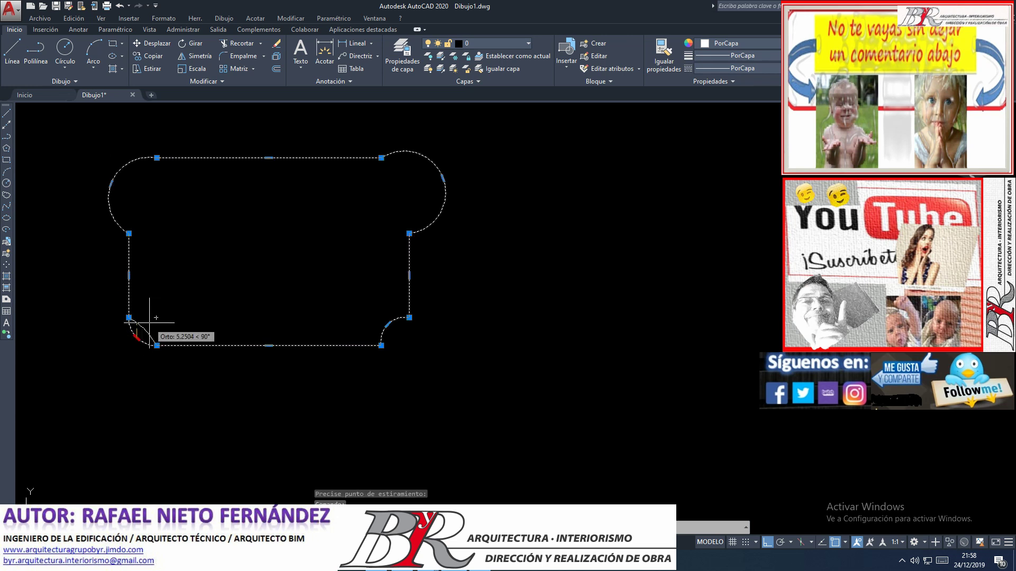
Step: Pull the lower-left corner left, drop the bottom edge, and push the right edge outward
click(128, 318)
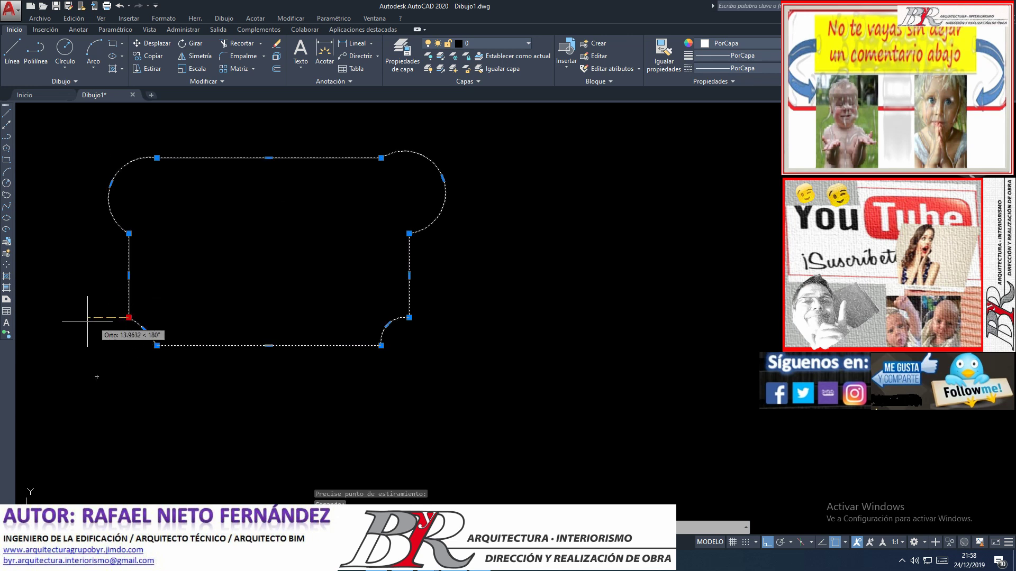
click(86, 318)
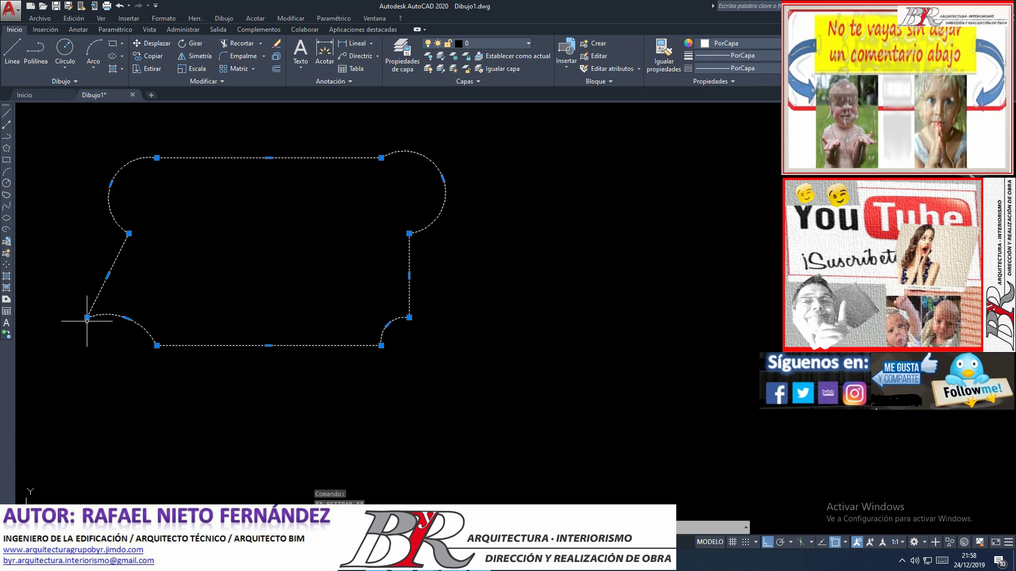
click(269, 345)
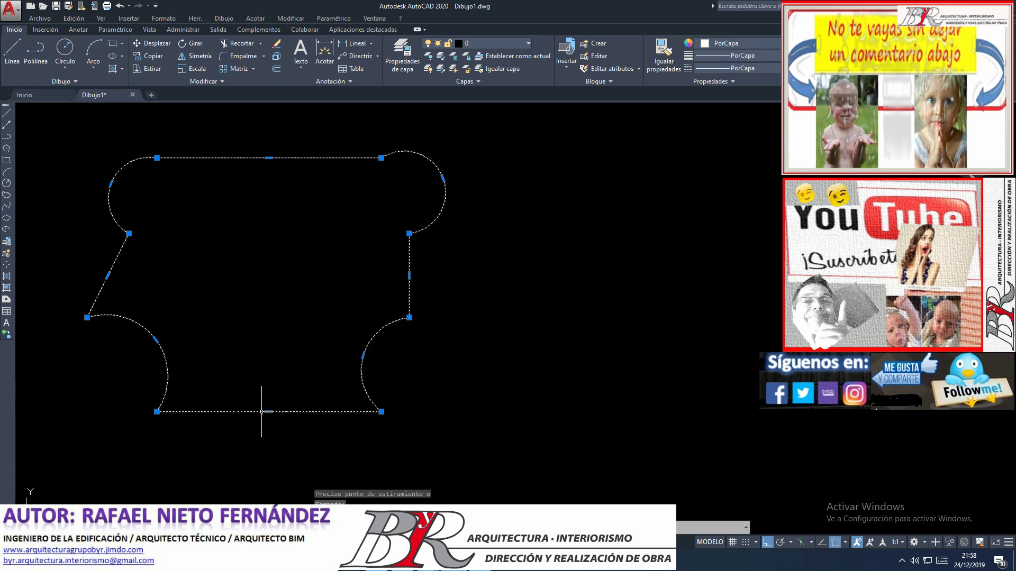
click(262, 412)
click(409, 275)
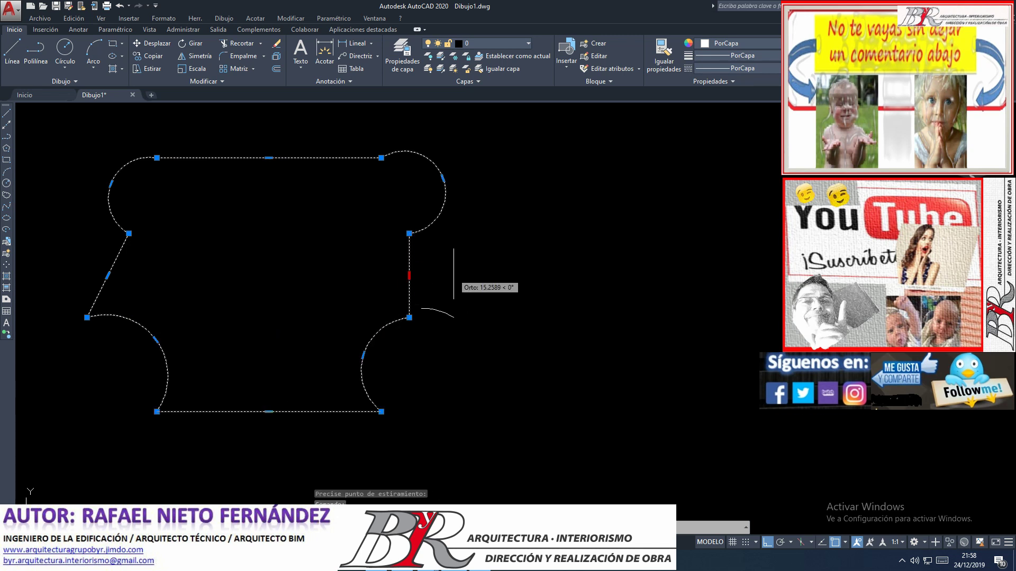
click(523, 273)
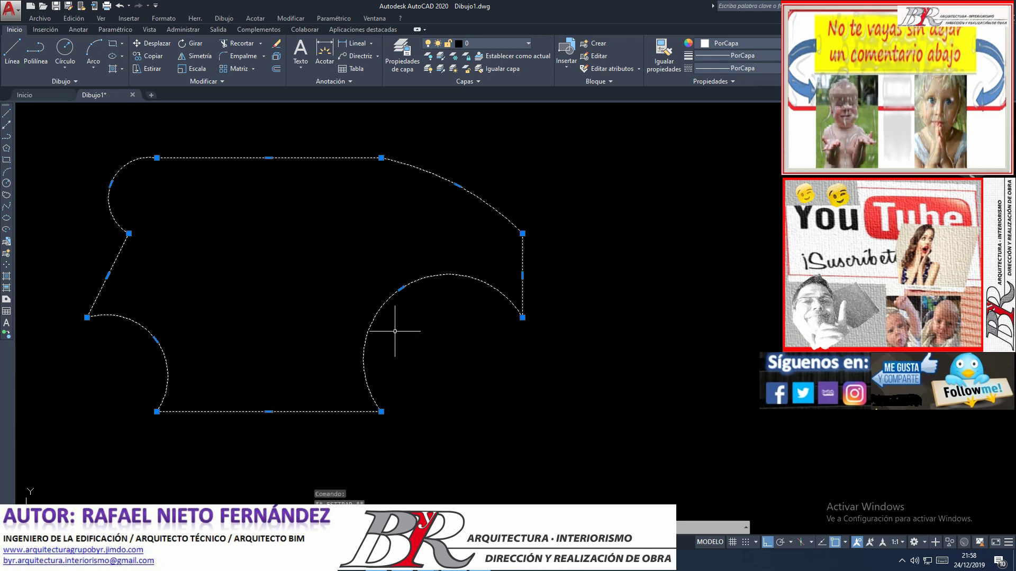
Step: Flatten the lower-right arc's bulge and change the lower-left arc's curvature
scroll(397, 336, down, 3)
scroll(347, 290, up, 2)
scroll(347, 296, up, 2)
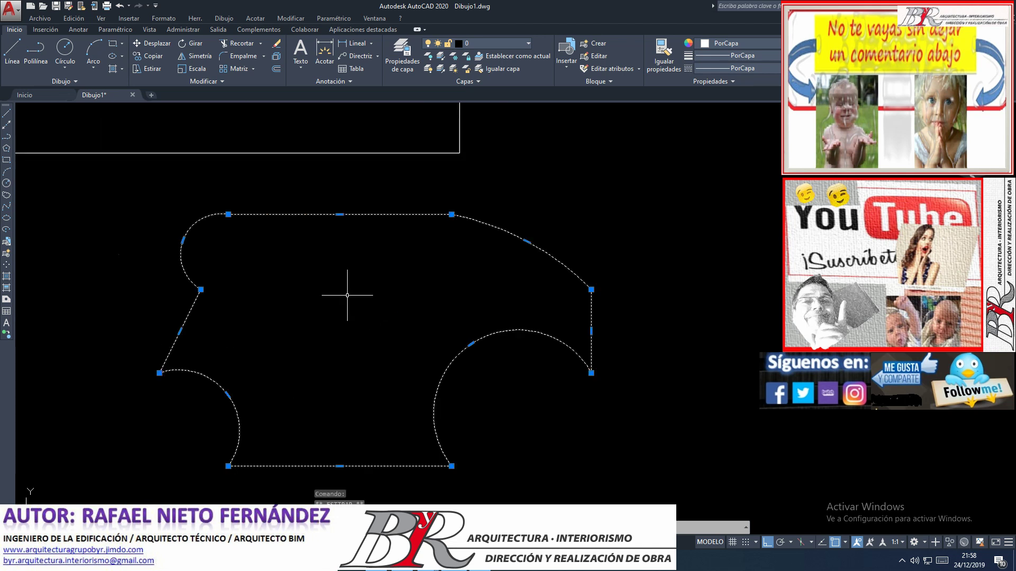
scroll(347, 295, up, 1)
scroll(347, 295, down, 1)
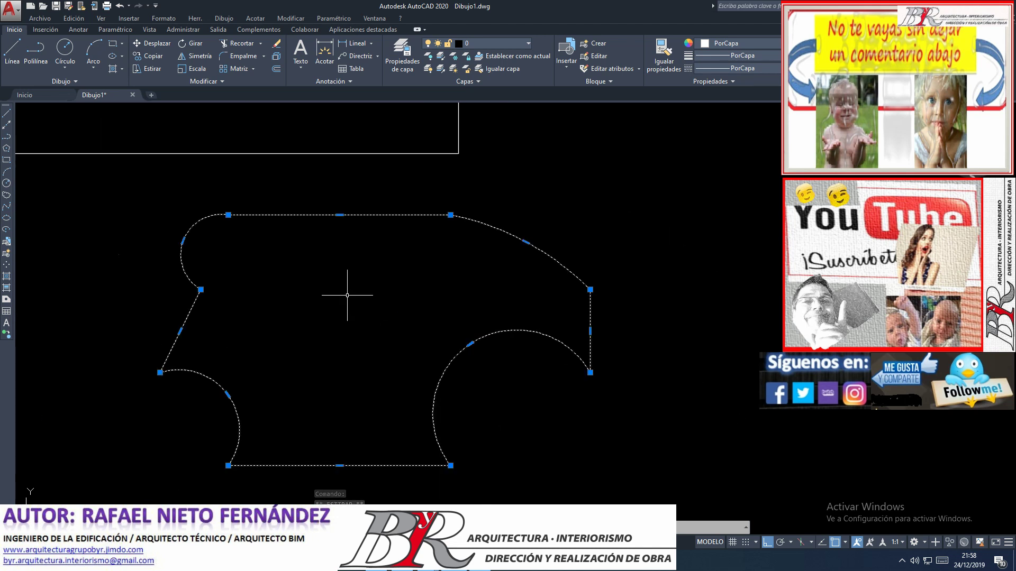
click(471, 344)
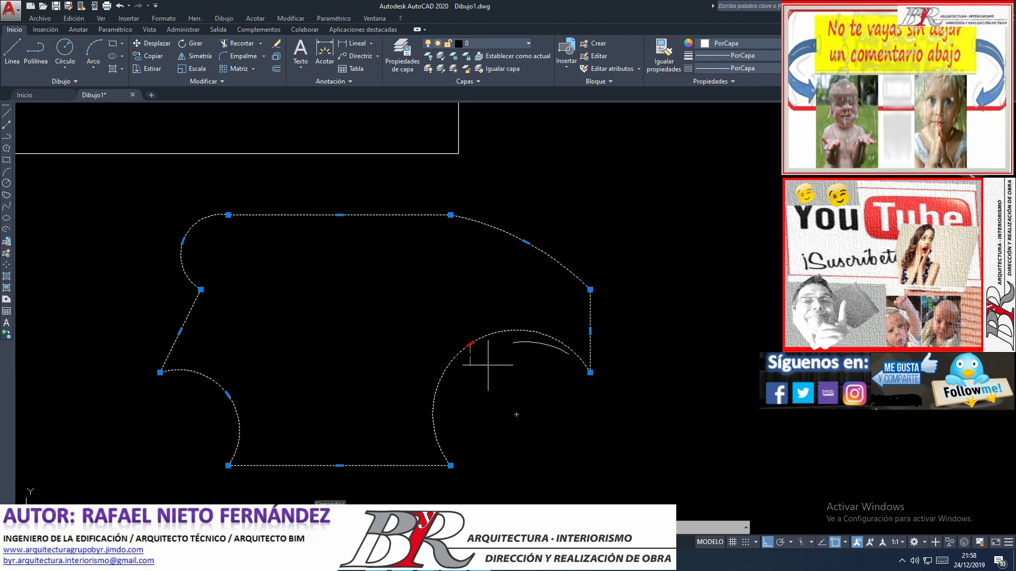
click(508, 406)
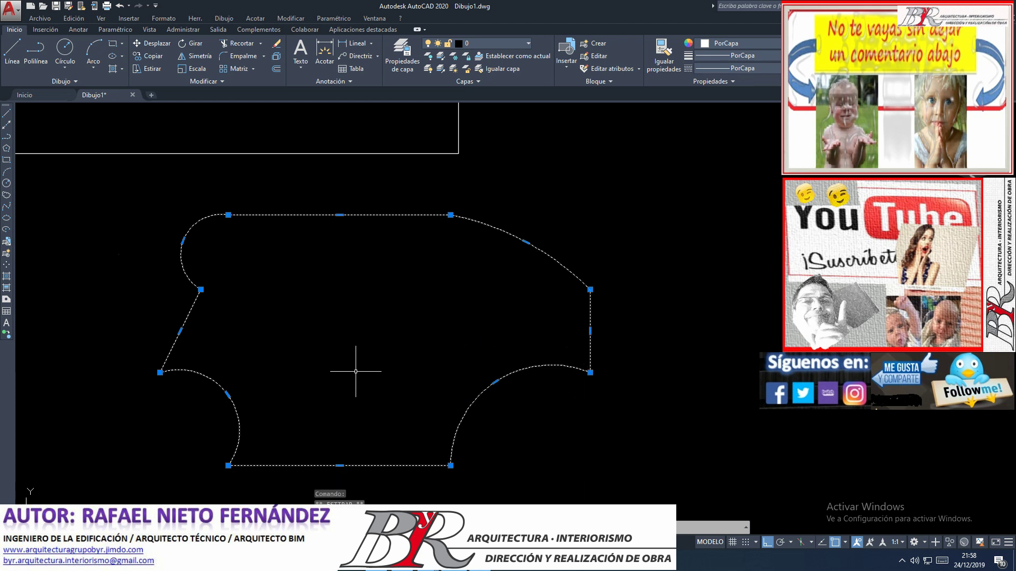
scroll(338, 336, down, 2)
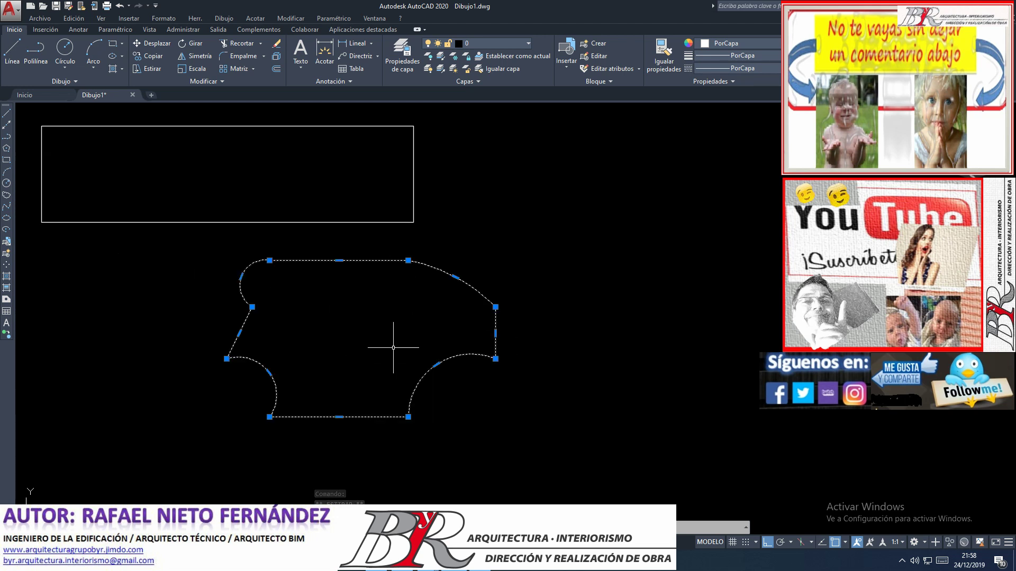
scroll(395, 347, up, 2)
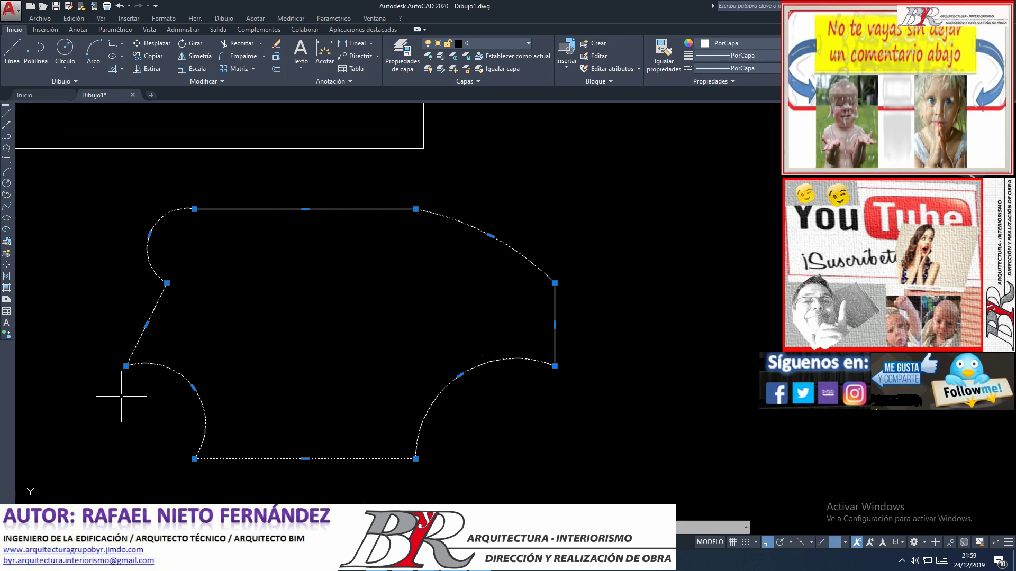
click(194, 388)
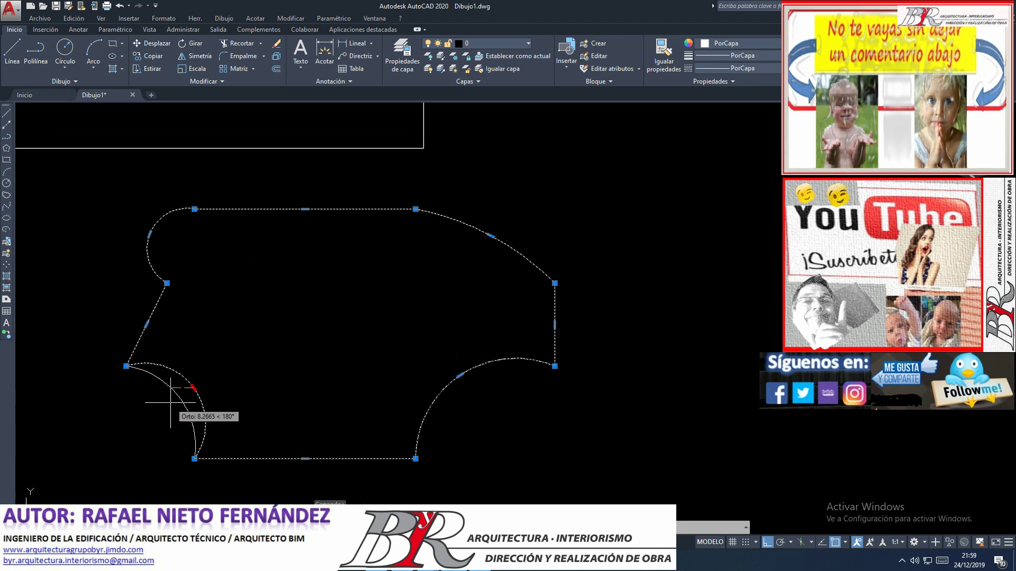
click(180, 398)
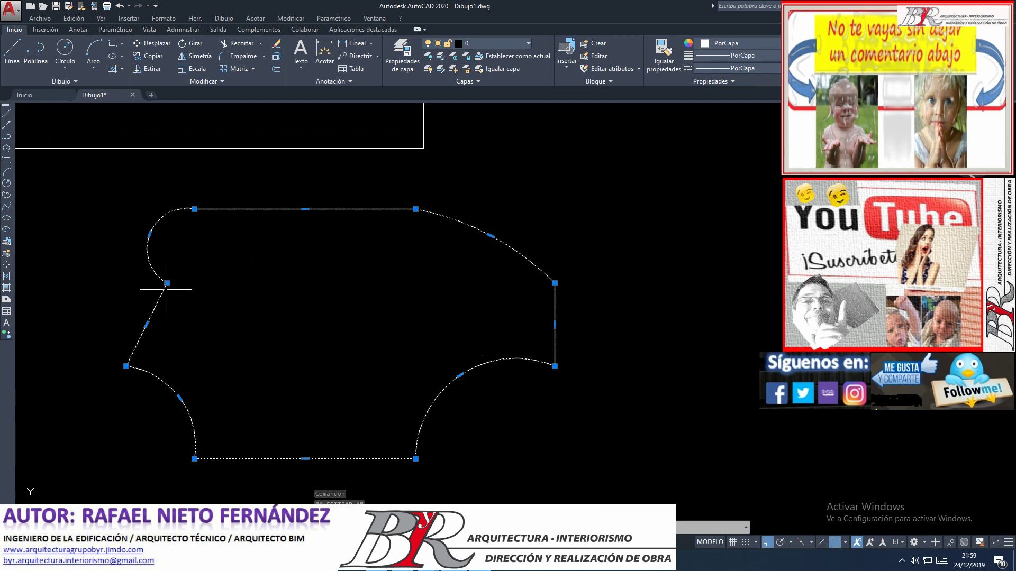
Step: Explode the outline and move its top and bottom straight segments inside the shape
click(277, 60)
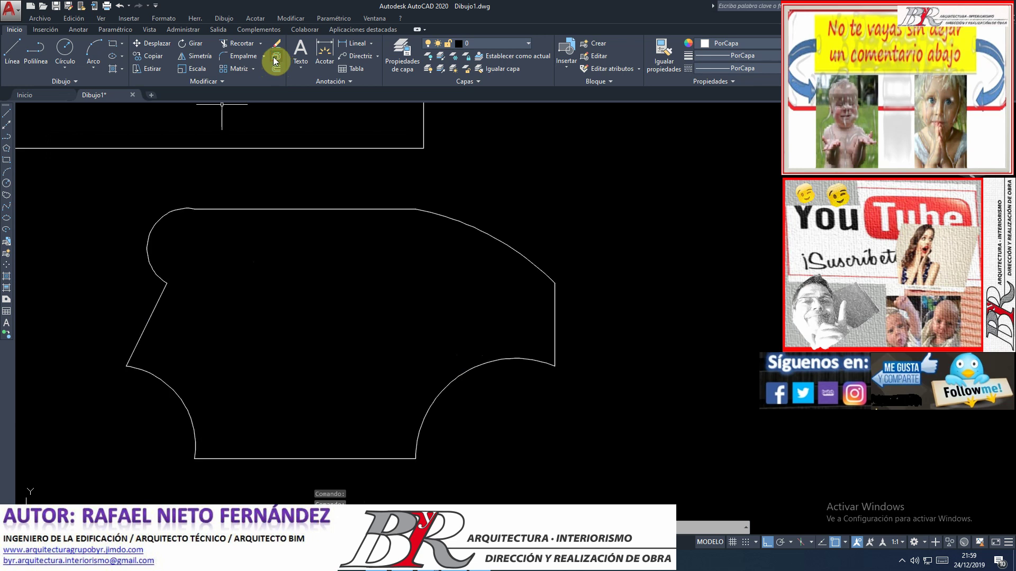
click(285, 210)
click(304, 209)
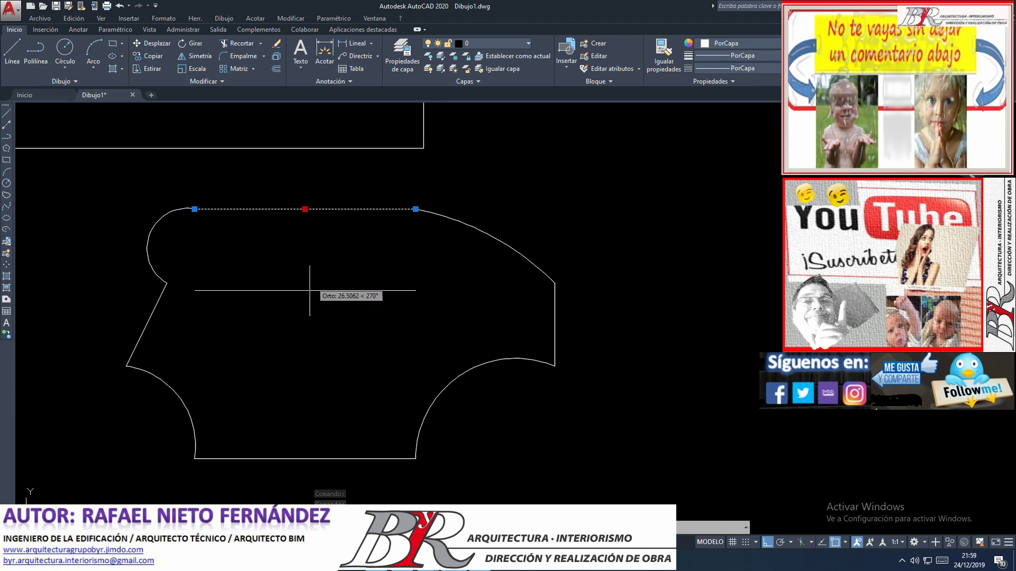
click(306, 322)
click(289, 458)
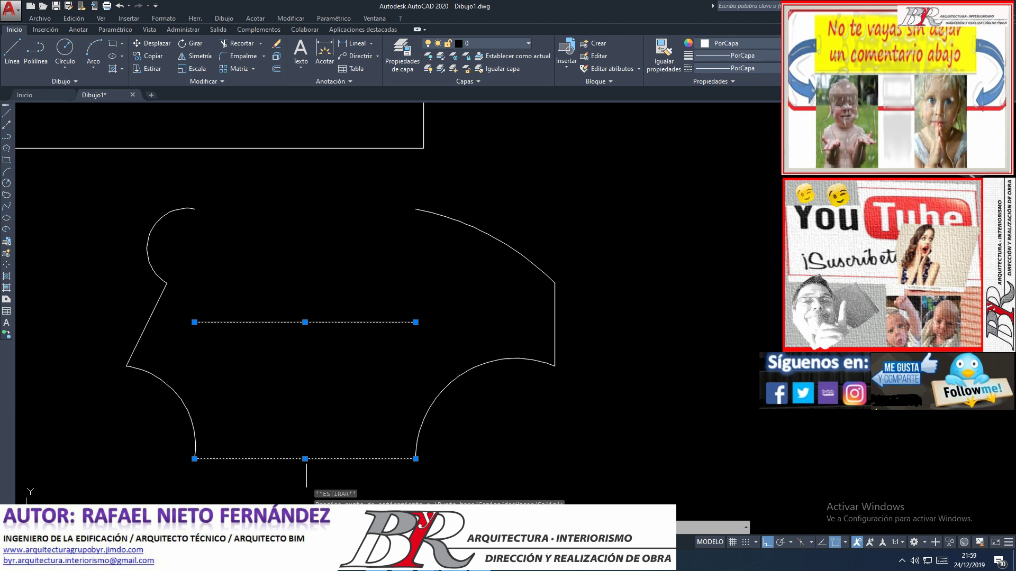
click(305, 374)
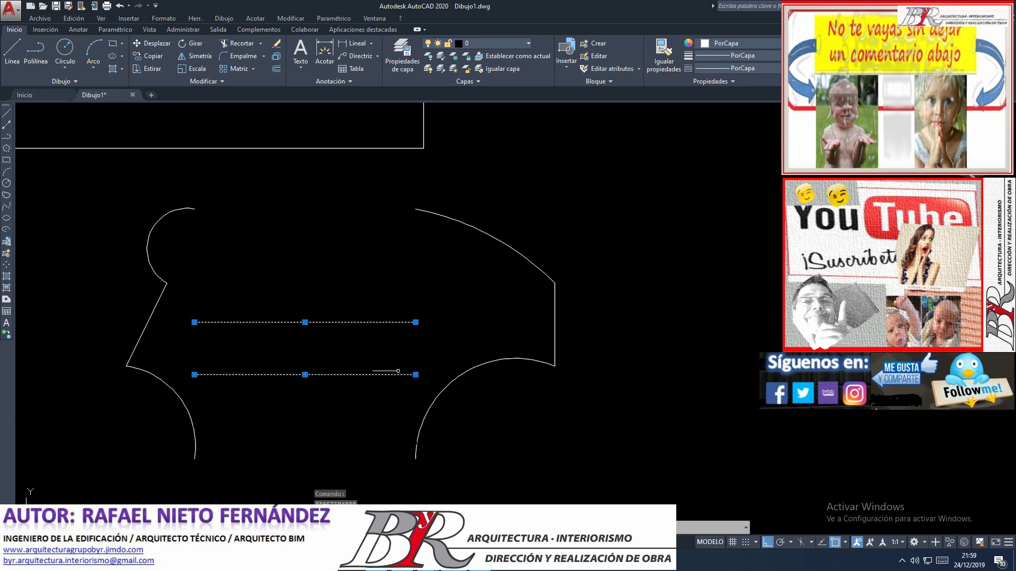
Step: Shift the right vertical line left, cancel the stray stretches, and start a selection window around the leftovers
click(464, 372)
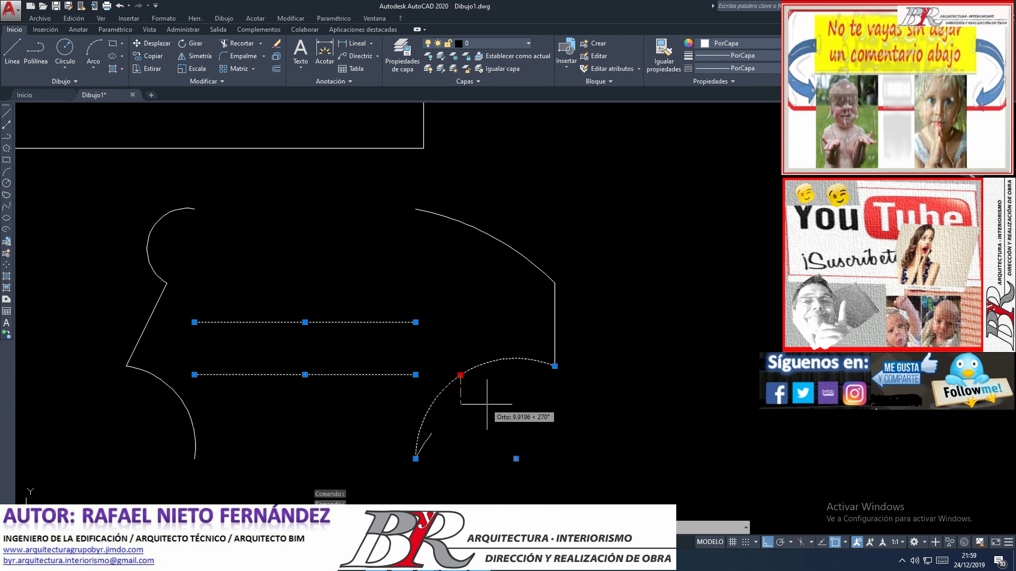
key(Escape)
click(554, 344)
click(555, 324)
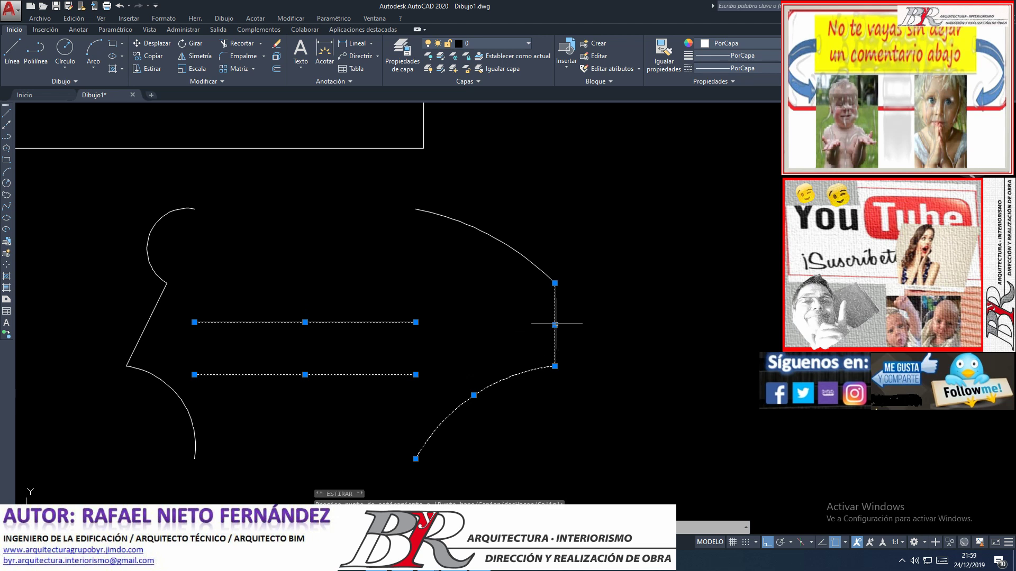
click(467, 325)
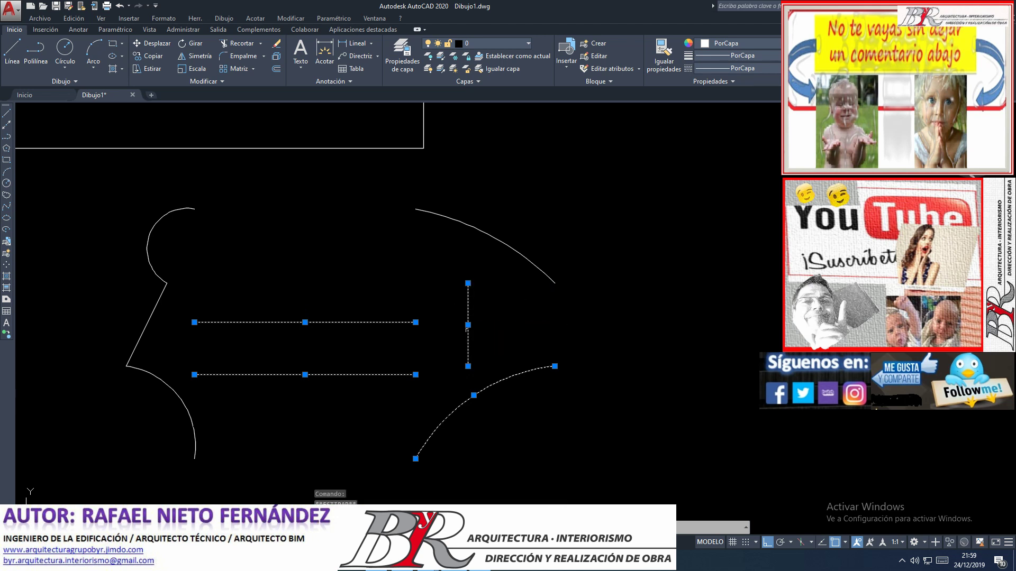
click(415, 322)
scroll(344, 340, down, 1)
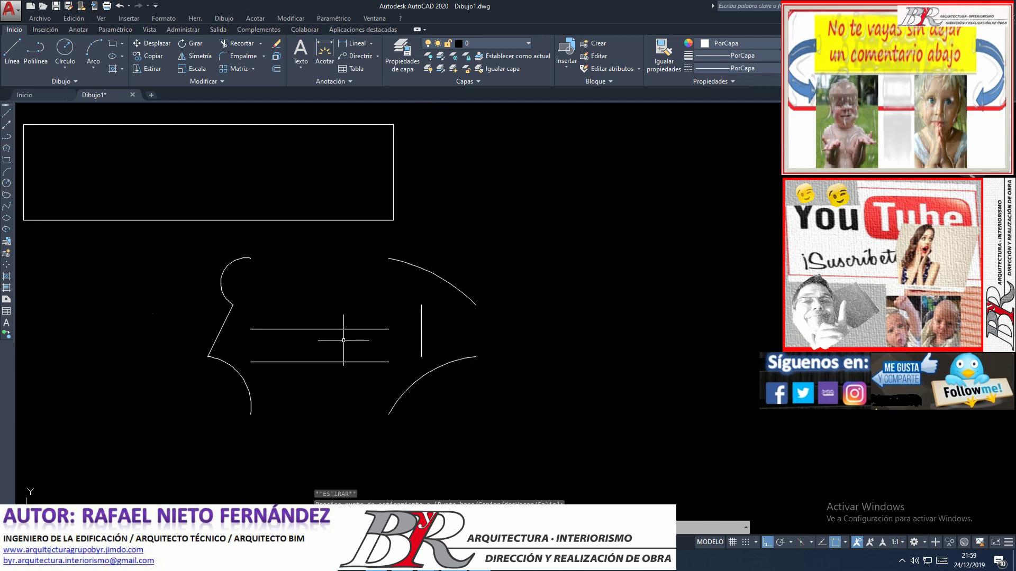
key(Escape)
click(140, 243)
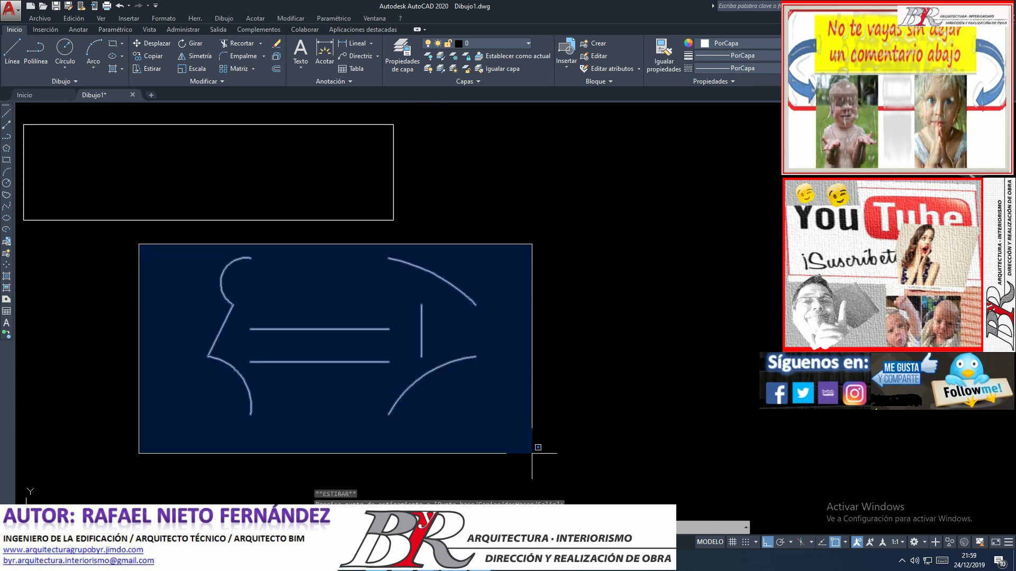
Step: Erase the enclosed leftover arcs and lines, then start a new rectangle
click(532, 453)
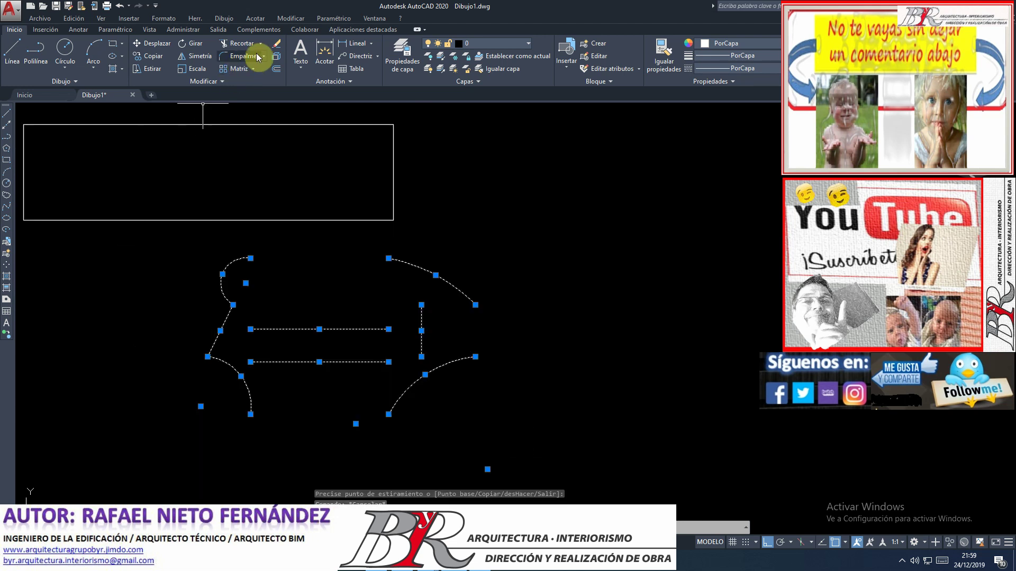
click(275, 49)
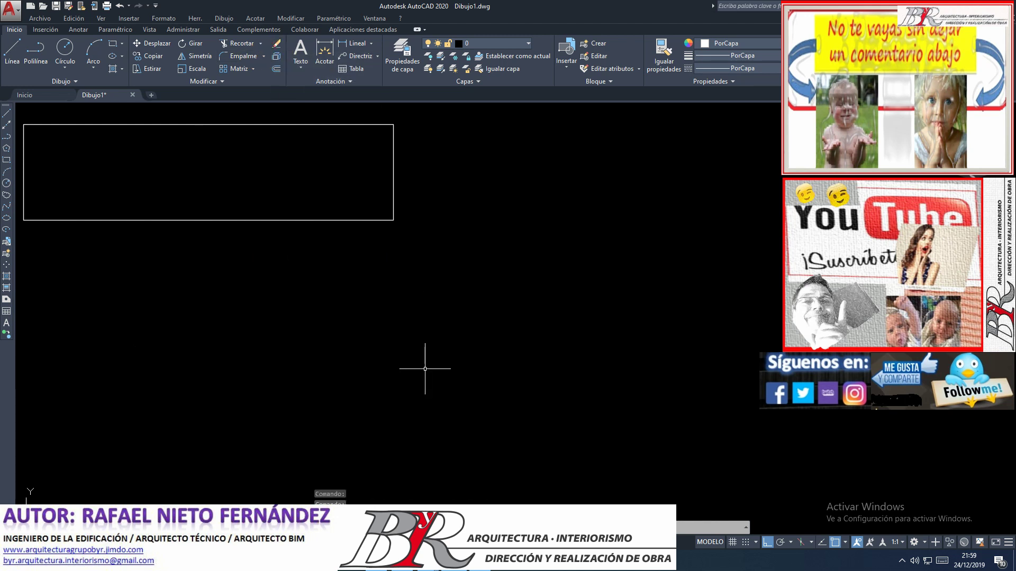
click(115, 46)
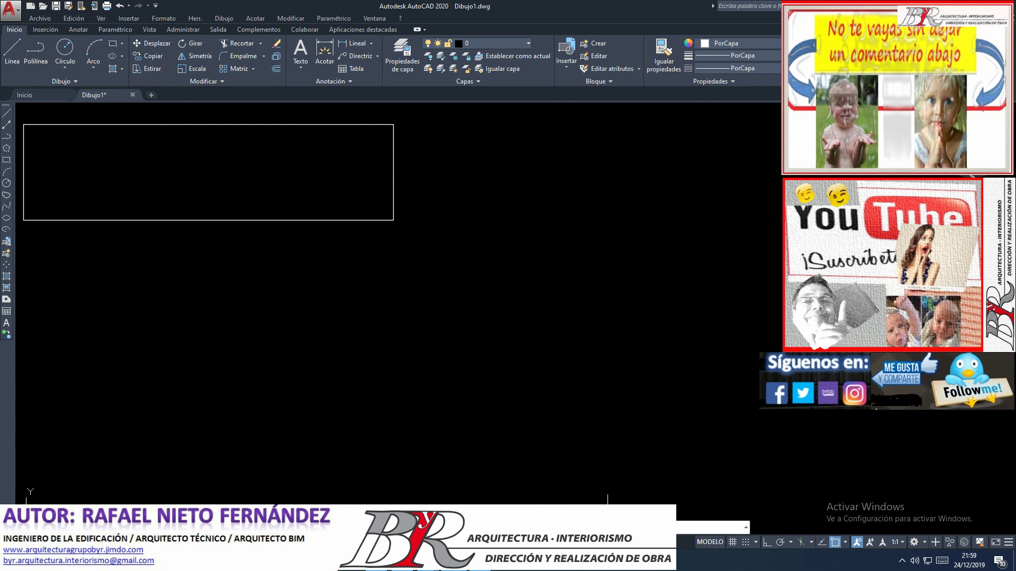
scroll(440, 411, down, 2)
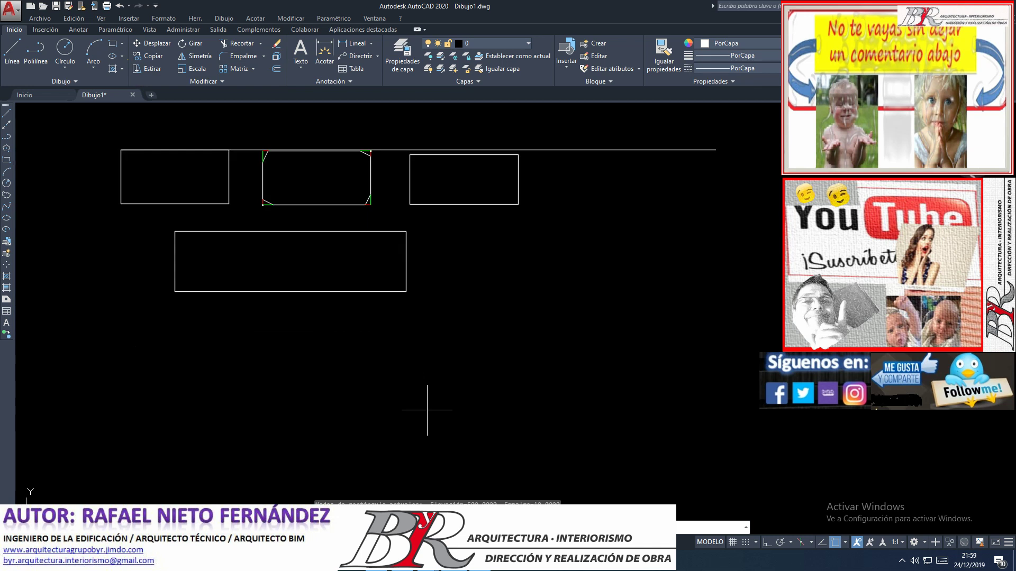
scroll(529, 466, down, 3)
scroll(528, 323, up, 2)
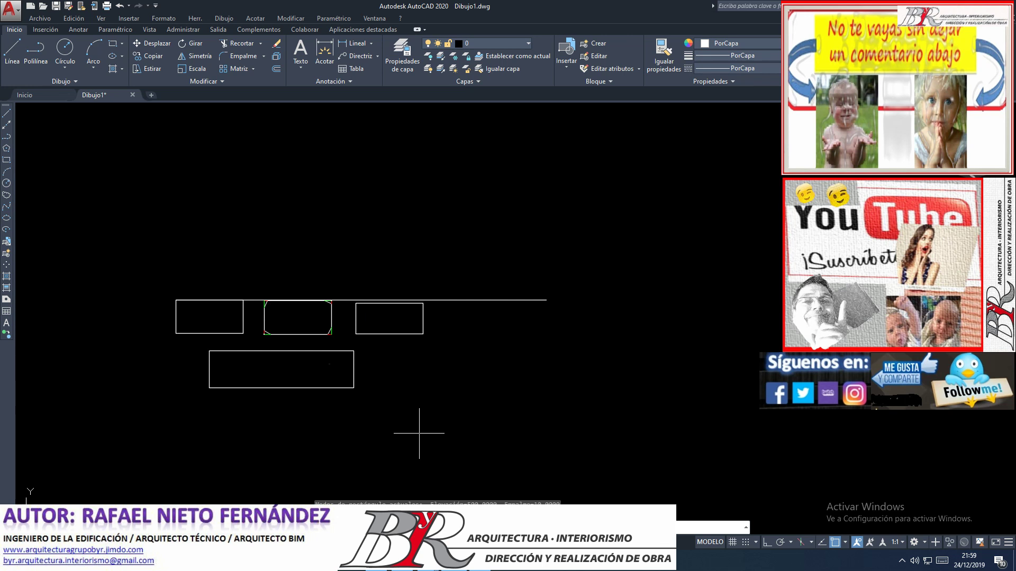
Step: Set the rectangle thickness to 25 and pick a first corner
key(Return)
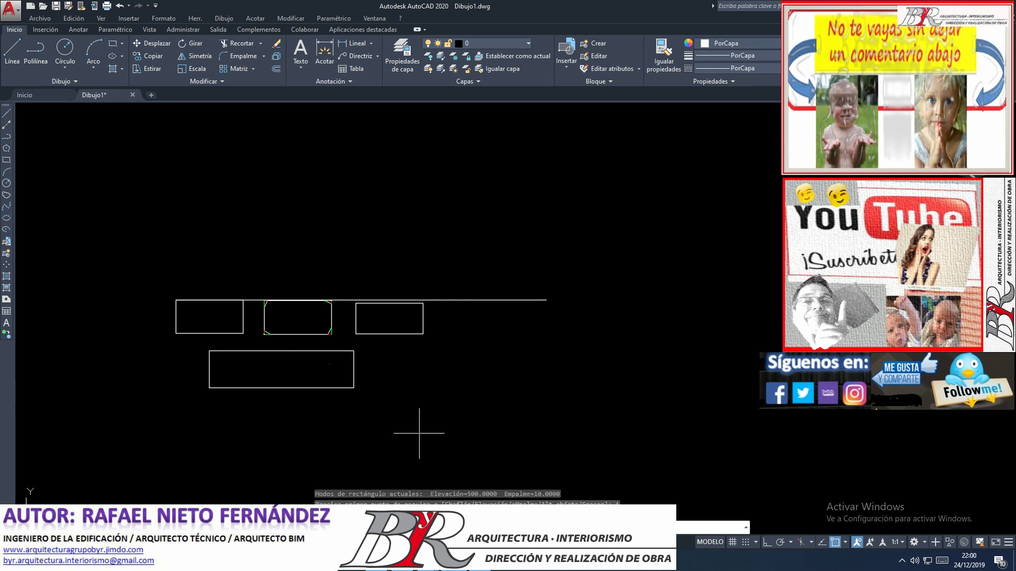
text(A)
key(Return)
text(25)
key(Return)
click(413, 454)
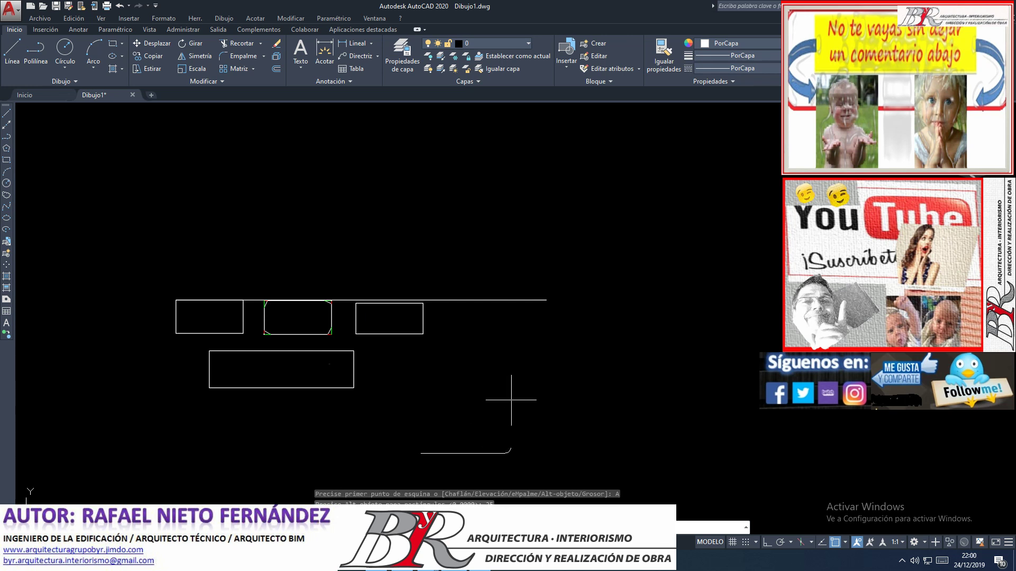
Step: Cancel the unfinished rectangle and restart the Rectangle command with thickness 25 kept
scroll(617, 357, up, 2)
scroll(616, 362, up, 2)
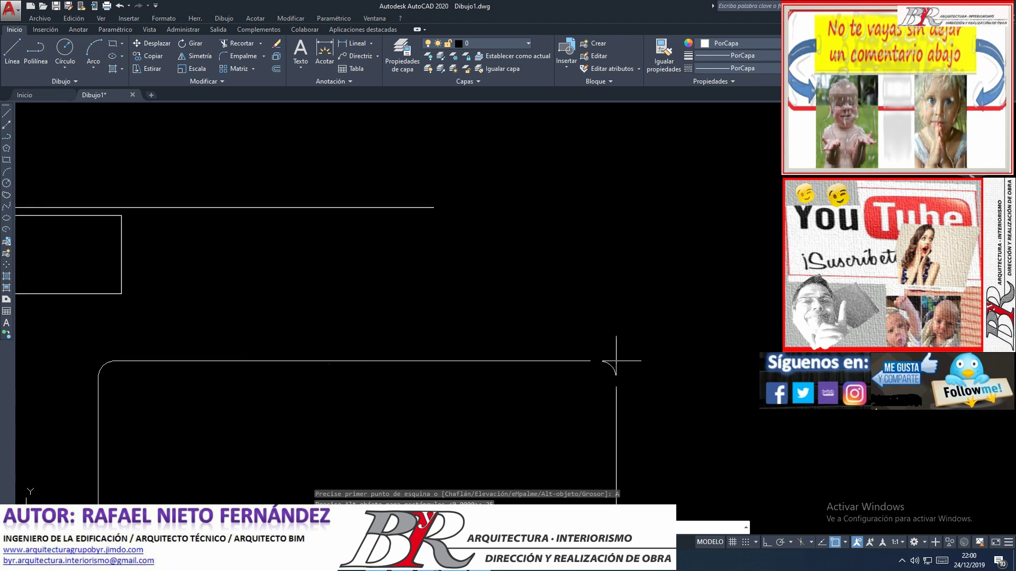
scroll(615, 361, up, 2)
scroll(609, 363, up, 1)
scroll(582, 370, up, 1)
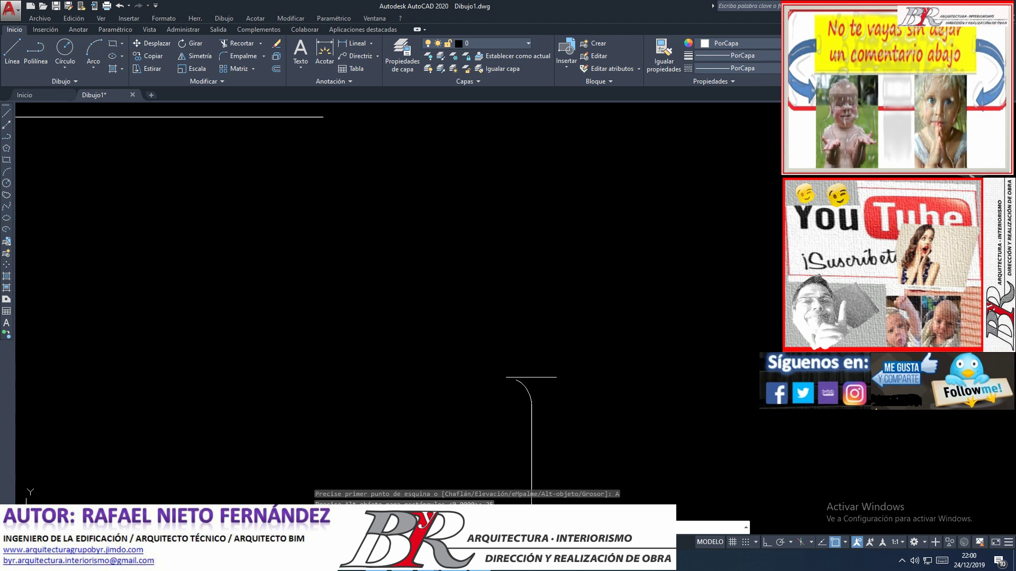
scroll(531, 378, up, 2)
scroll(530, 377, up, 1)
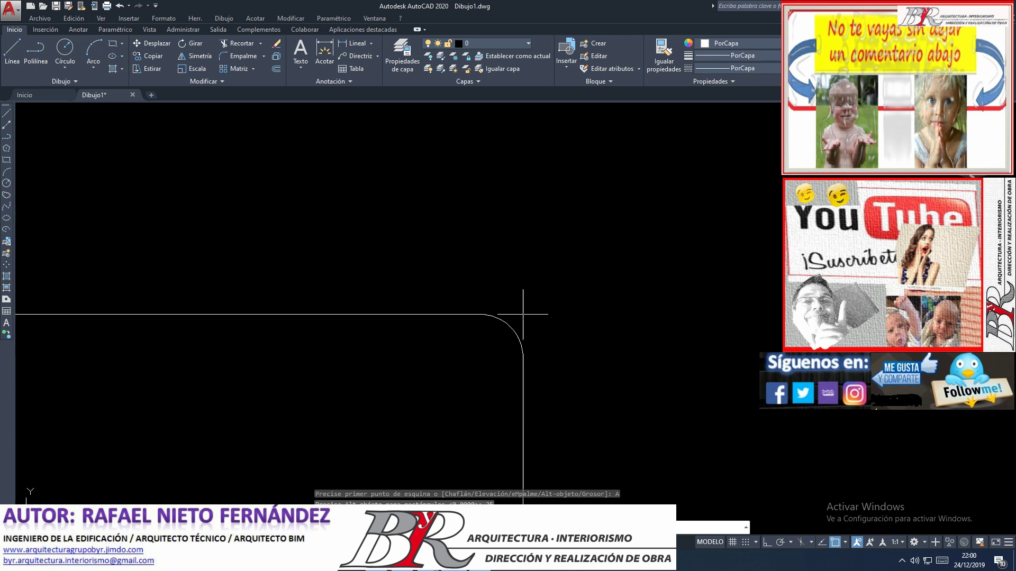
scroll(508, 339, up, 1)
scroll(494, 337, down, 1)
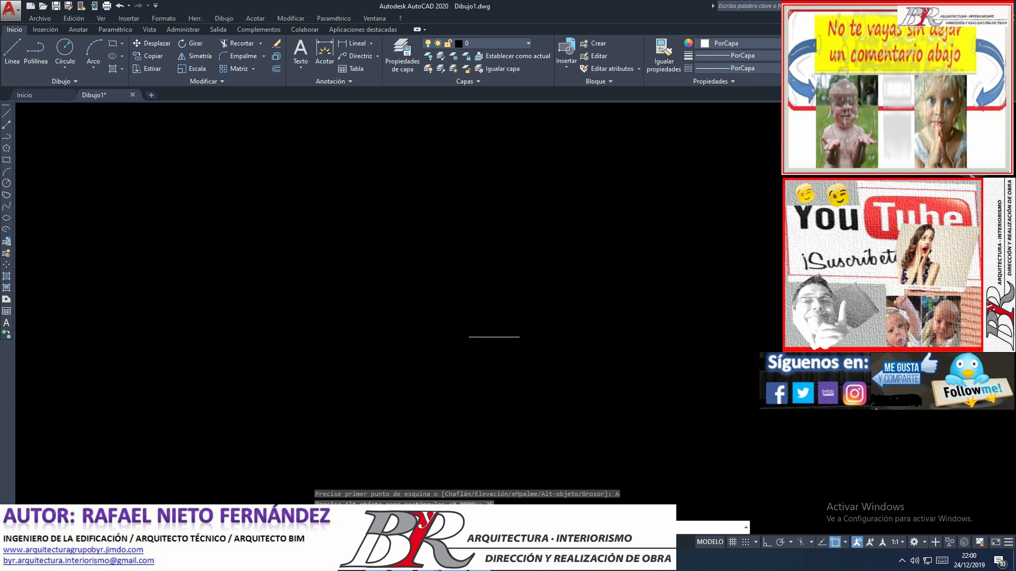
scroll(494, 337, down, 2)
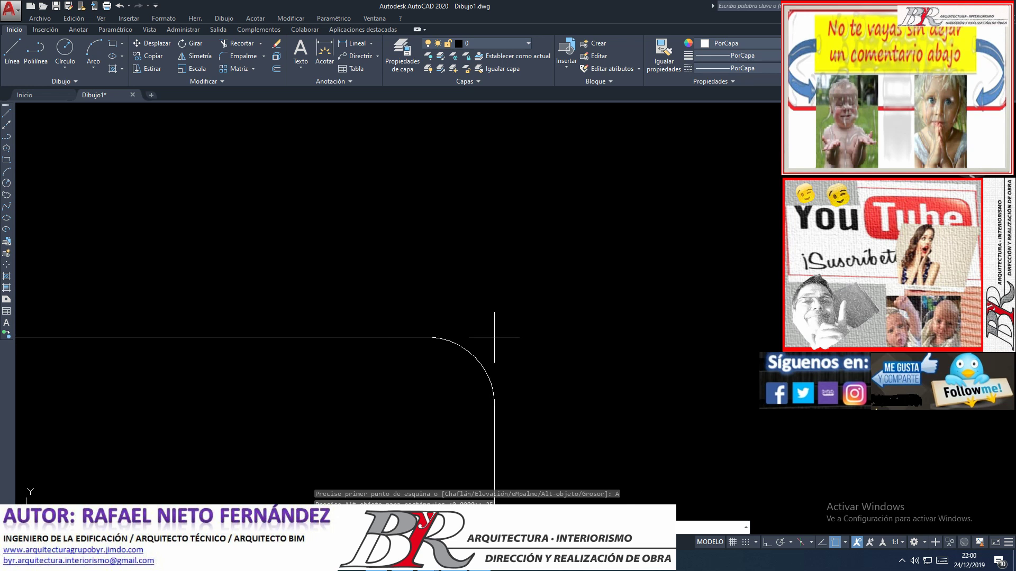
scroll(494, 337, down, 2)
middle_drag(494, 337, 494, 339)
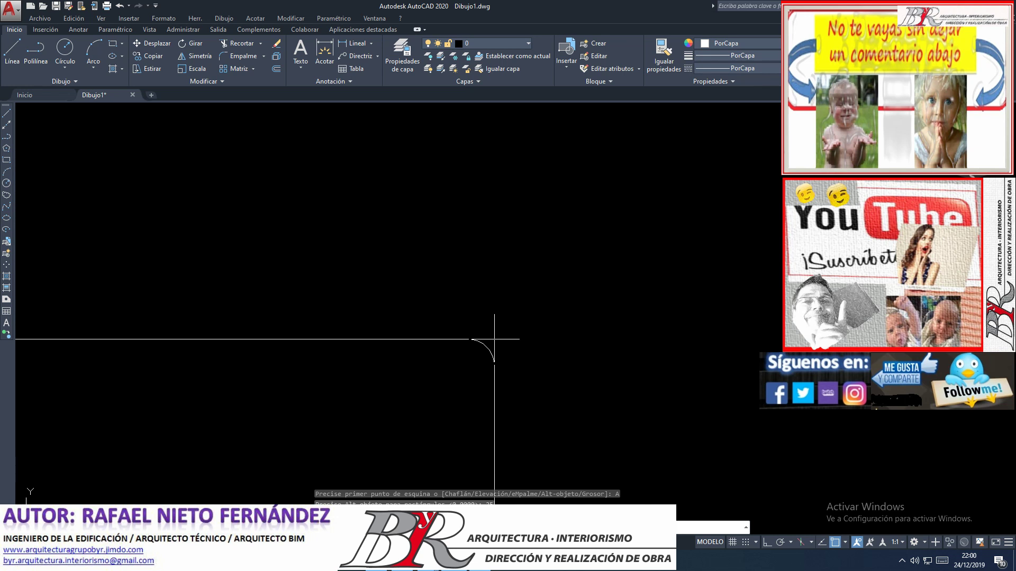
key(Return)
click(494, 340)
key(Escape)
scroll(495, 337, down, 5)
scroll(492, 336, up, 3)
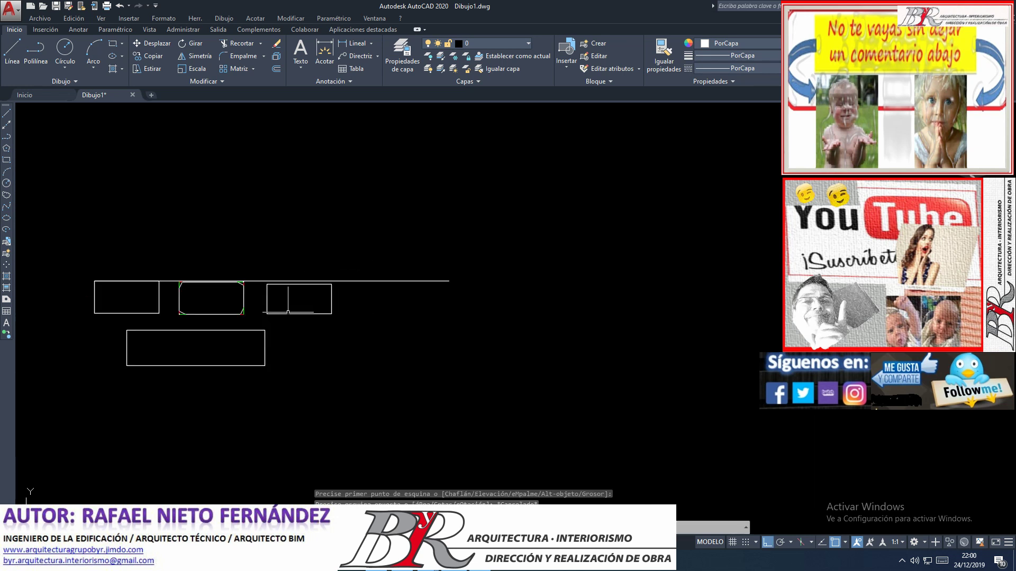
scroll(318, 302, up, 5)
scroll(387, 305, up, 2)
scroll(404, 355, up, 2)
scroll(403, 378, down, 2)
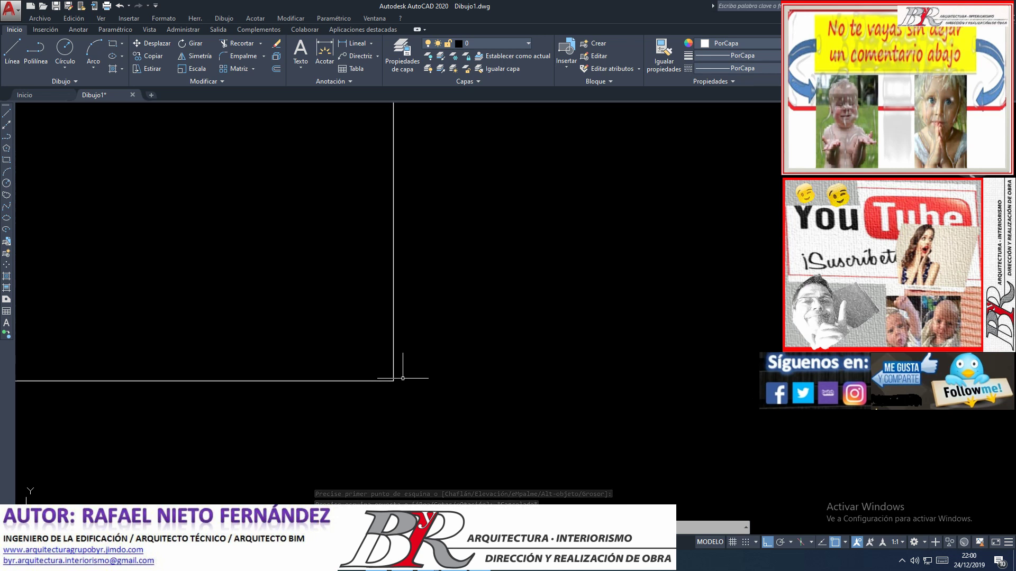
scroll(404, 377, down, 4)
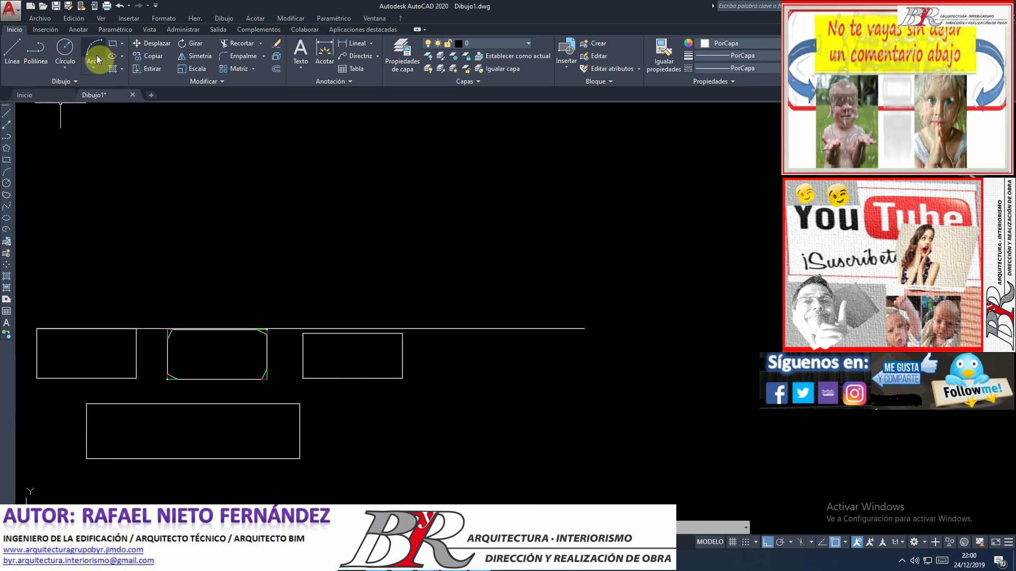
click(114, 50)
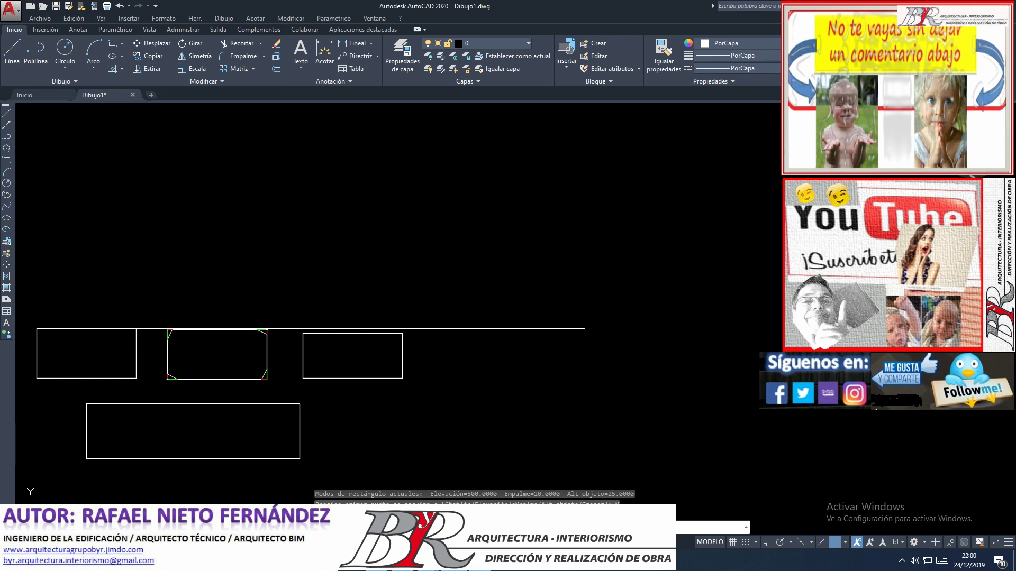
Step: Reset the fillet radius to 0 and draw a large rectangle right of the others
key(Return)
text(0)
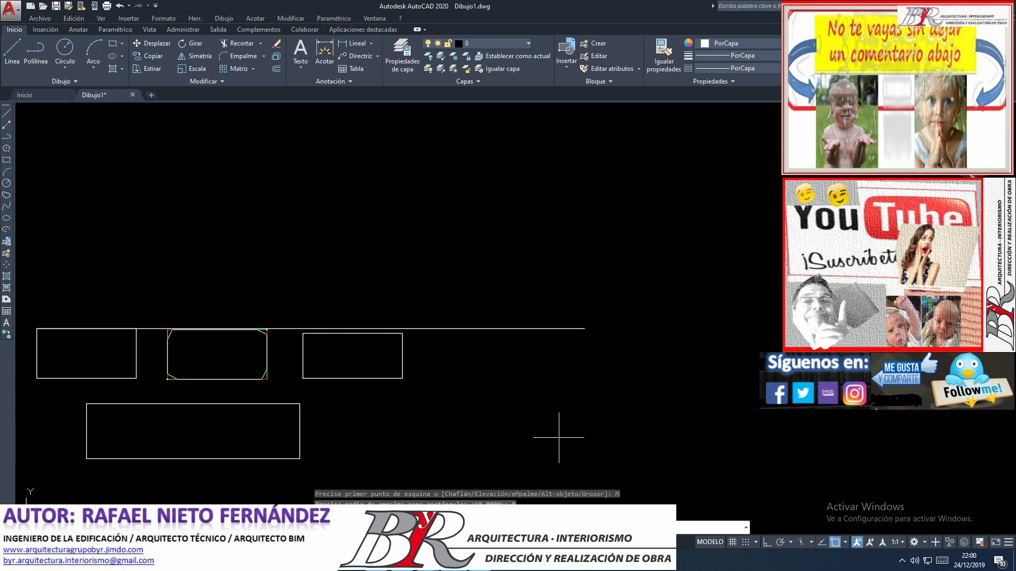
key(Return)
click(522, 449)
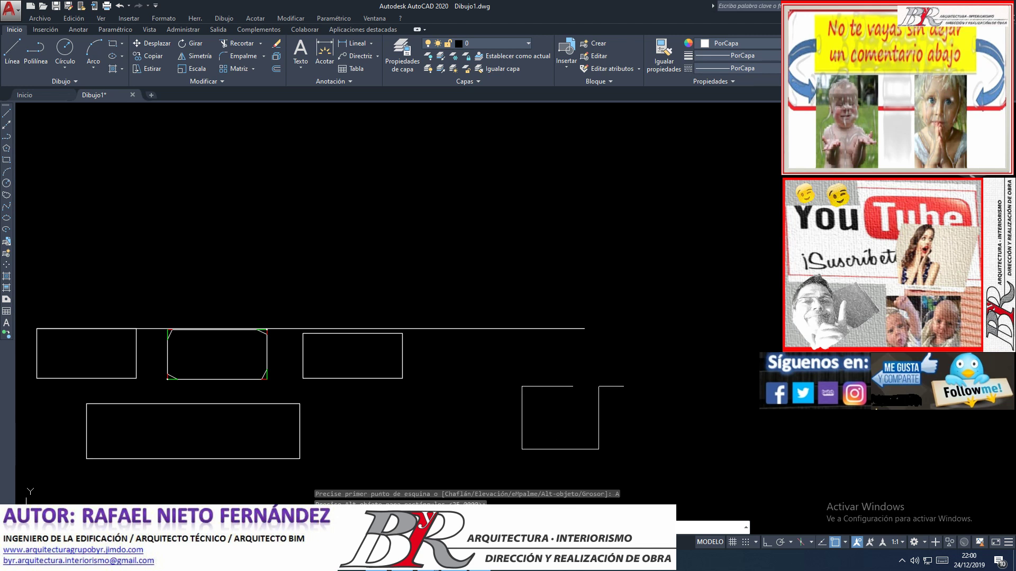
click(724, 294)
scroll(450, 248, down, 6)
scroll(538, 258, up, 4)
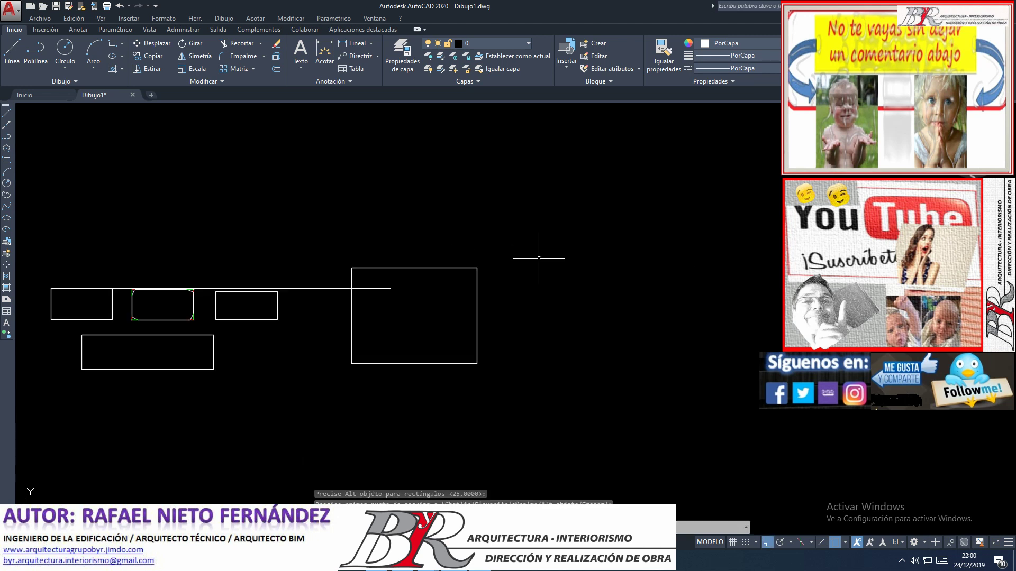
scroll(385, 284, up, 4)
scroll(384, 284, down, 2)
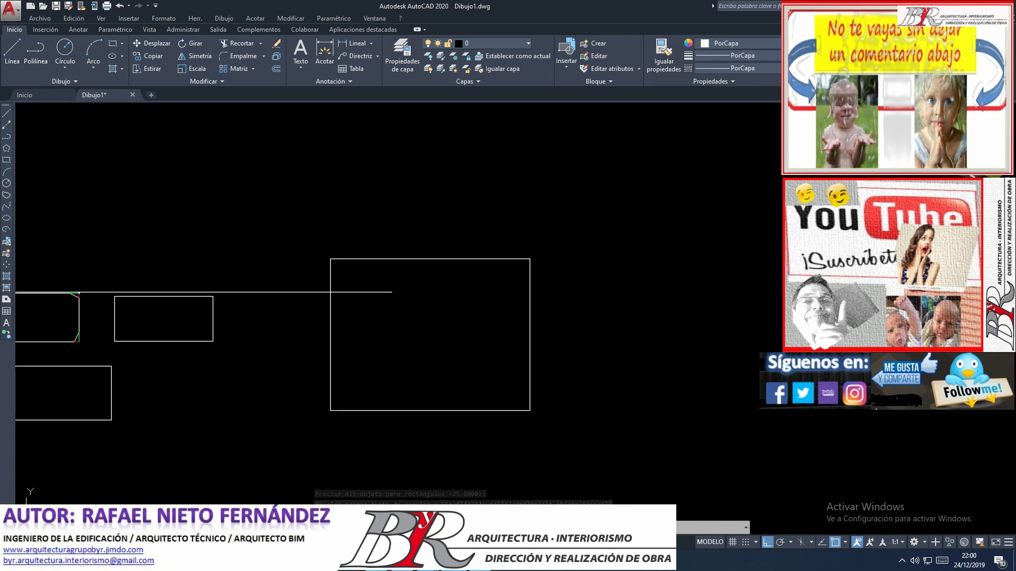
Step: Show the boxes in SE isometric view and measure the large box's vertical edge as 25
click(979, 153)
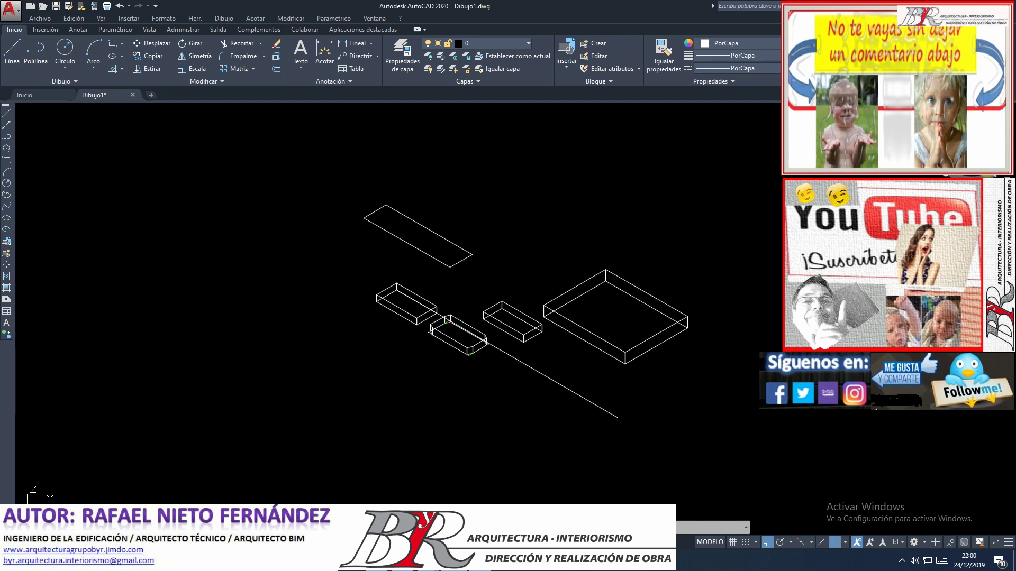
scroll(670, 305, up, 2)
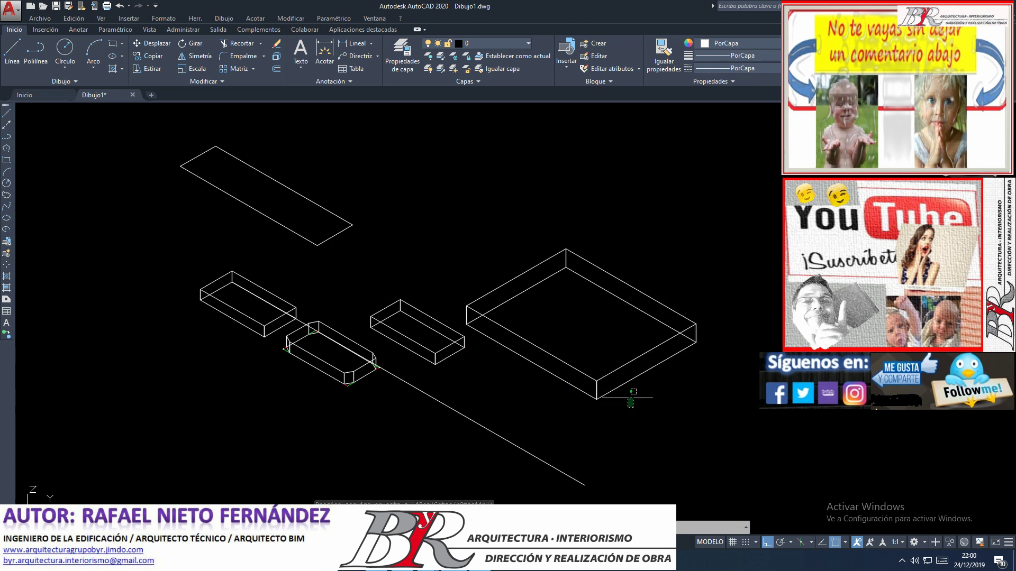
click(623, 281)
scroll(623, 280, up, 2)
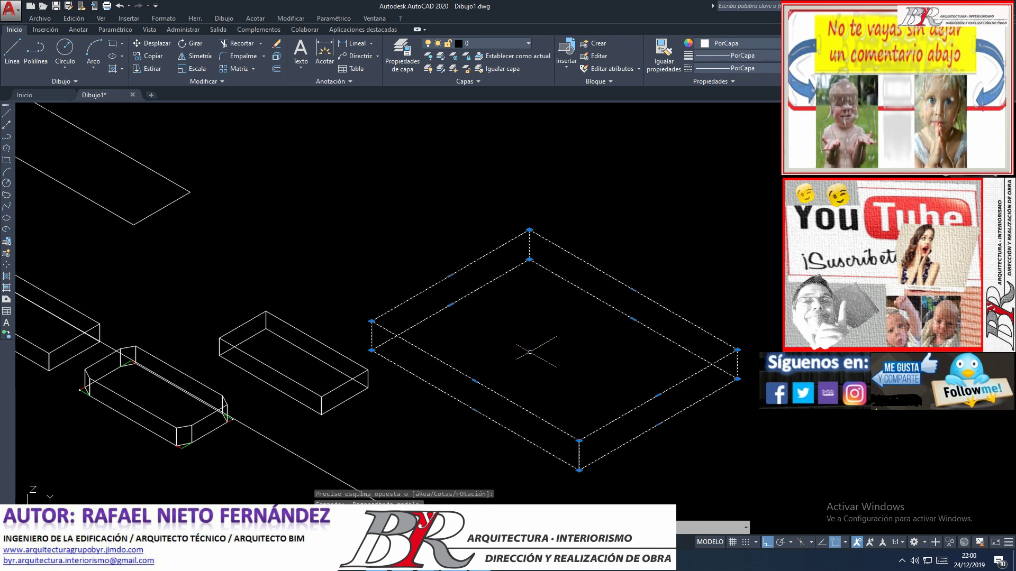
scroll(585, 470, up, 6)
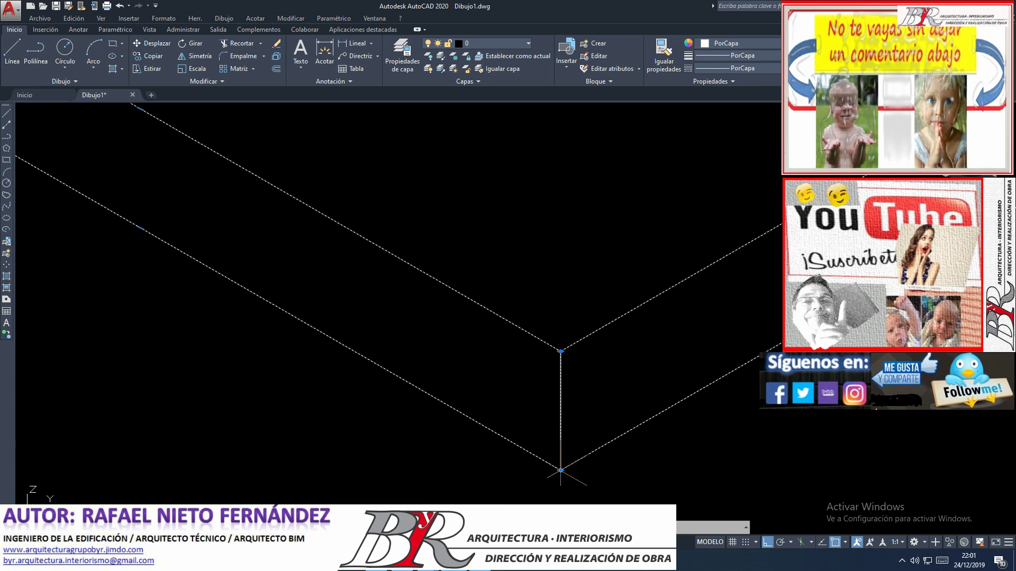
key(Escape)
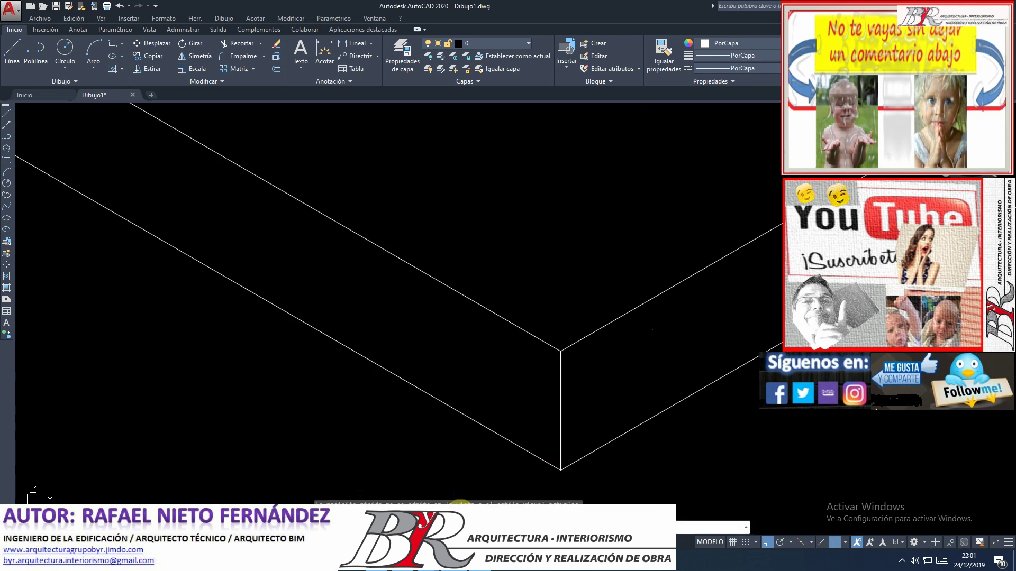
click(561, 470)
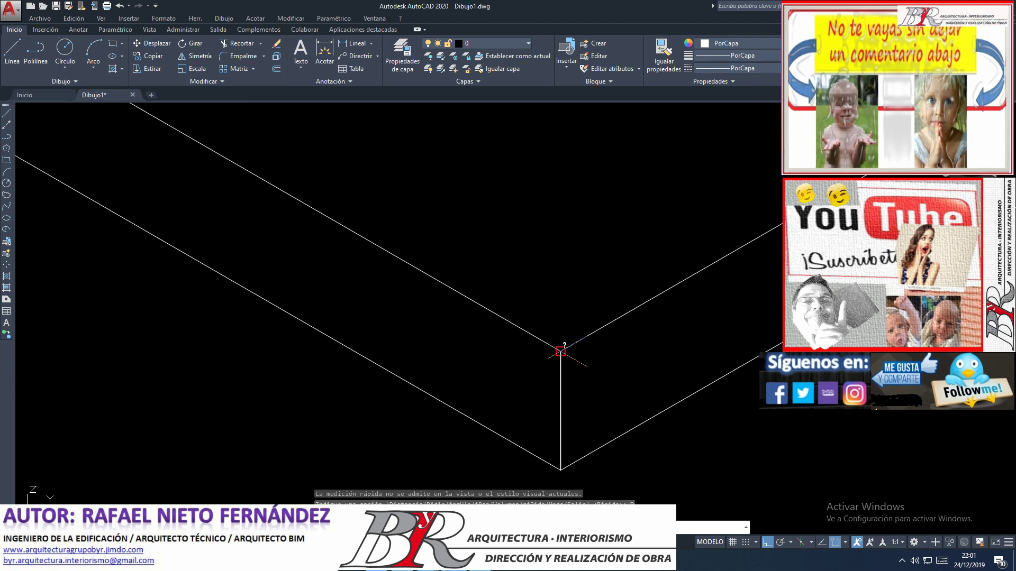
click(561, 351)
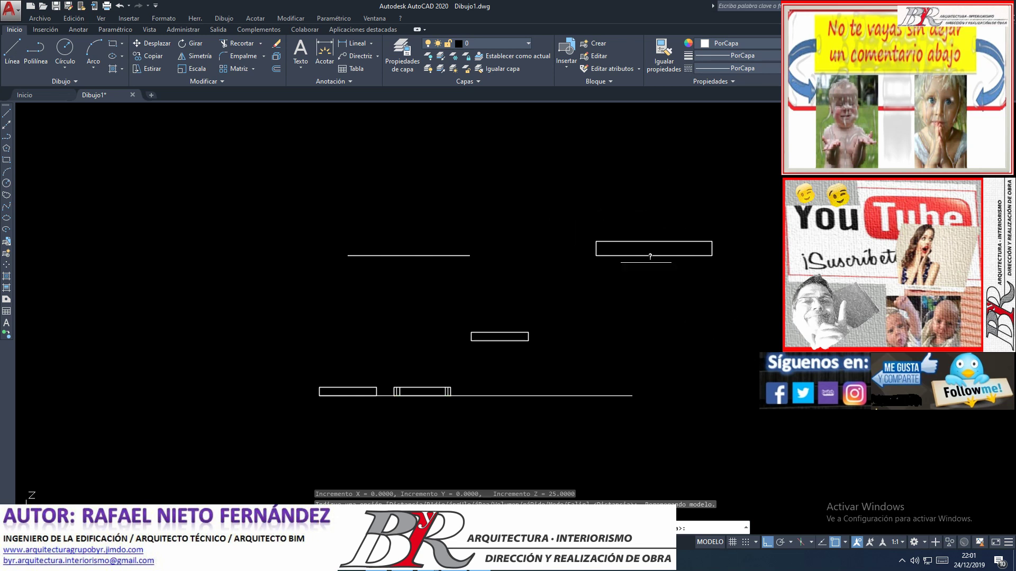
Step: Measure the vertical distance to the upper rectangle's corner, then return to SE isometric view
scroll(607, 236, up, 5)
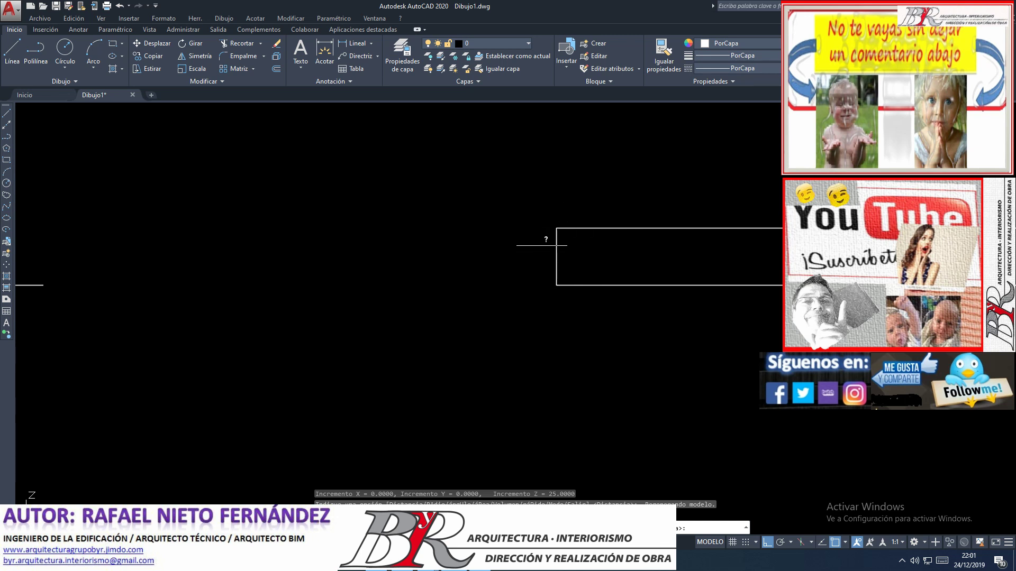
scroll(508, 273, down, 6)
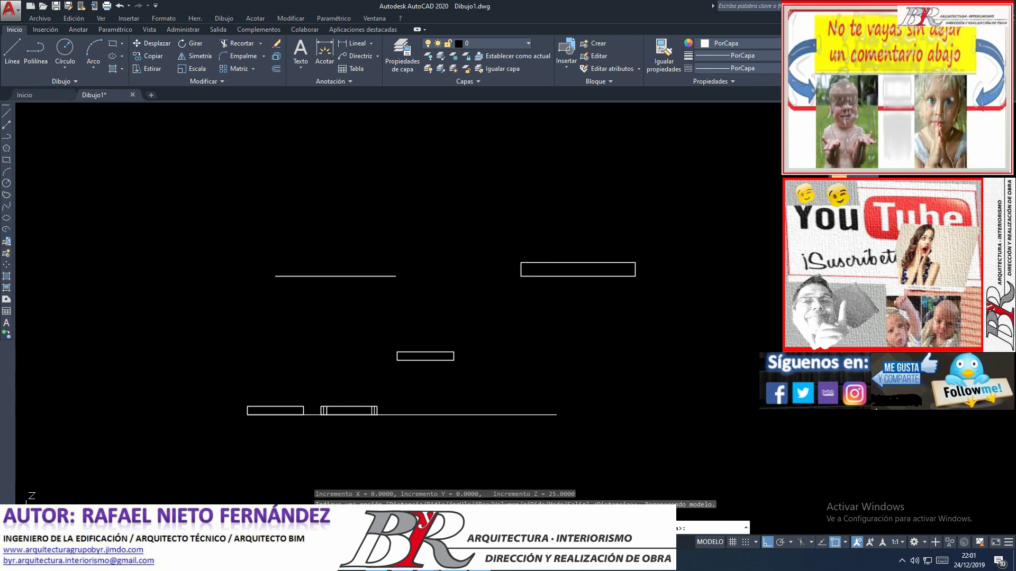
click(520, 276)
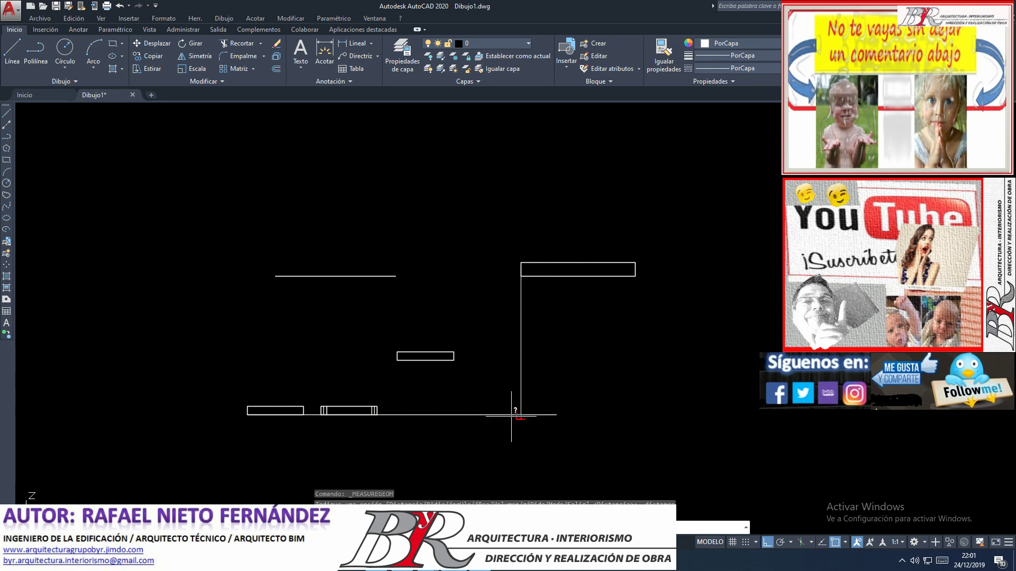
click(521, 415)
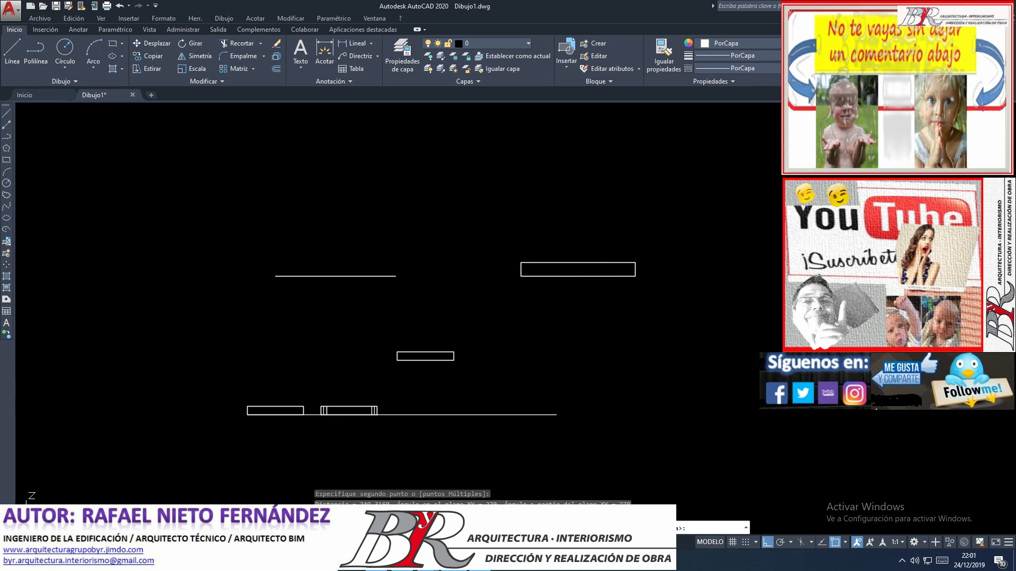
click(981, 154)
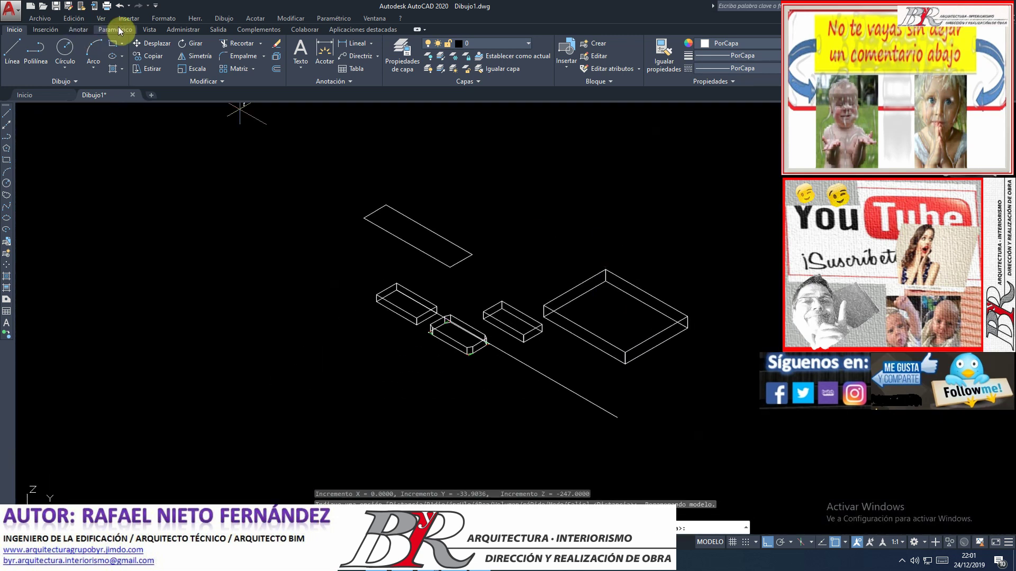
Step: Apply Conceptual shading, zoom around the shaded boxes, and switch back to the Top view
click(101, 19)
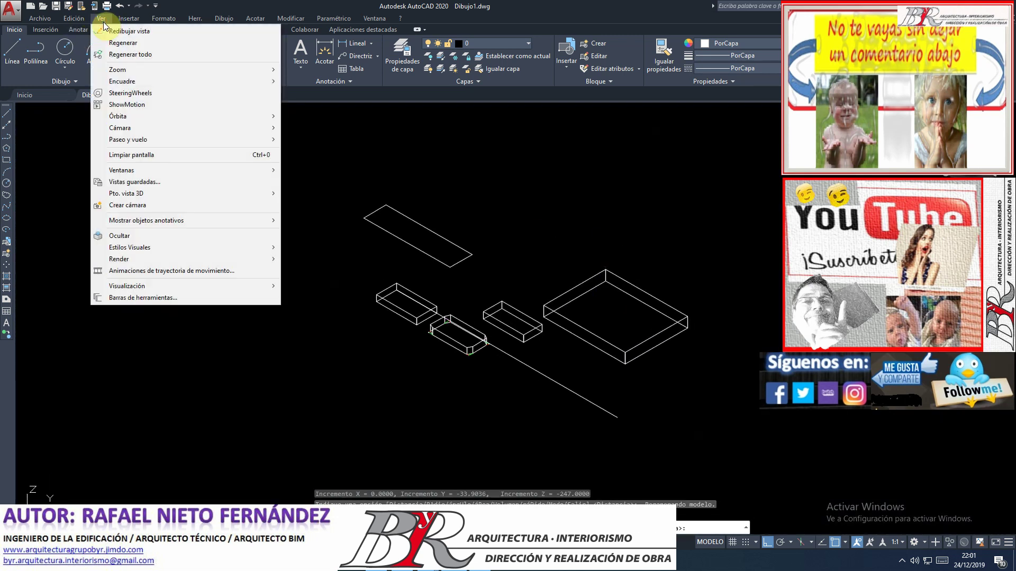
mouse_move(129, 246)
click(332, 294)
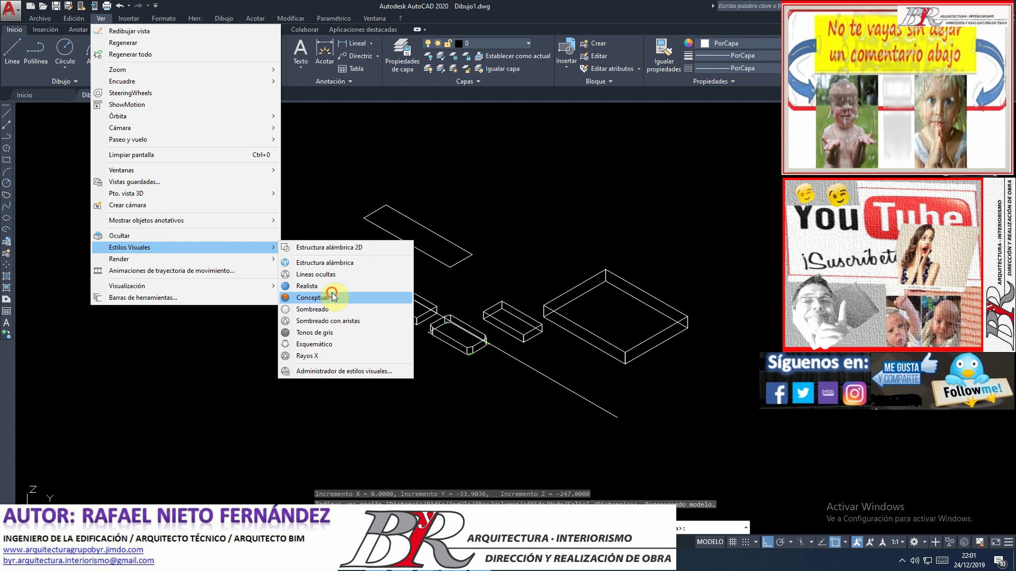
scroll(722, 340, up, 2)
scroll(371, 370, up, 2)
scroll(128, 254, up, 3)
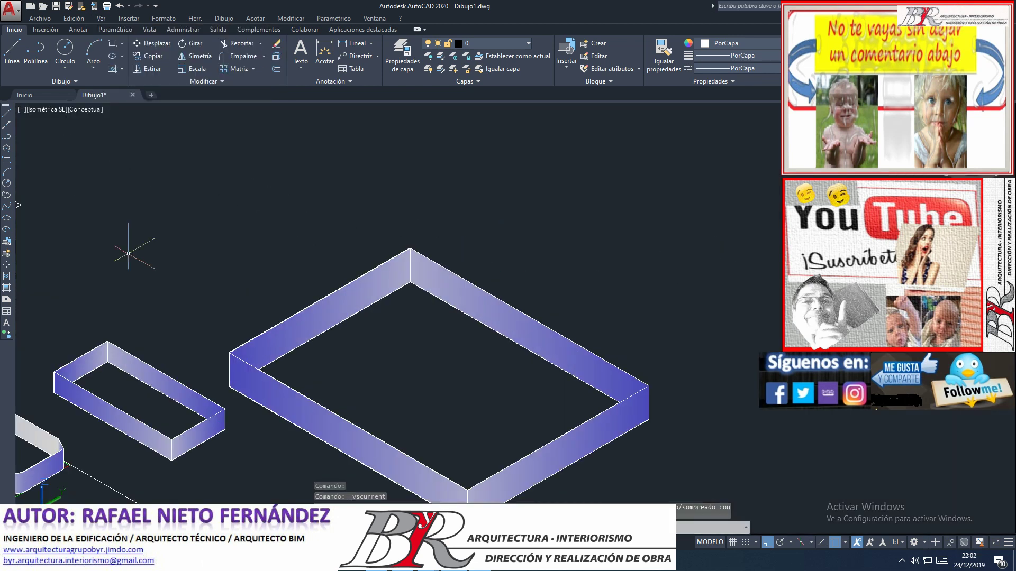
scroll(128, 254, down, 2)
scroll(297, 344, up, 2)
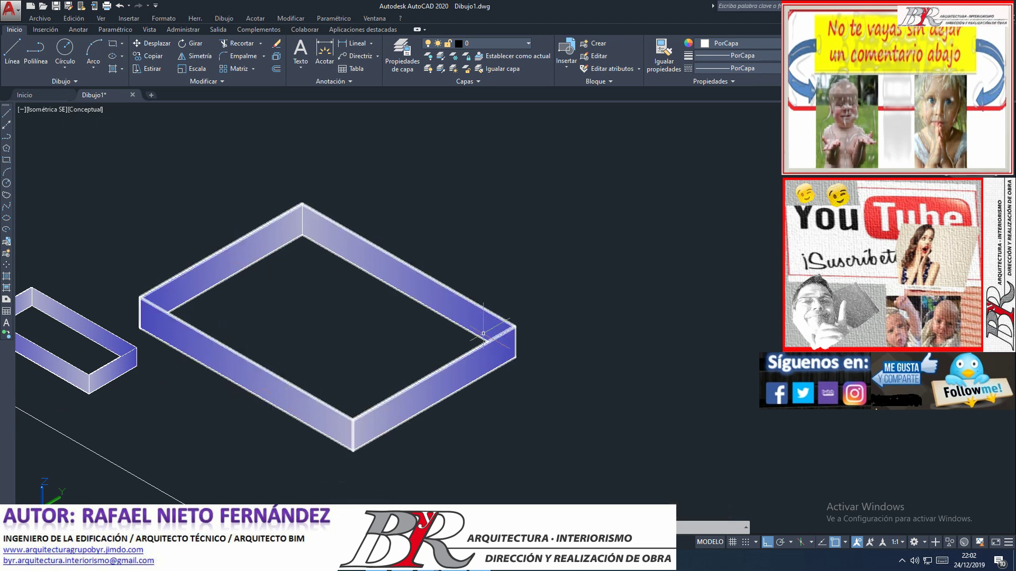
scroll(275, 243, up, 3)
scroll(278, 276, down, 2)
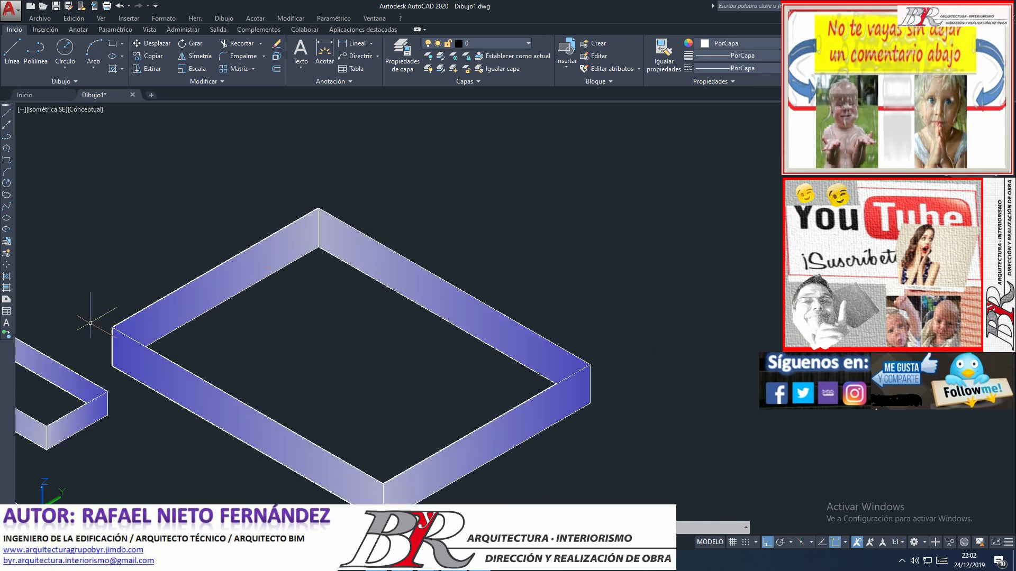
scroll(87, 333, up, 3)
scroll(129, 286, down, 2)
scroll(159, 307, down, 2)
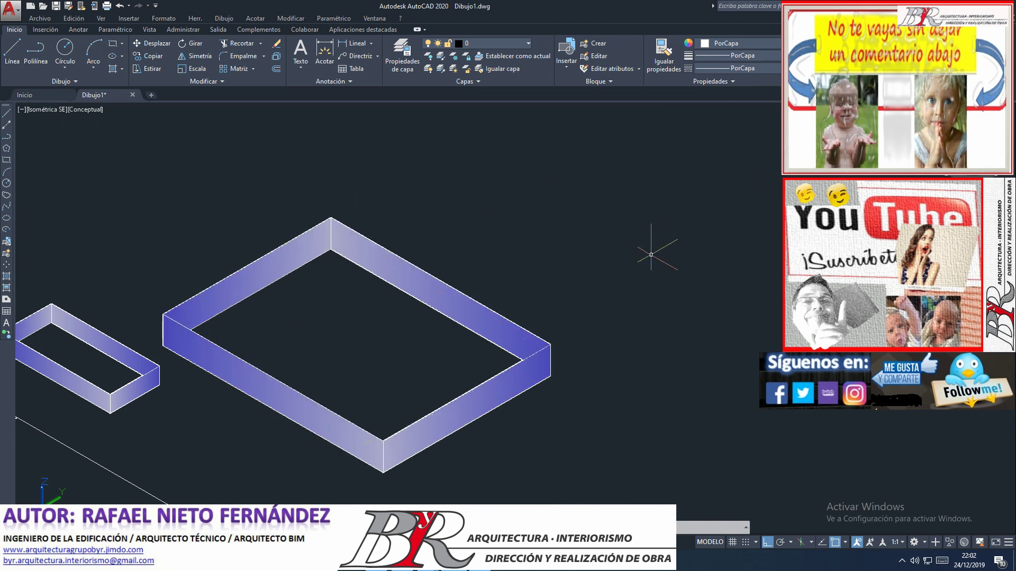
click(963, 143)
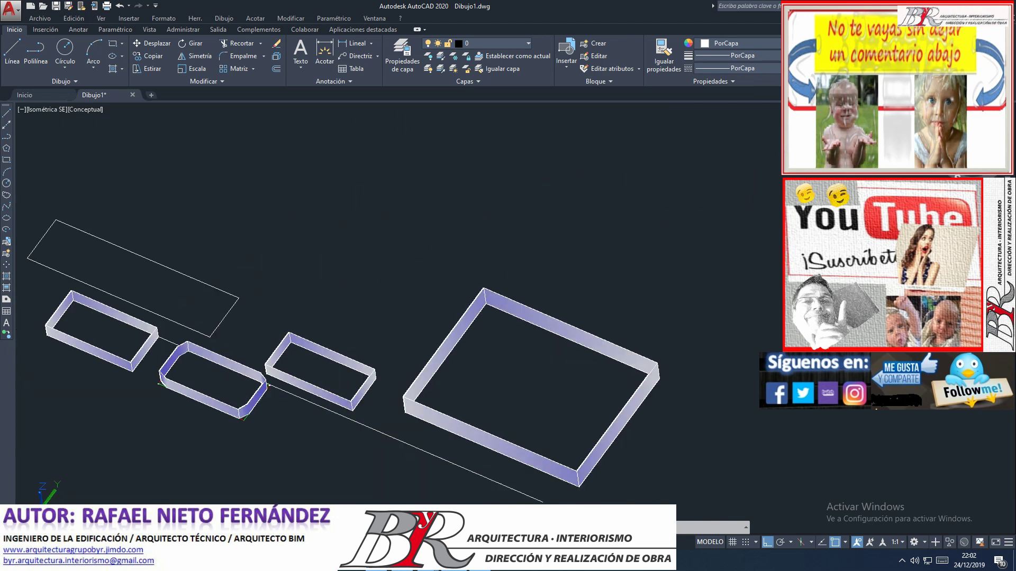
Step: Switch the visual style to 2D Wireframe and zoom to frame the rectangles
click(98, 19)
click(199, 252)
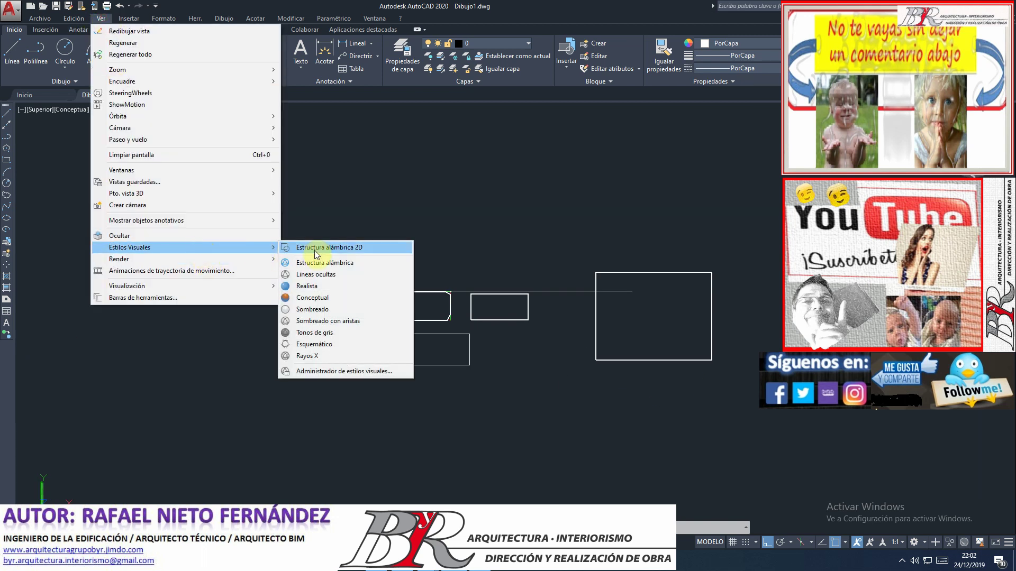
click(341, 248)
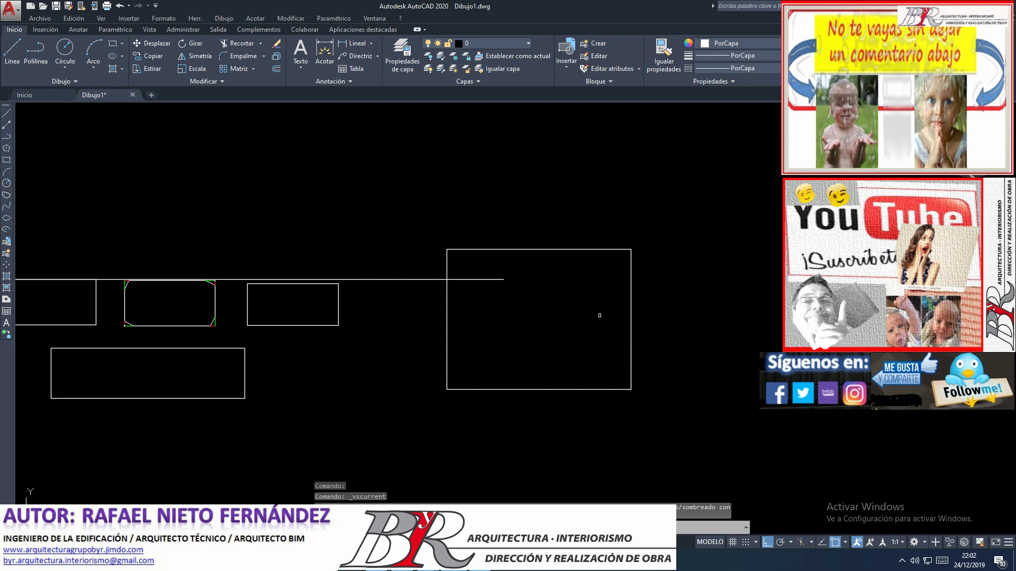
click(515, 291)
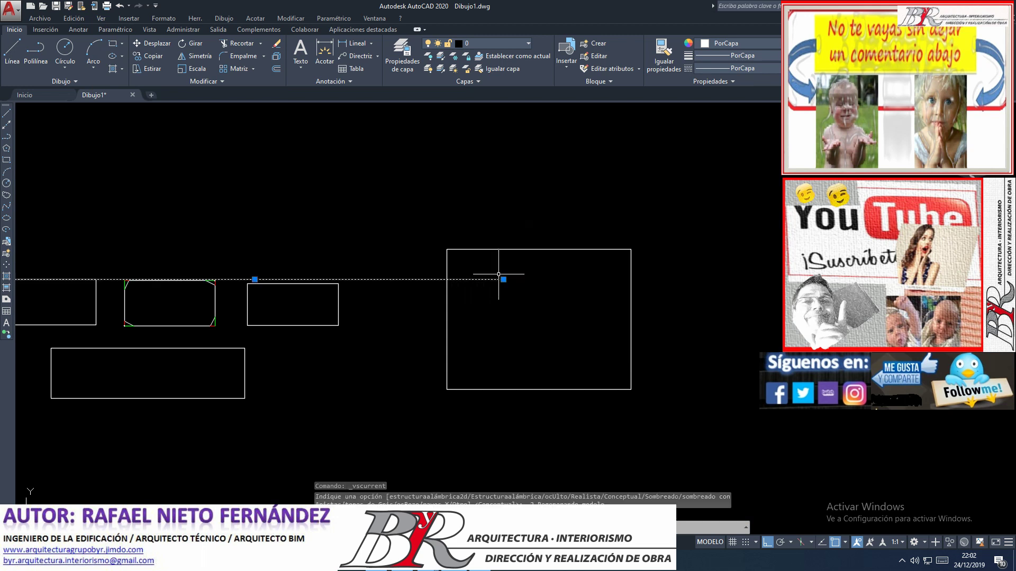
scroll(503, 274, down, 4)
scroll(635, 276, up, 3)
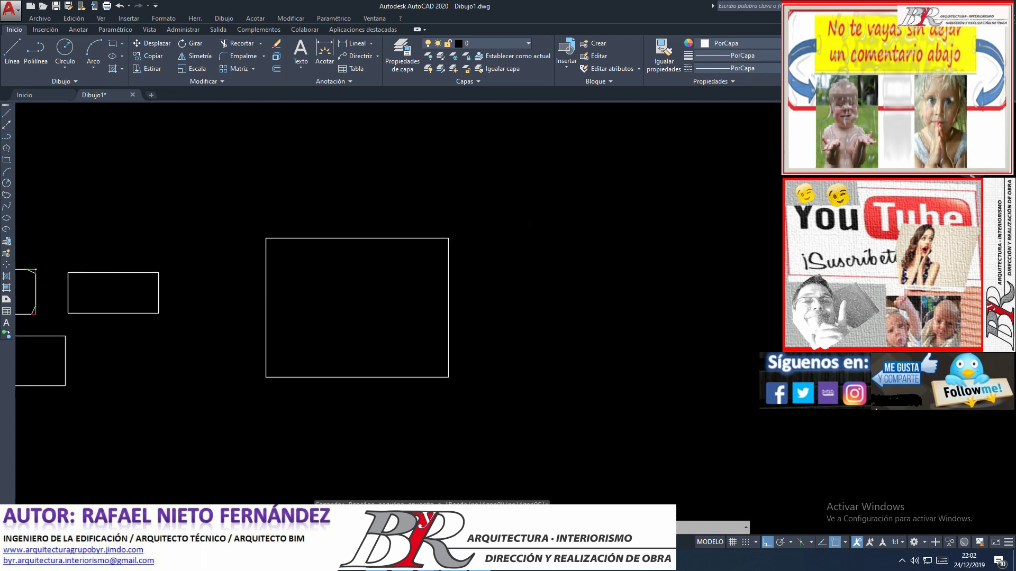
scroll(465, 275, up, 3)
scroll(453, 325, down, 4)
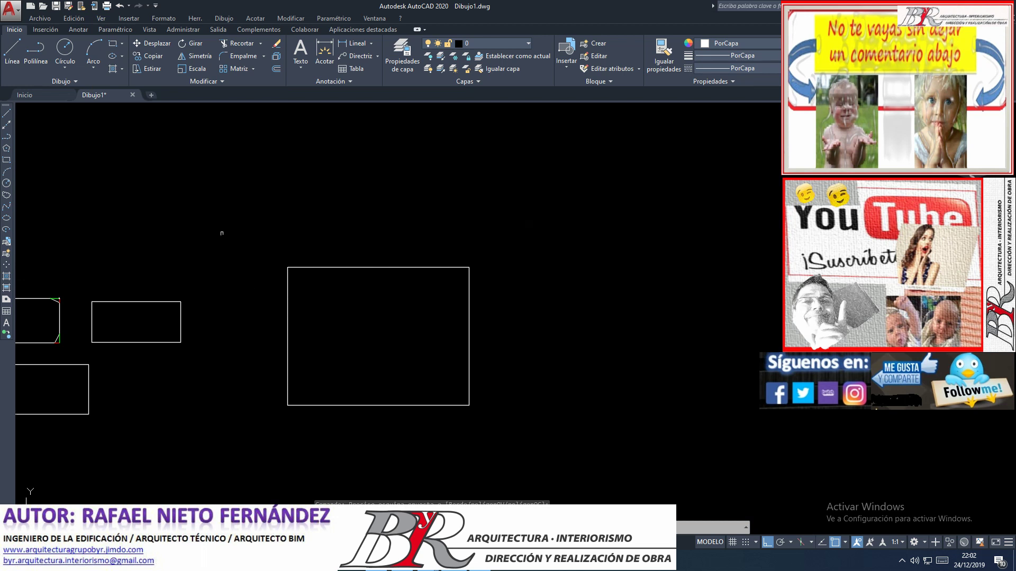
Step: Reopen the visual styles list and reapply 2D Wireframe after adjusting the zoom
click(100, 24)
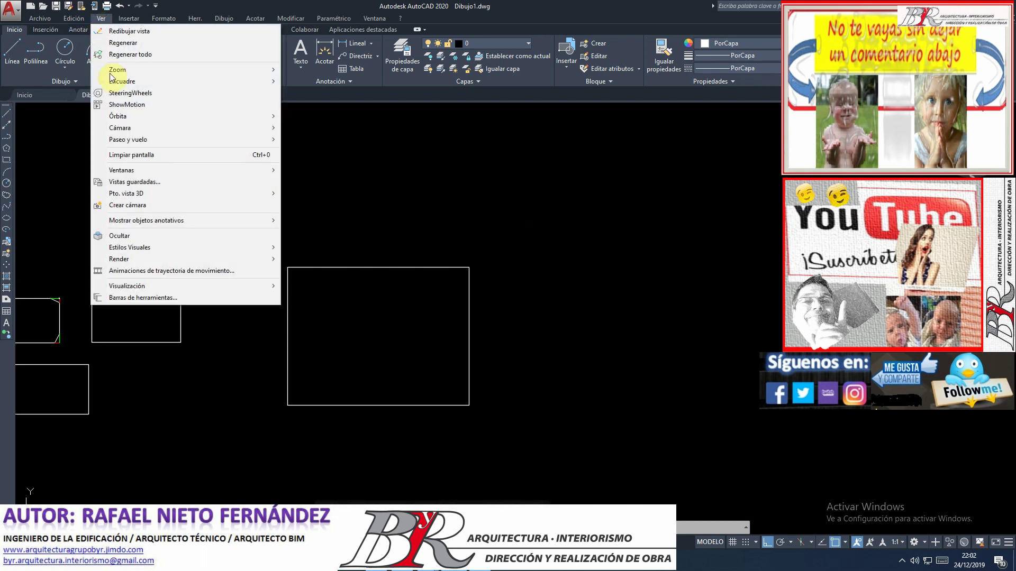
mouse_move(130, 248)
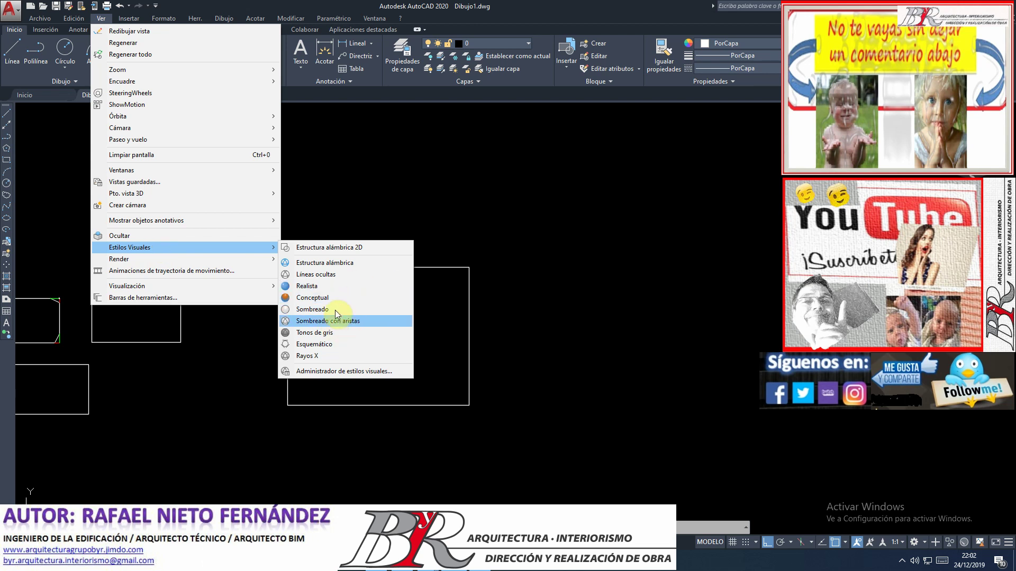
click(396, 223)
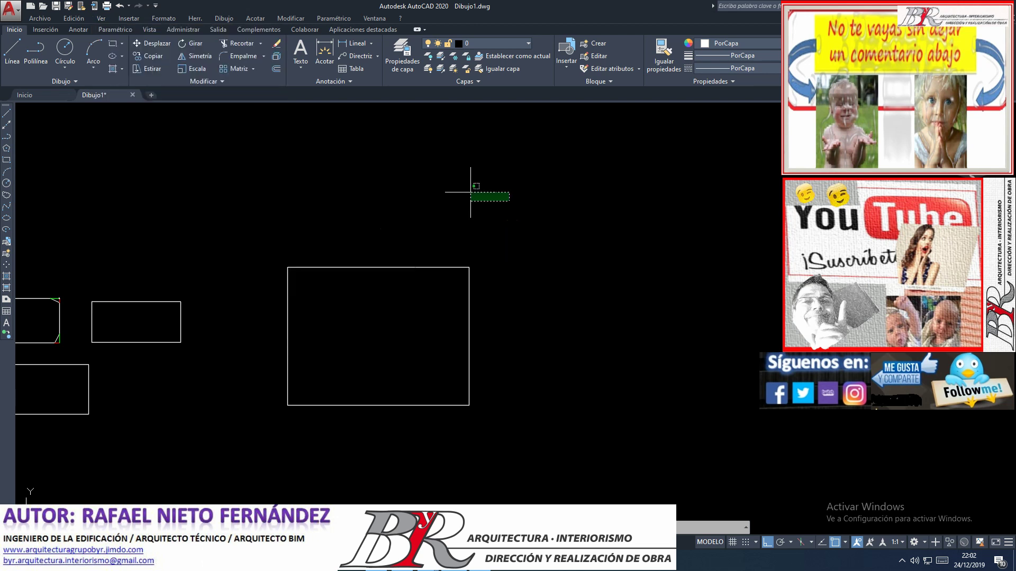
scroll(433, 226, down, 5)
scroll(369, 219, up, 4)
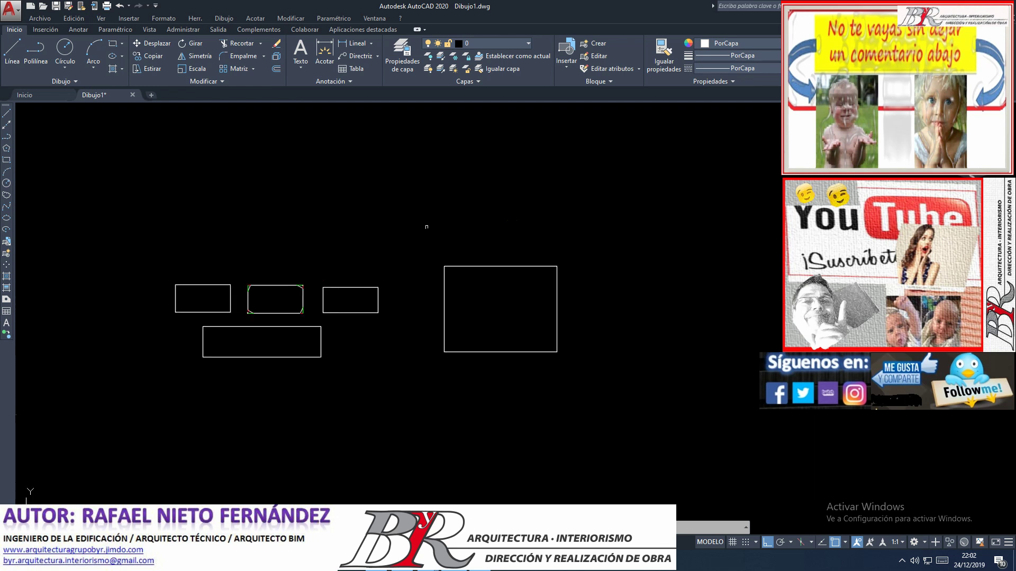
scroll(553, 270, up, 2)
scroll(472, 253, down, 4)
scroll(476, 260, up, 2)
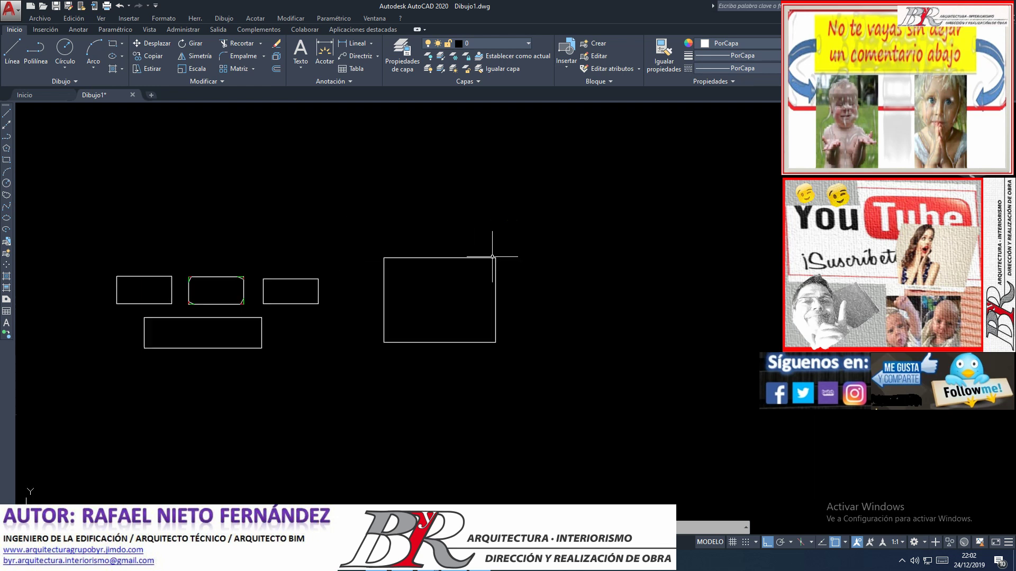
scroll(483, 257, up, 2)
scroll(483, 259, down, 2)
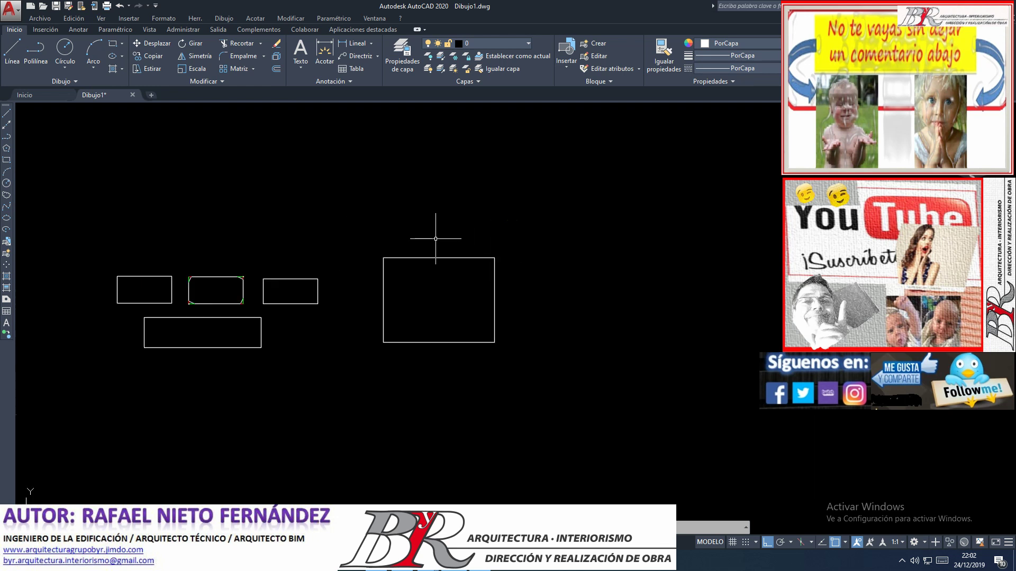
click(102, 19)
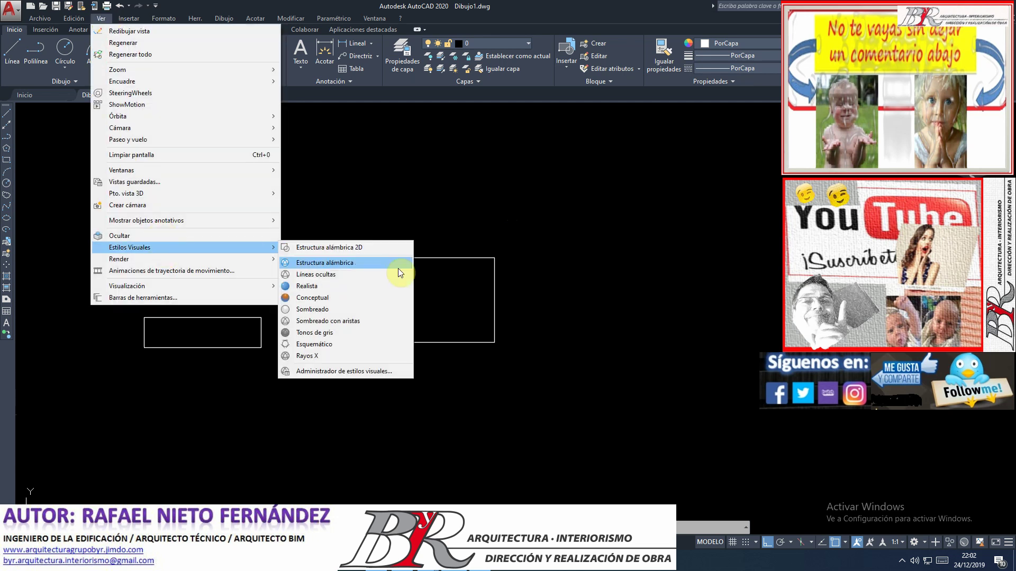
click(348, 247)
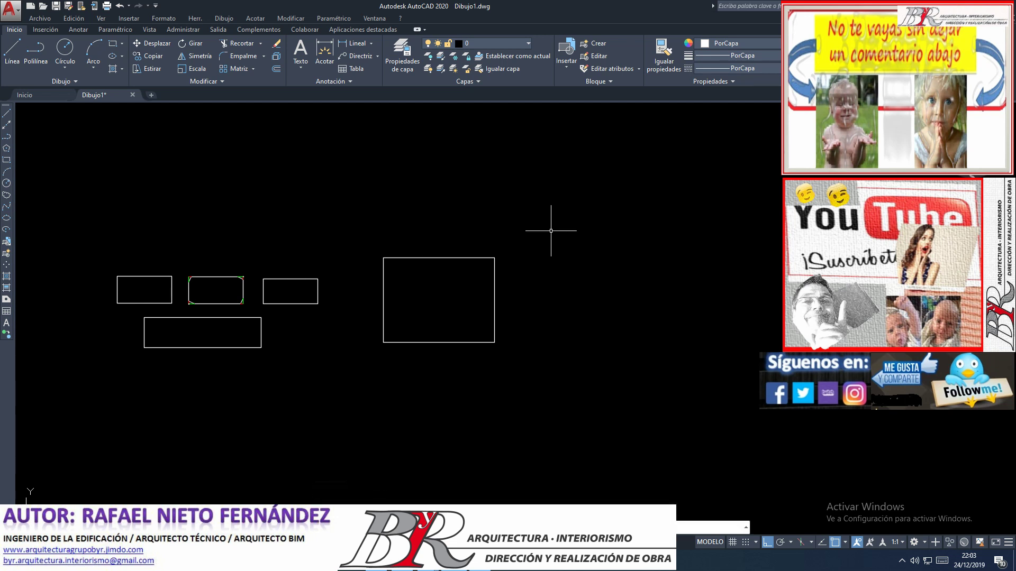
Step: Use ELEV to set default elevation 500 and thickness 25, then start a new rectangle
text(ELEV)
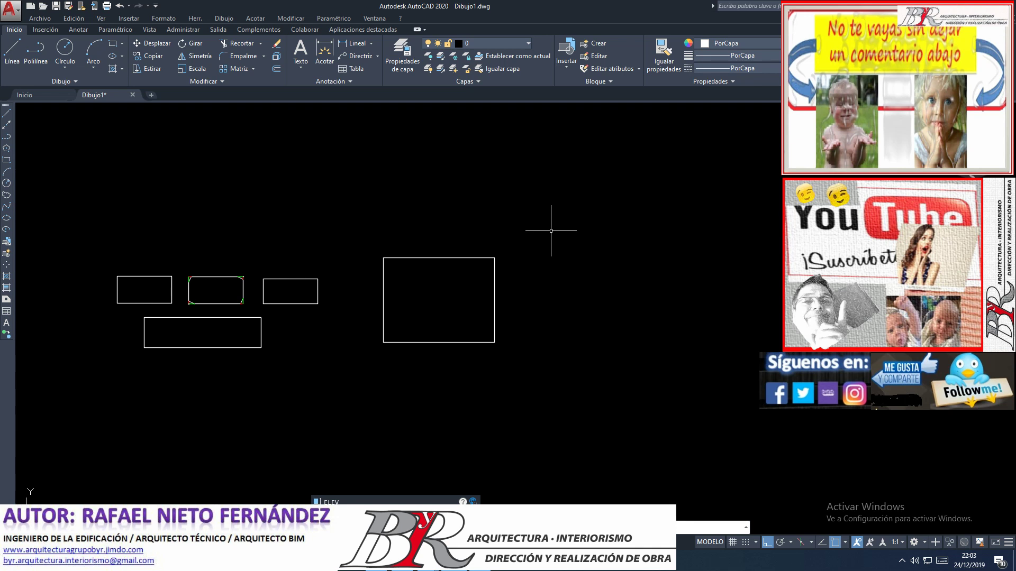
key(Return)
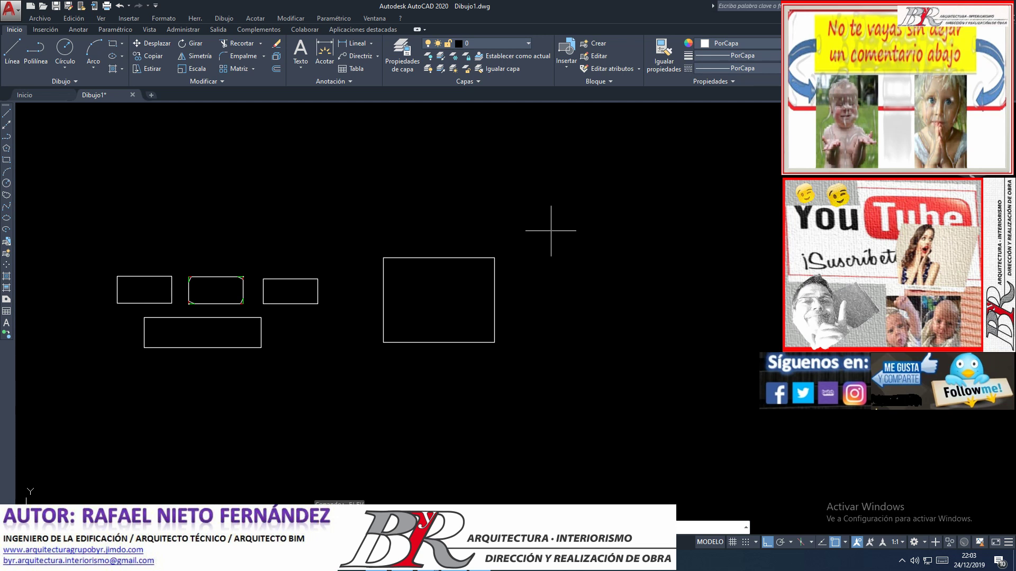
key(Return)
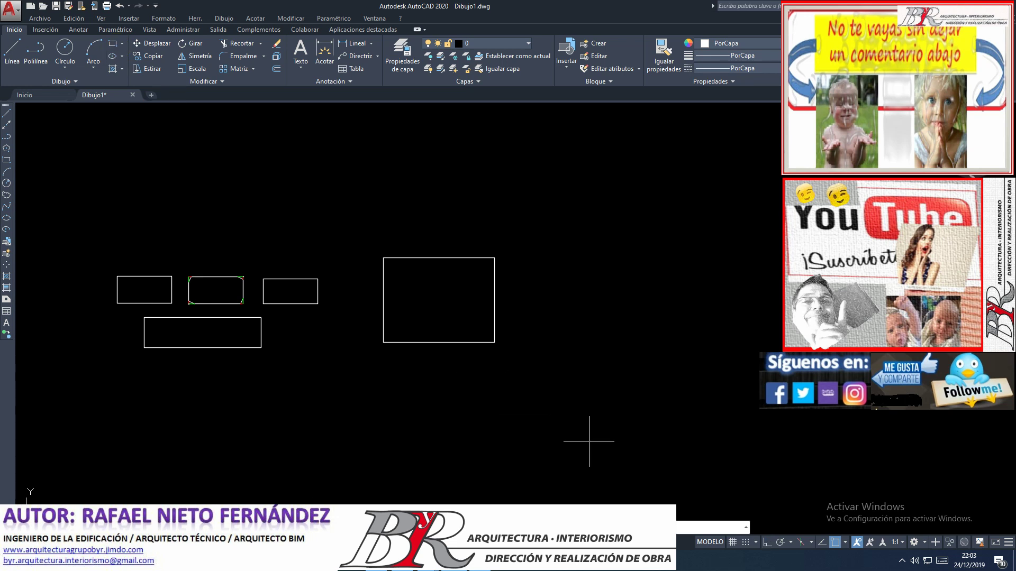
text(rec)
key(Return)
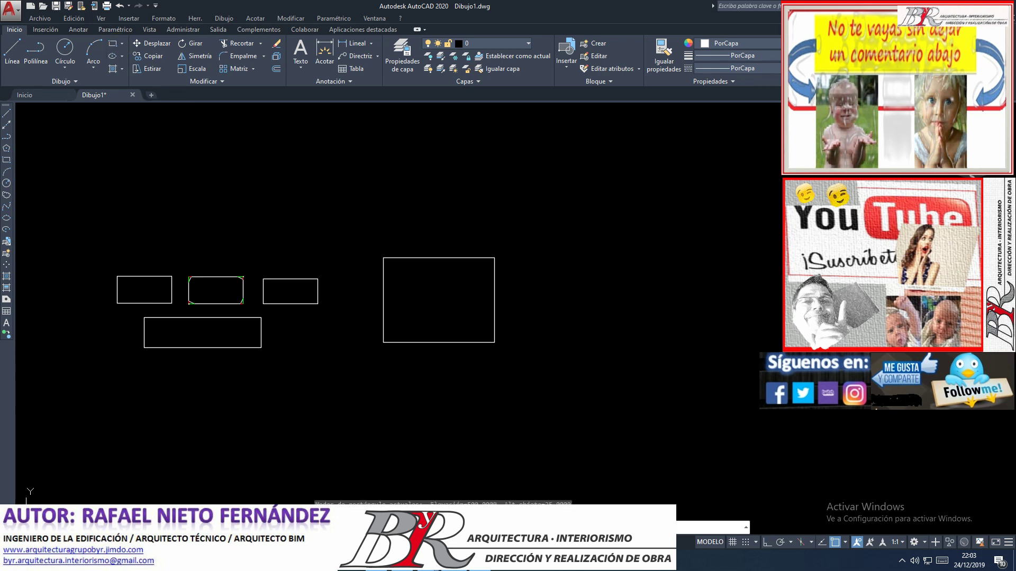
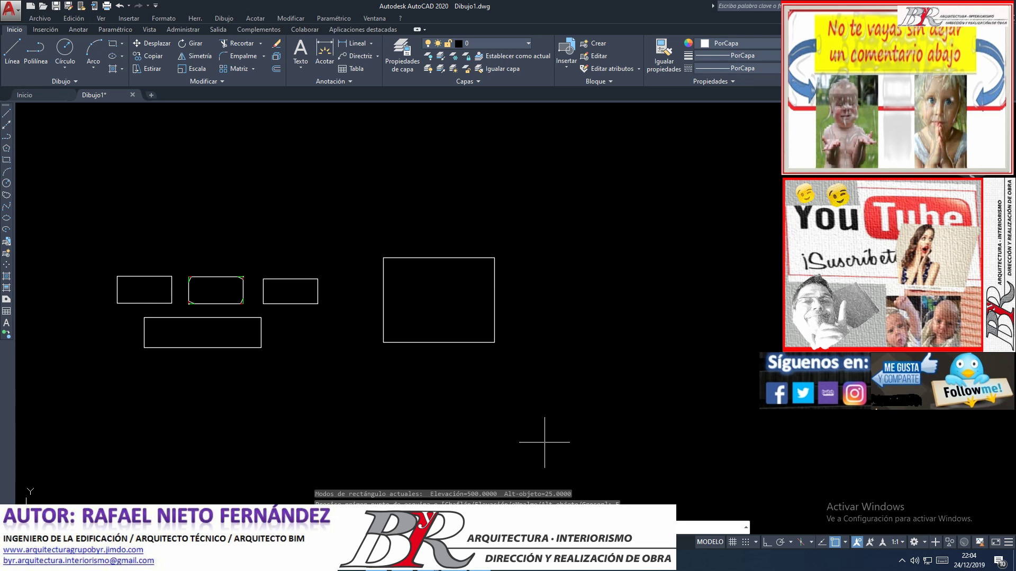
Step: Set the rectangle elevation to 0 and turn on Ortho
text(0)
key(Return)
key(F8)
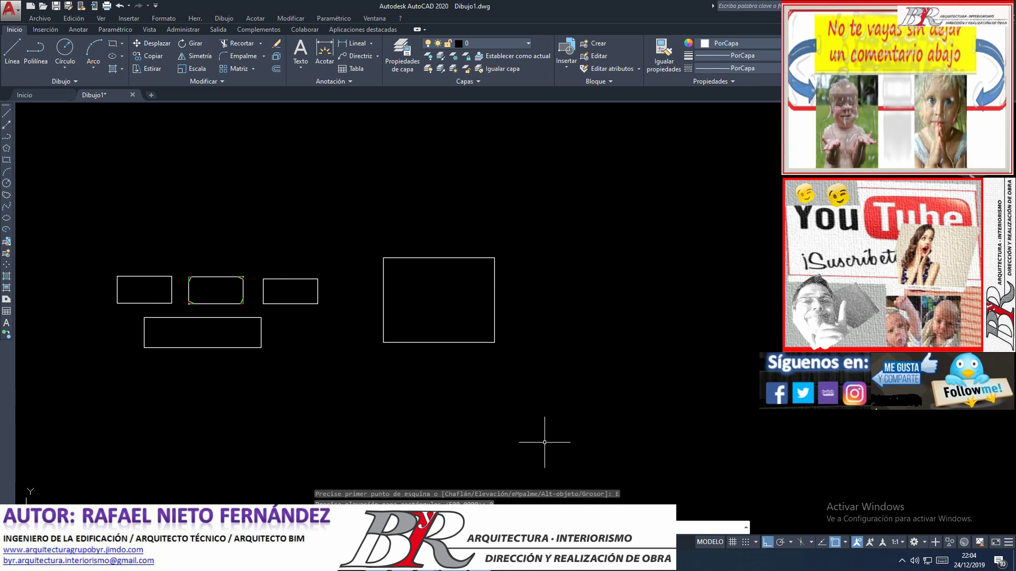
Step: Draw a long horizontal line beneath the shapes, then make 25 the default elevation with ELEV
click(13, 48)
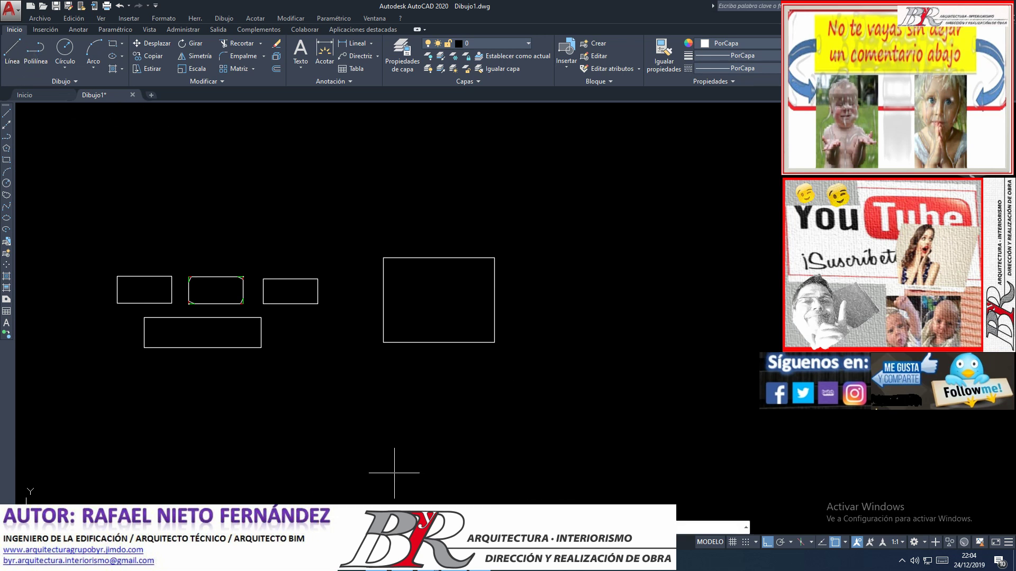
click(284, 426)
click(570, 431)
key(Return)
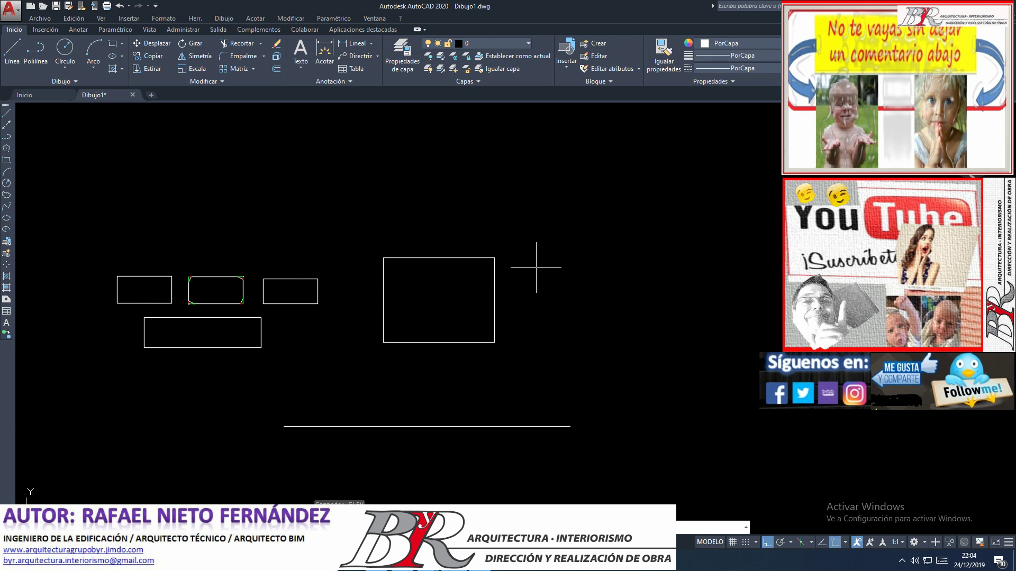
key(Return)
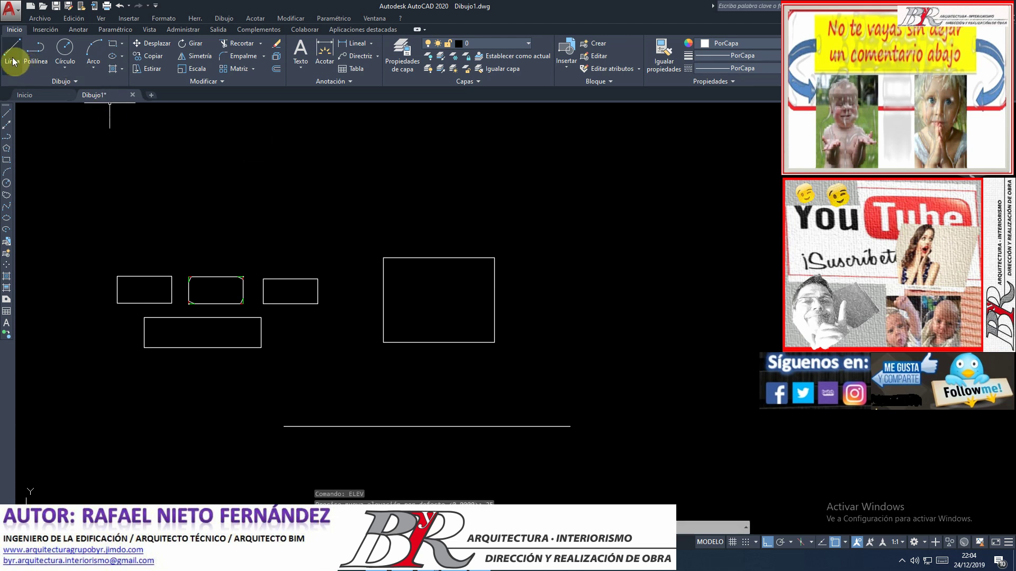
Step: With Ortho off, draw a diagonal line crossing the horizontal line in plan, then clear the selection
click(13, 62)
click(370, 460)
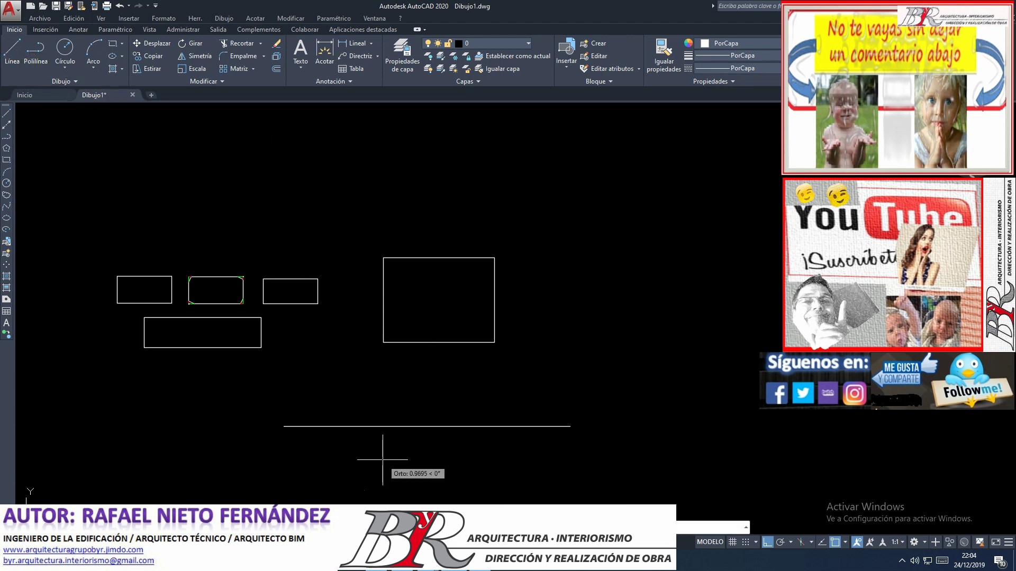
key(F8)
click(602, 337)
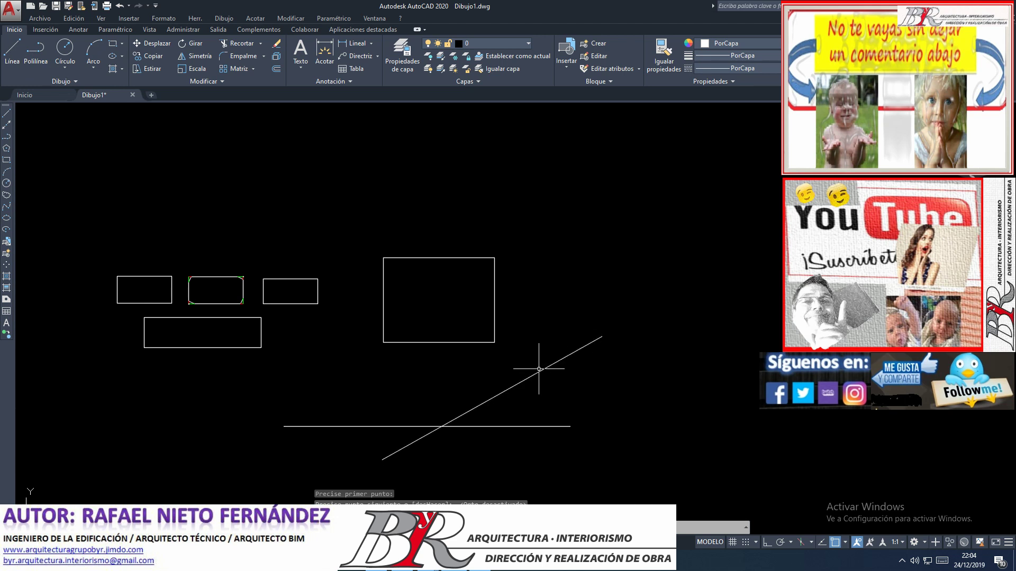
key(Escape)
click(501, 426)
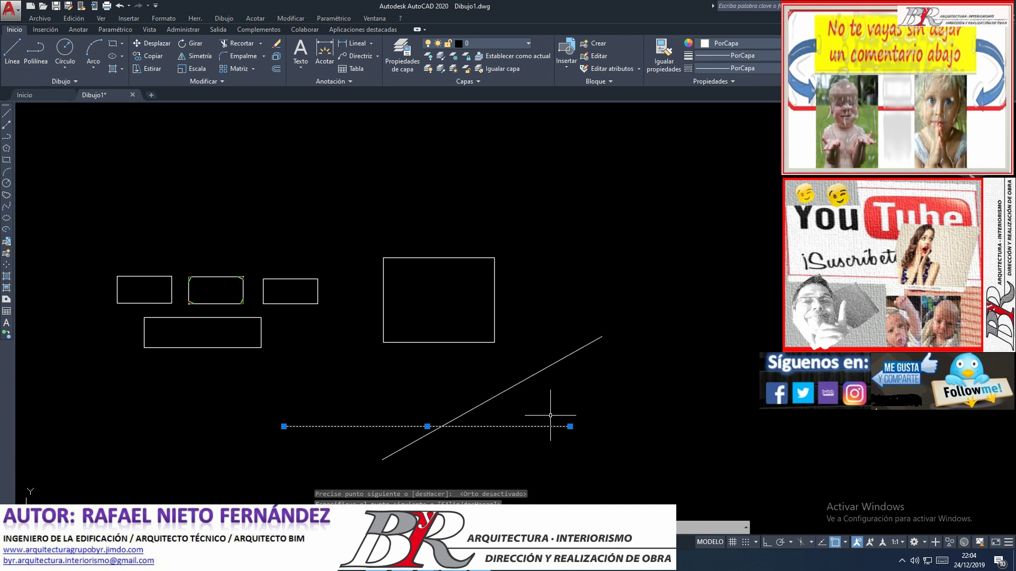
key(Escape)
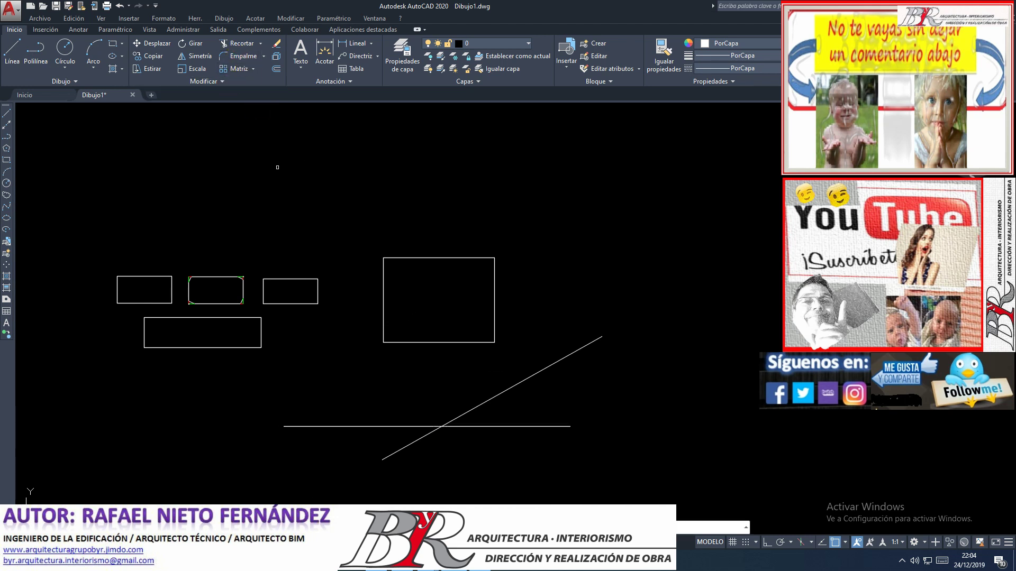
Step: Try to fillet the horizontal and diagonal lines; AutoCAD reports 'Las líneas no son coplanares'
click(385, 426)
key(Escape)
click(483, 403)
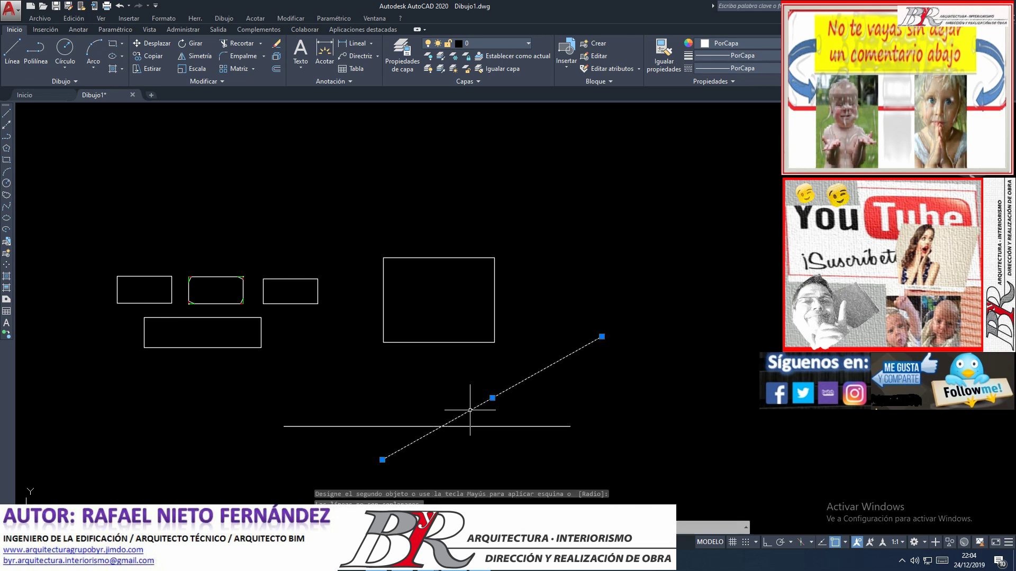
key(Return)
click(449, 426)
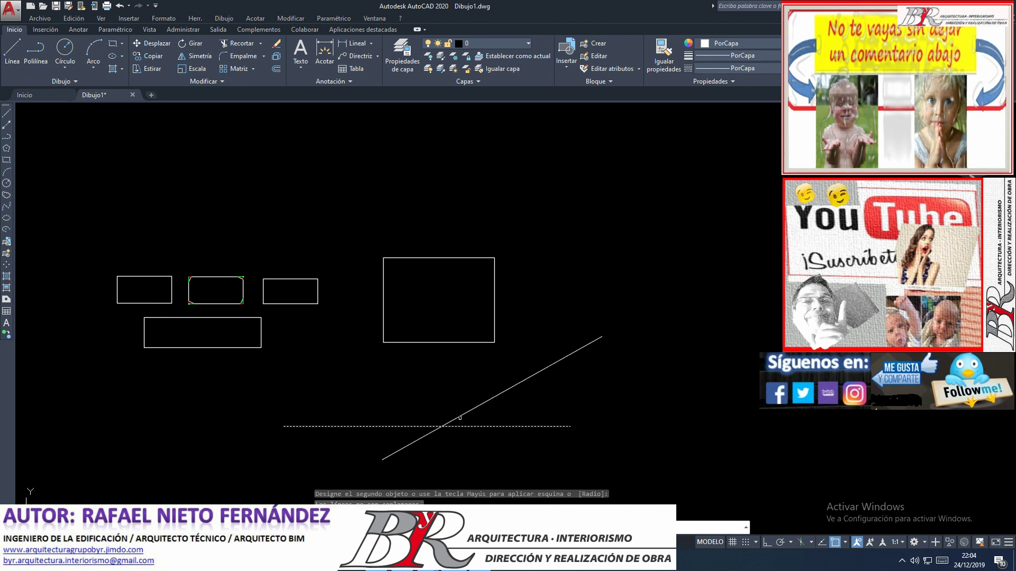
click(439, 426)
click(464, 415)
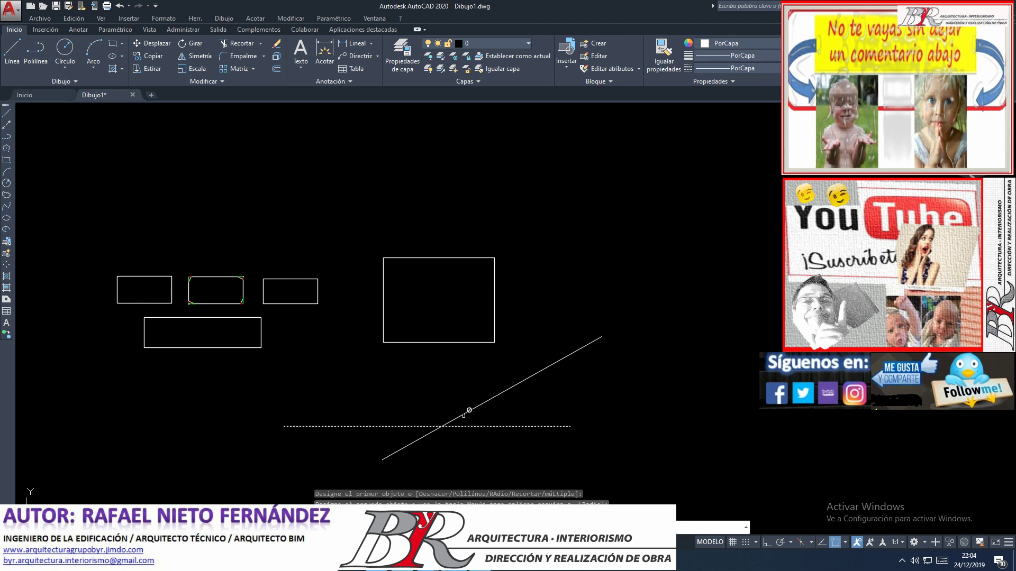
Step: Switch to an isometric 3D view using the ViewCube corner
scroll(464, 415, up, 4)
scroll(453, 424, down, 2)
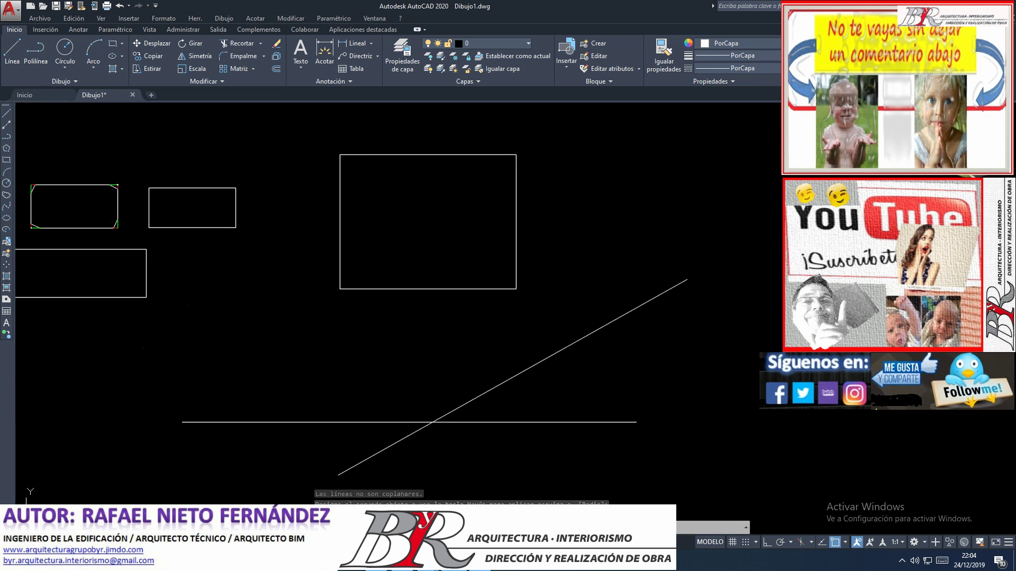
click(963, 151)
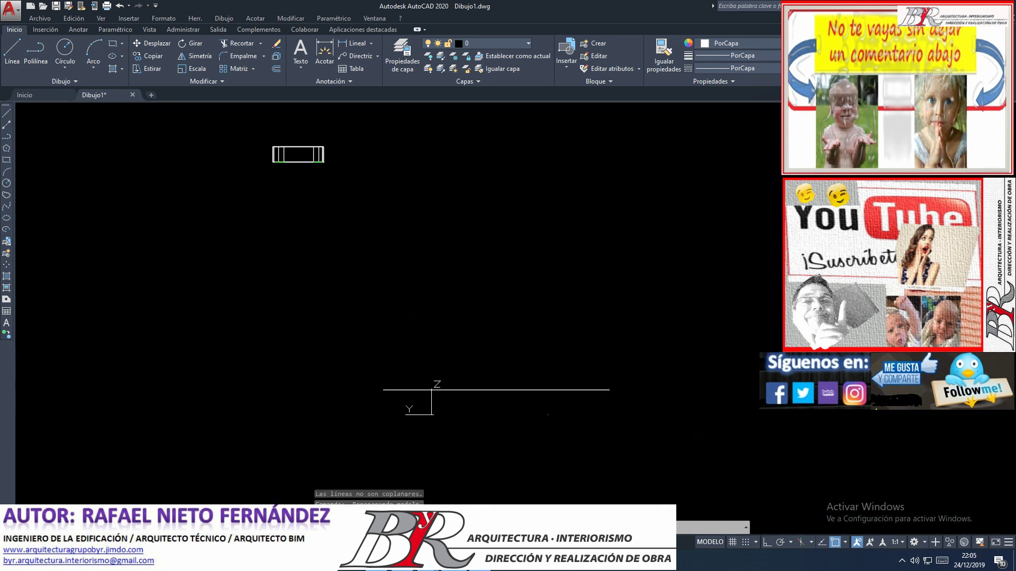
Step: Orbit and zoom around the two lines to show their different heights, ending near the Top view
click(548, 415)
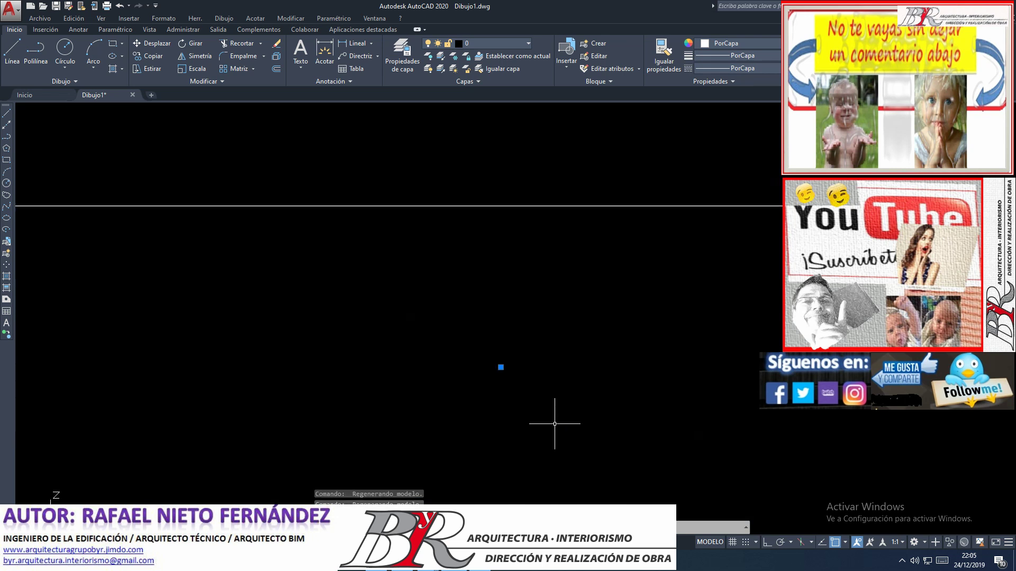
shift+middle_drag(508, 383, 502, 373)
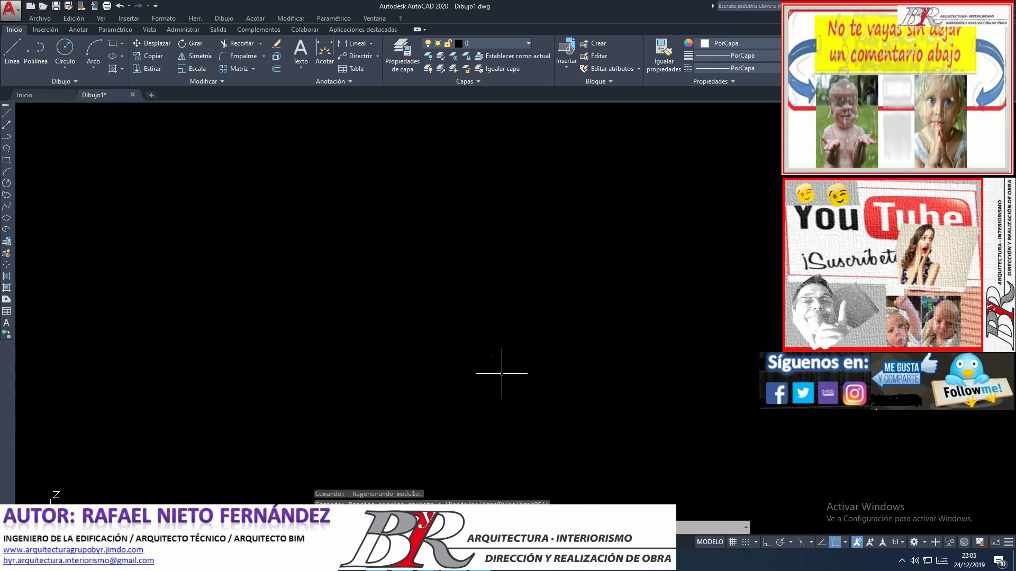
click(489, 354)
key(Escape)
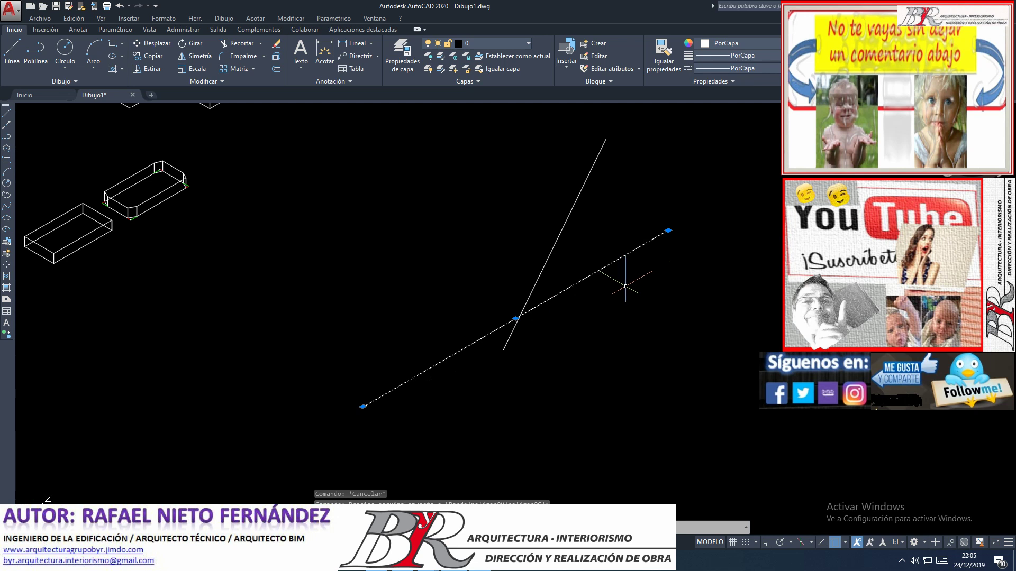
mouse_move(595, 324)
shift+middle_down()
mouse_move(596, 333)
mouse_move(612, 325)
mouse_move(653, 277)
mouse_move(669, 277)
shift+middle_up()
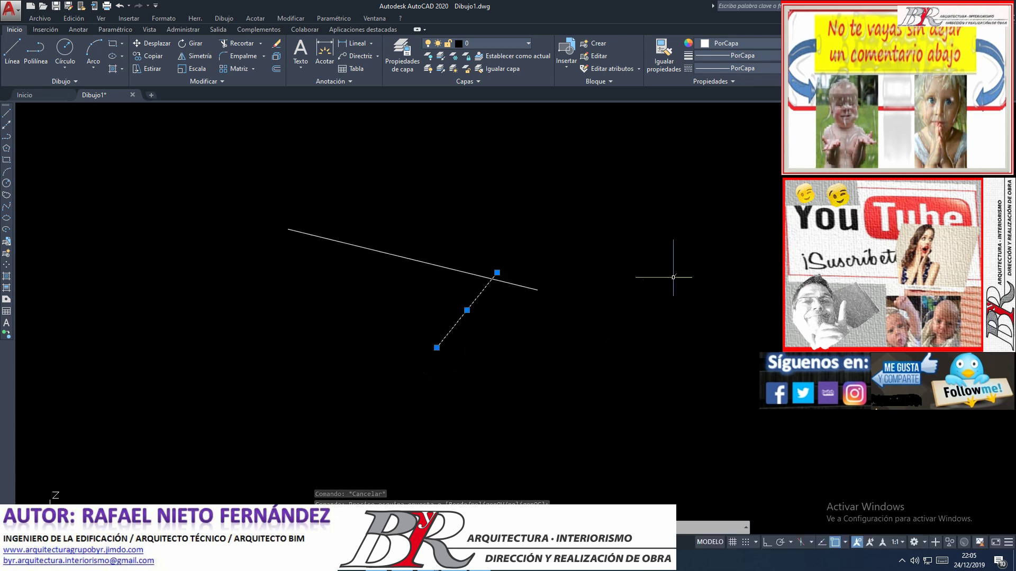
scroll(497, 273, up, 2)
scroll(487, 274, up, 3)
scroll(486, 274, down, 2)
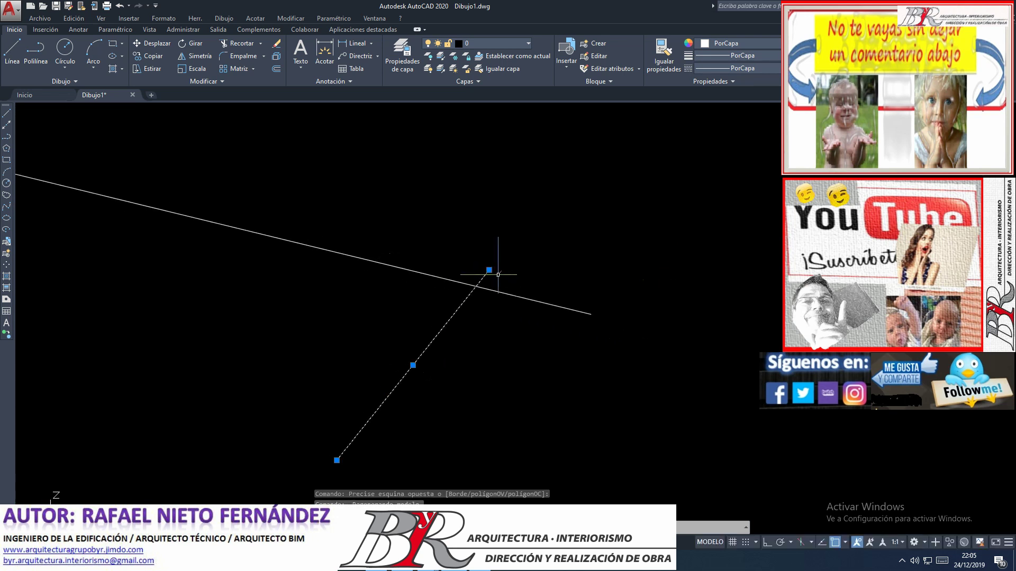
scroll(557, 262, down, 2)
scroll(557, 261, up, 2)
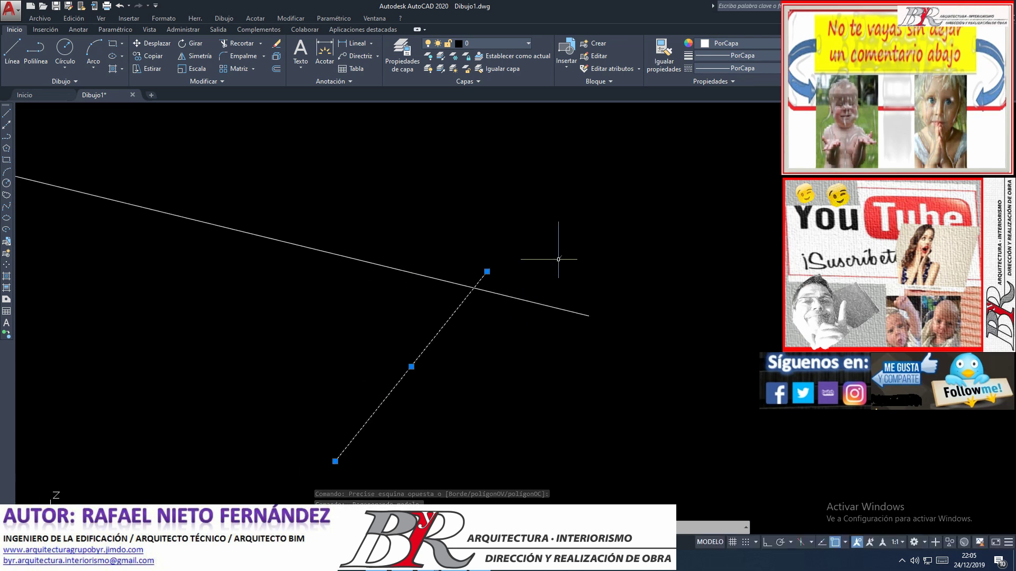
scroll(559, 260, down, 2)
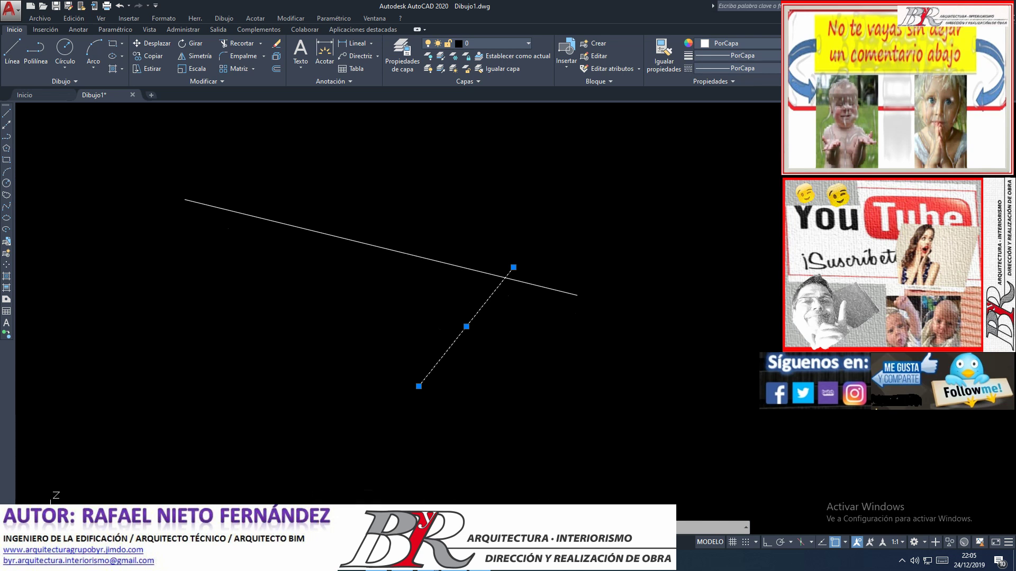
mouse_move(411, 291)
shift+middle_down()
mouse_move(386, 344)
mouse_move(461, 299)
mouse_move(446, 324)
shift+middle_up()
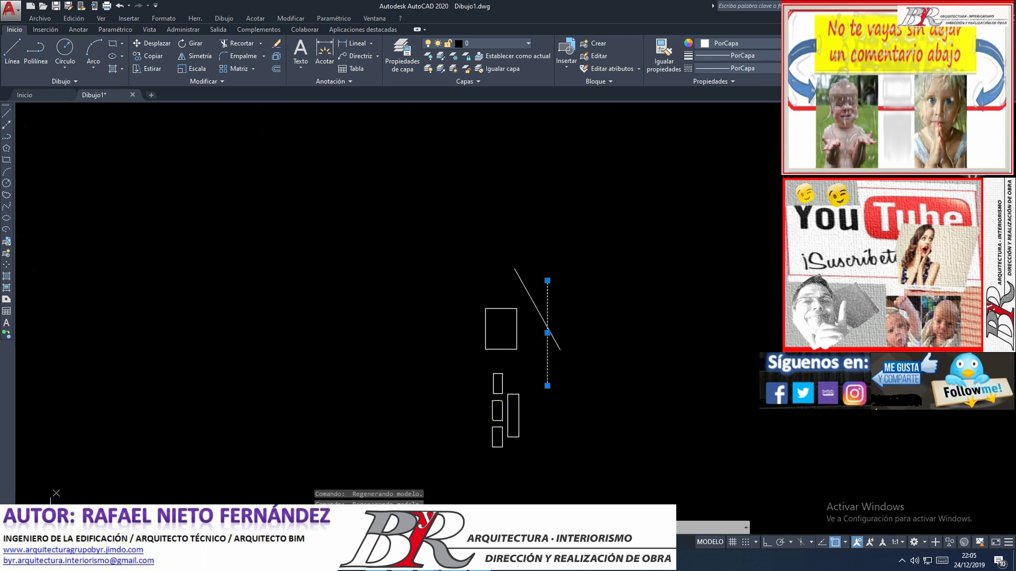
mouse_move(547, 333)
shift+middle_down()
mouse_move(516, 319)
mouse_move(534, 296)
shift+middle_up()
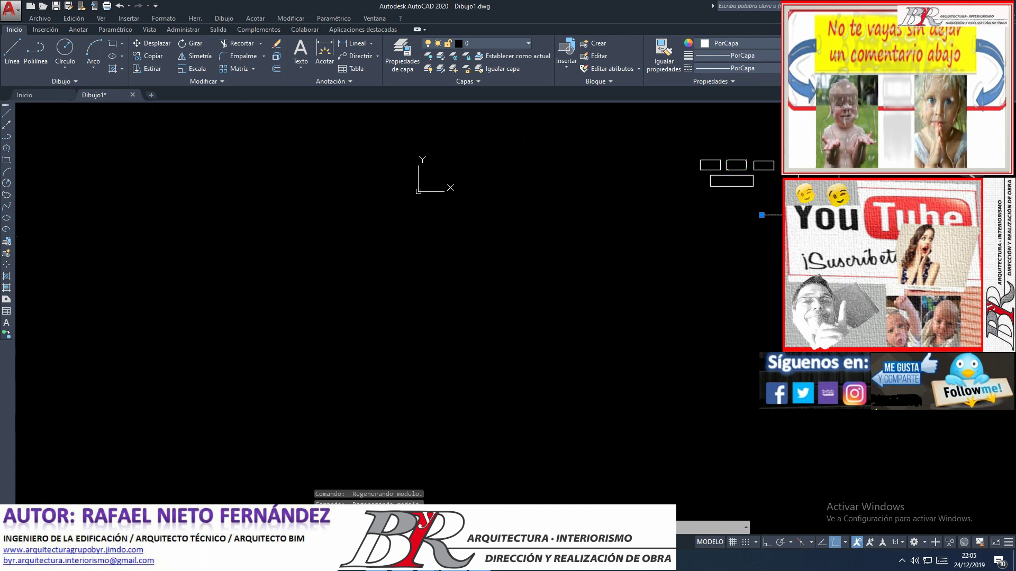
Step: Pan and zoom in to inspect where the two lines cross in plan, deselecting the horizontal line
middle_drag(696, 287, 650, 328)
scroll(857, 209, up, 2)
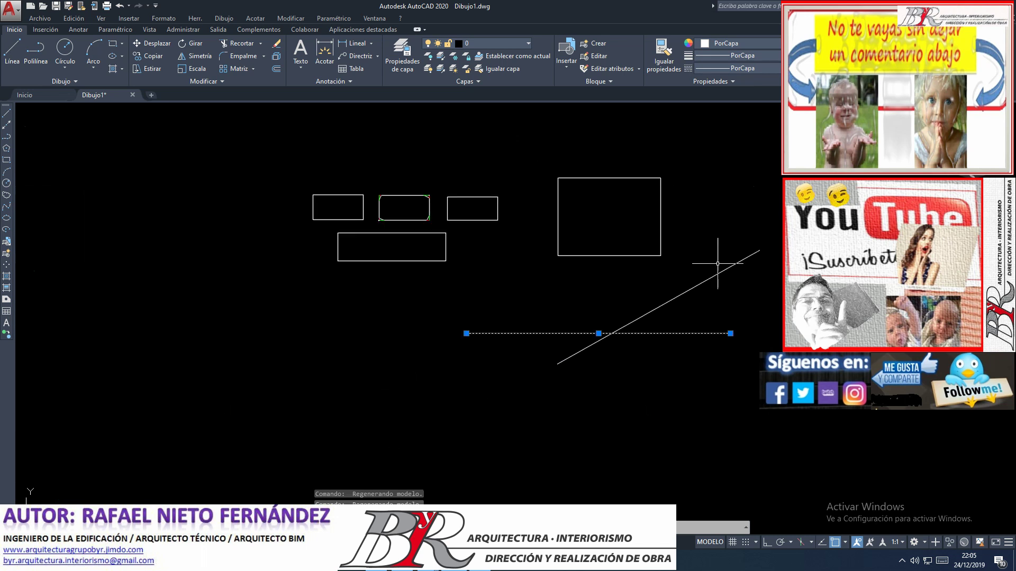
scroll(615, 344, down, 1)
scroll(370, 295, down, 1)
scroll(709, 295, up, 1)
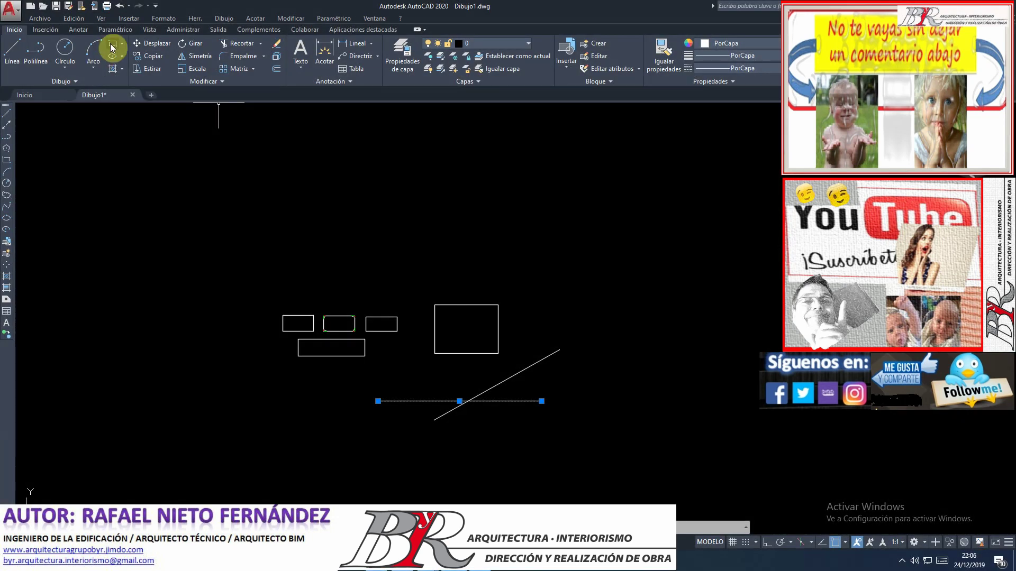
click(112, 47)
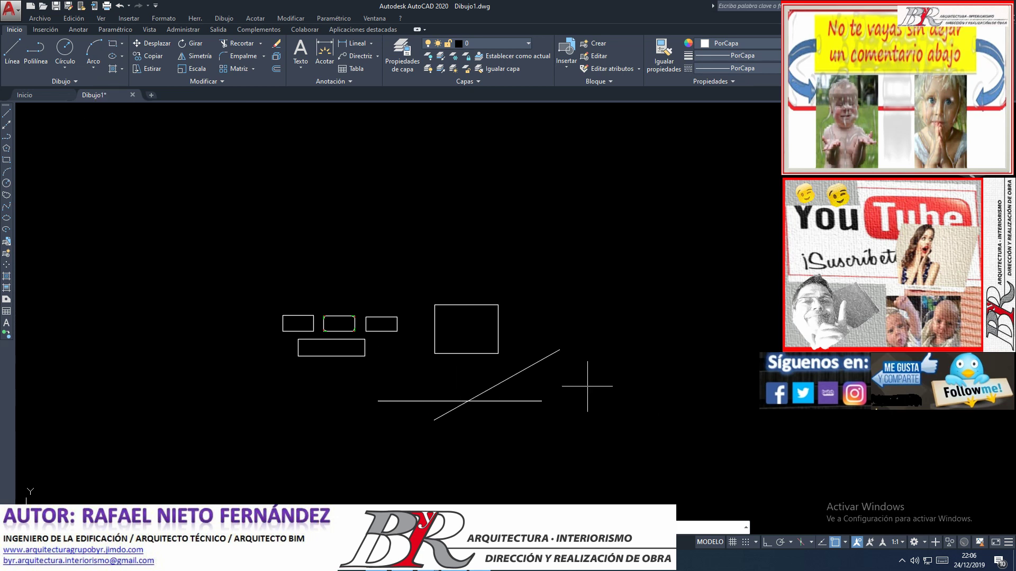
scroll(472, 406, up, 2)
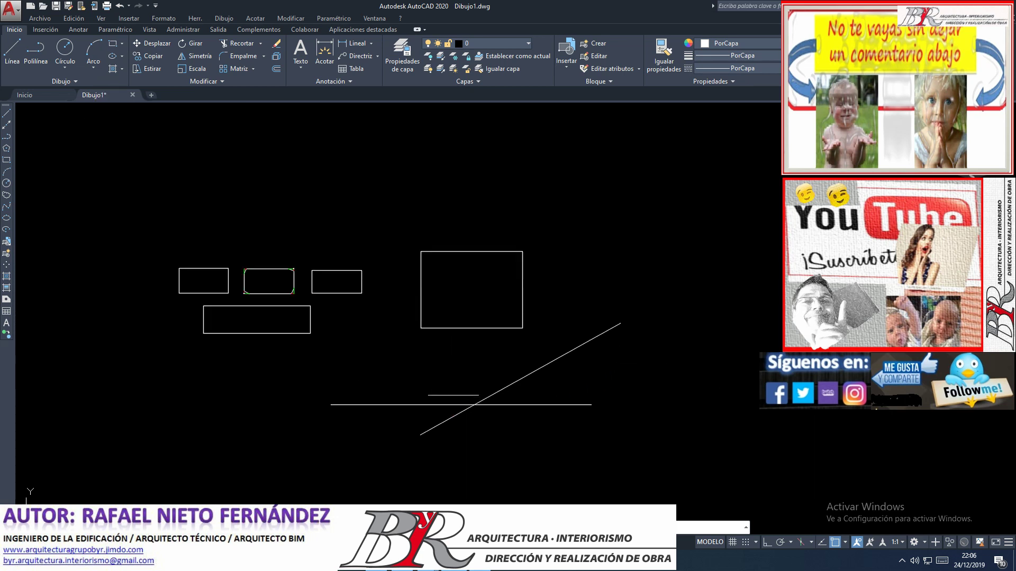
scroll(468, 410, up, 2)
scroll(476, 413, up, 3)
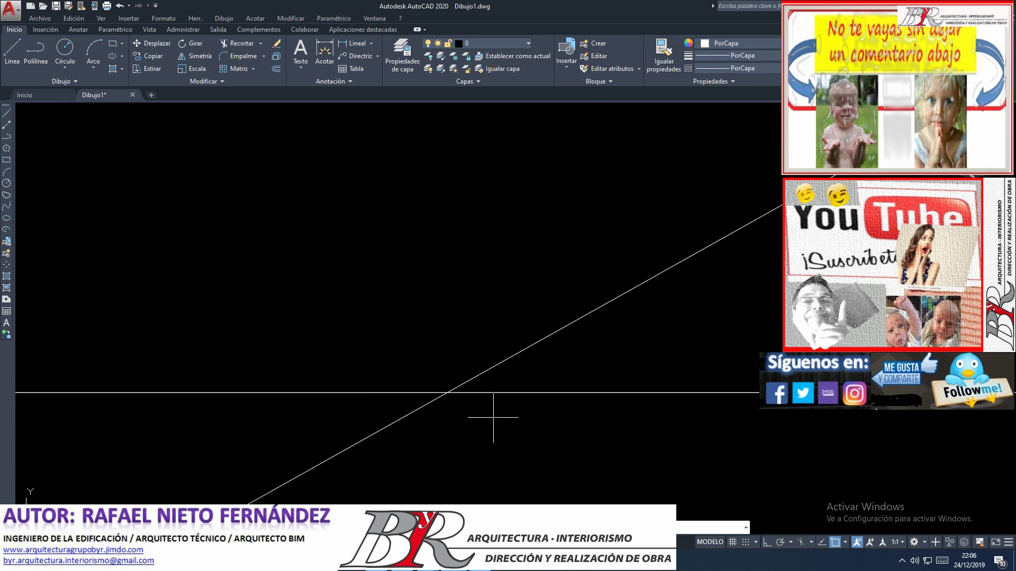
scroll(481, 397, down, 2)
scroll(481, 391, up, 2)
scroll(481, 389, up, 1)
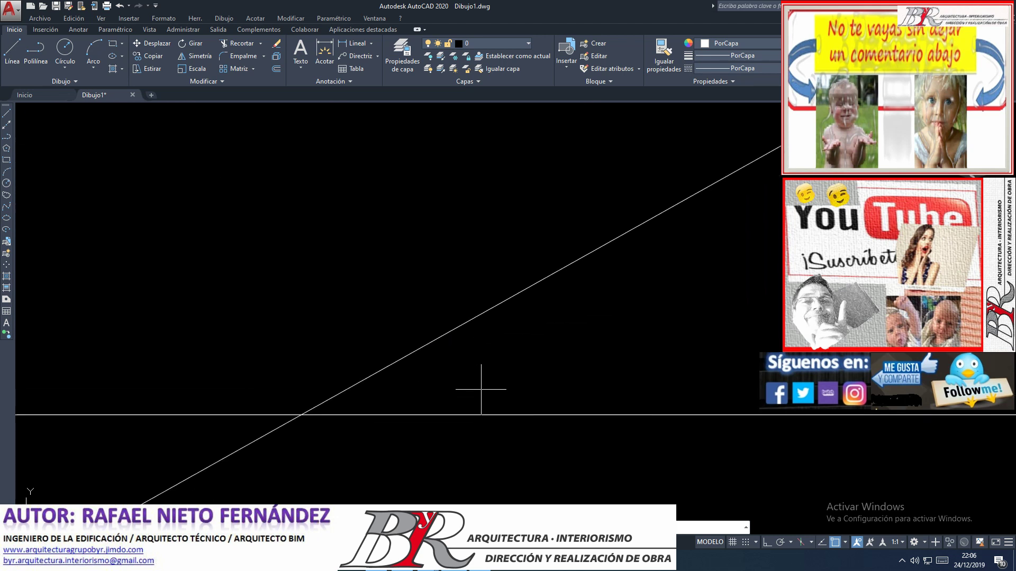
scroll(481, 390, down, 2)
scroll(481, 389, down, 1)
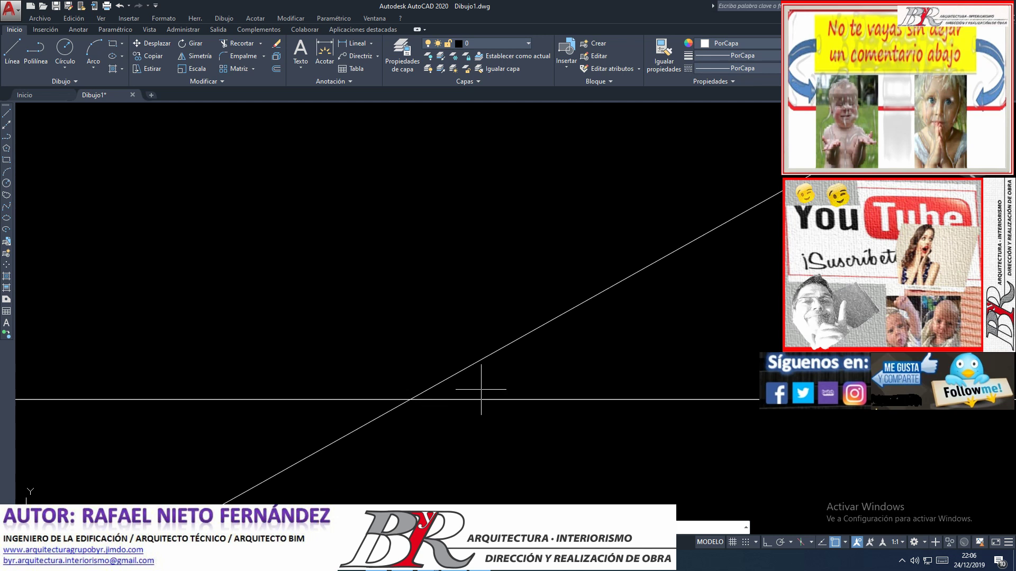
scroll(481, 390, down, 2)
scroll(481, 390, down, 2)
scroll(483, 386, down, 1)
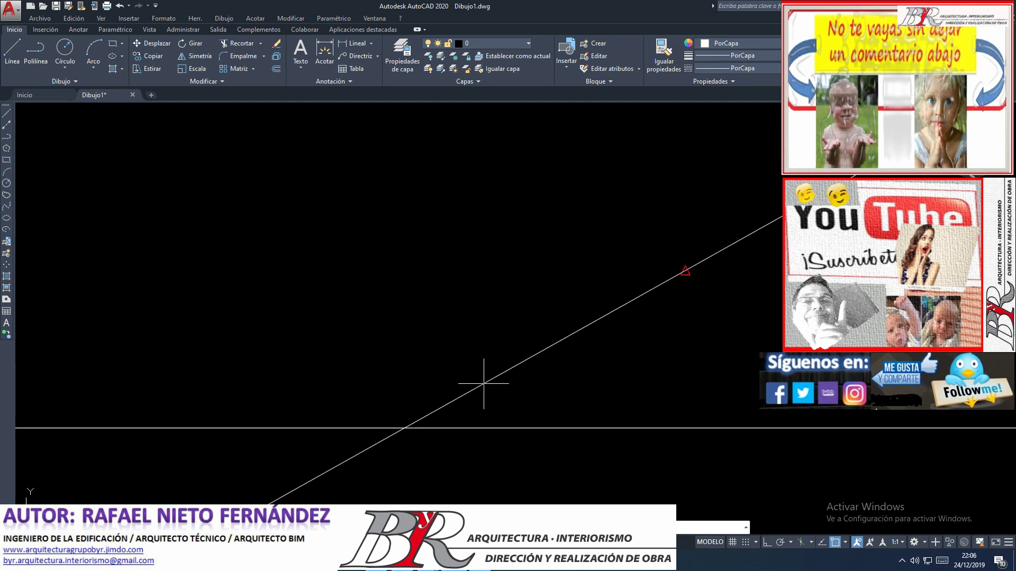
scroll(483, 386, down, 3)
scroll(462, 348, up, 2)
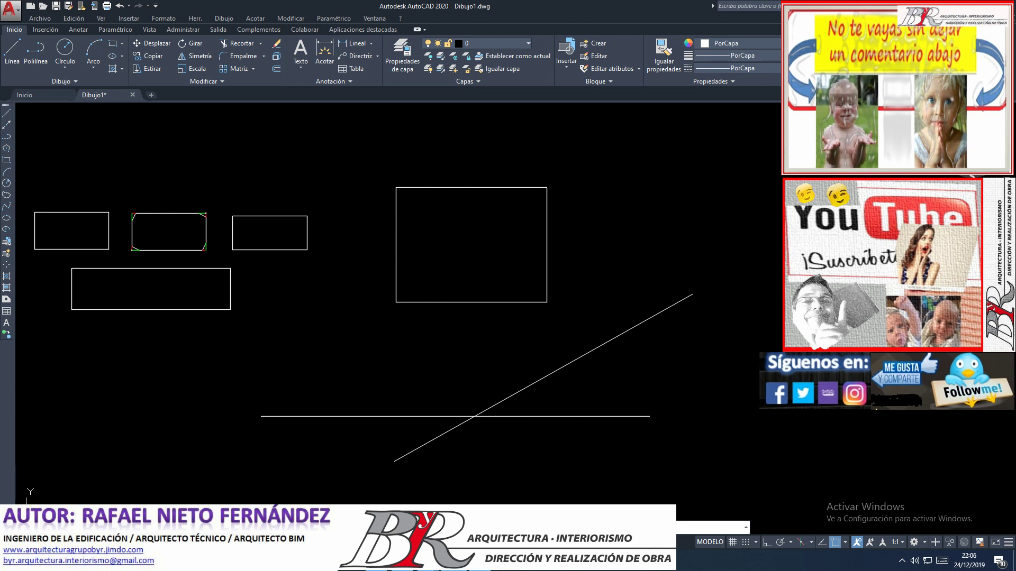
scroll(446, 356, down, 2)
scroll(446, 356, up, 4)
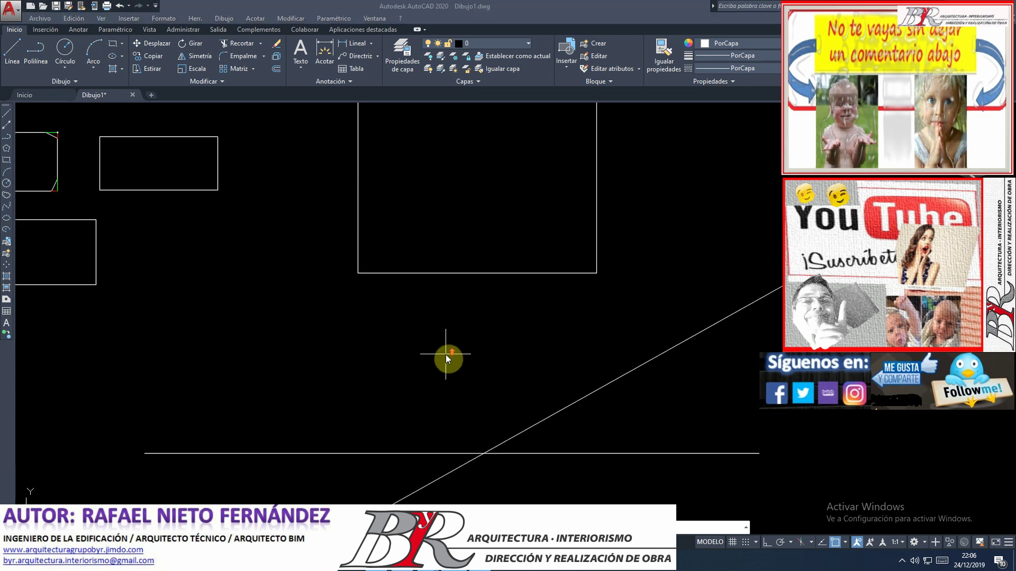
scroll(446, 356, down, 4)
scroll(474, 389, up, 2)
scroll(474, 389, up, 2)
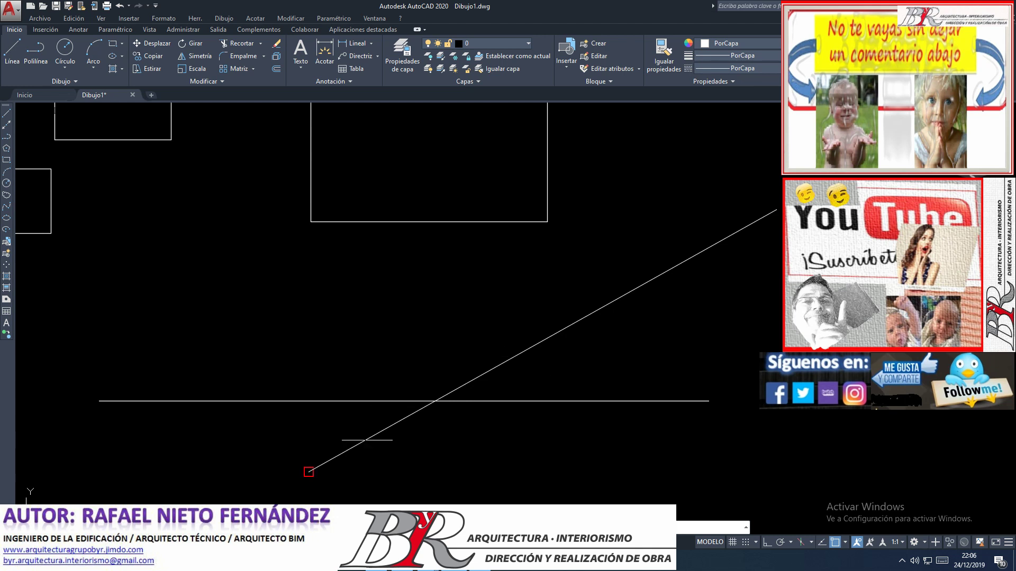
scroll(439, 414, up, 5)
scroll(439, 413, down, 2)
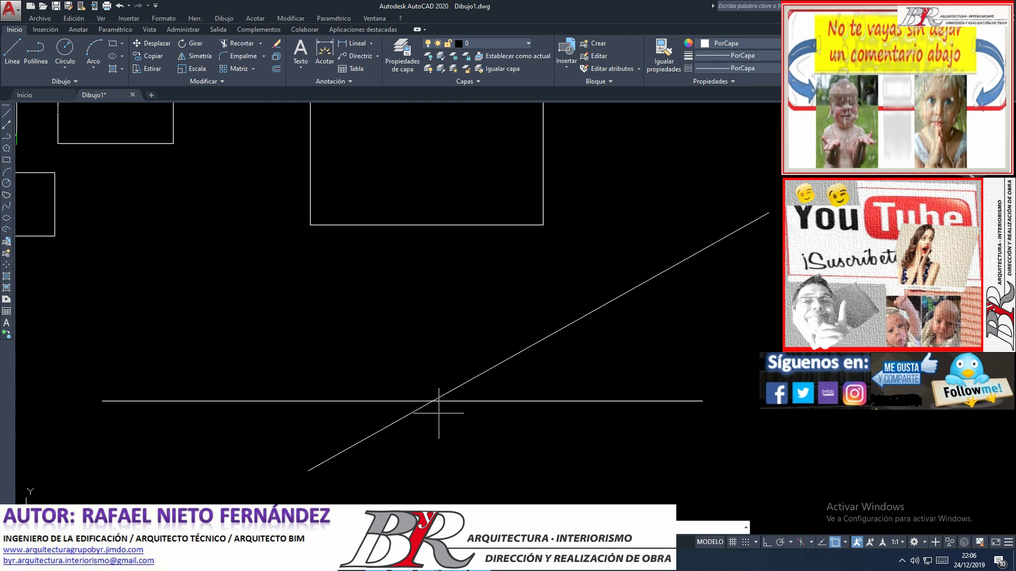
scroll(439, 414, down, 3)
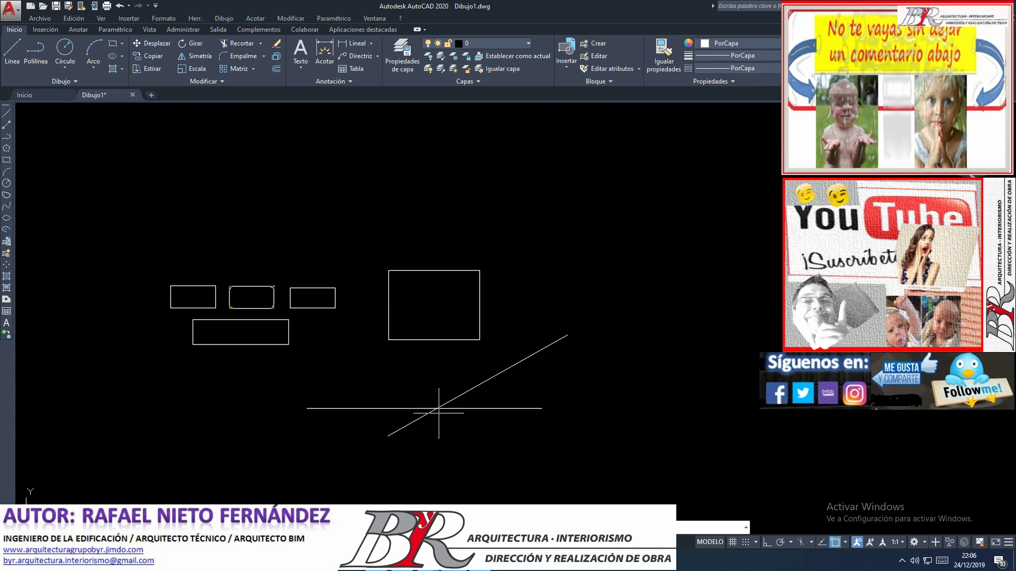
Step: Start the RECTANG command for a new rectangle with object height 25
key(Return)
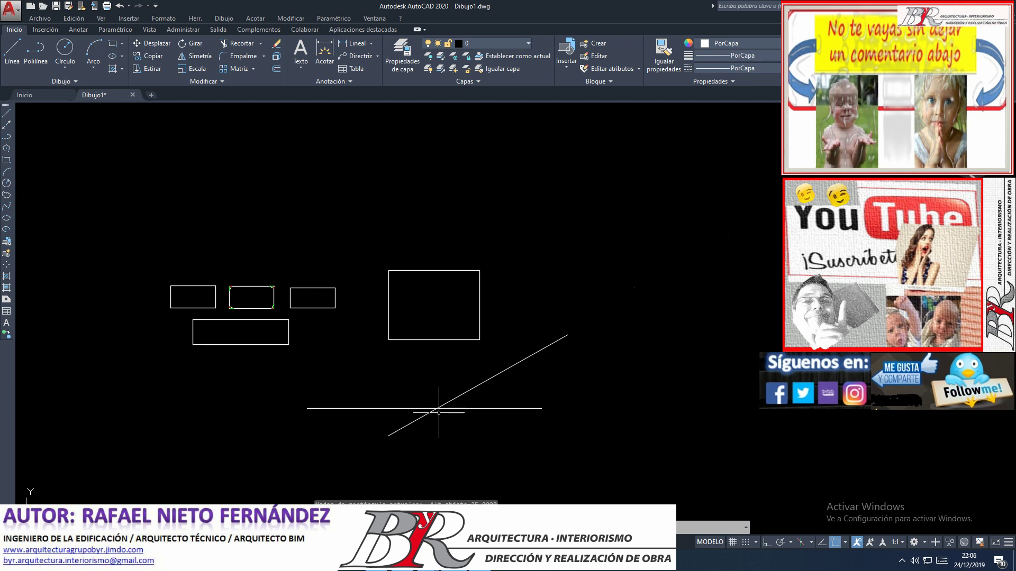
scroll(439, 412, up, 2)
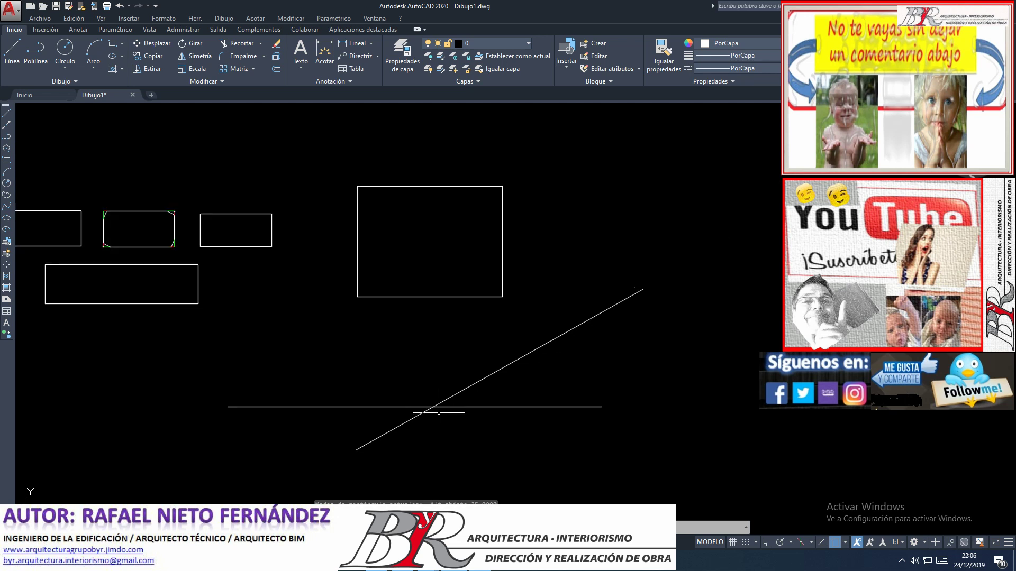
click(123, 41)
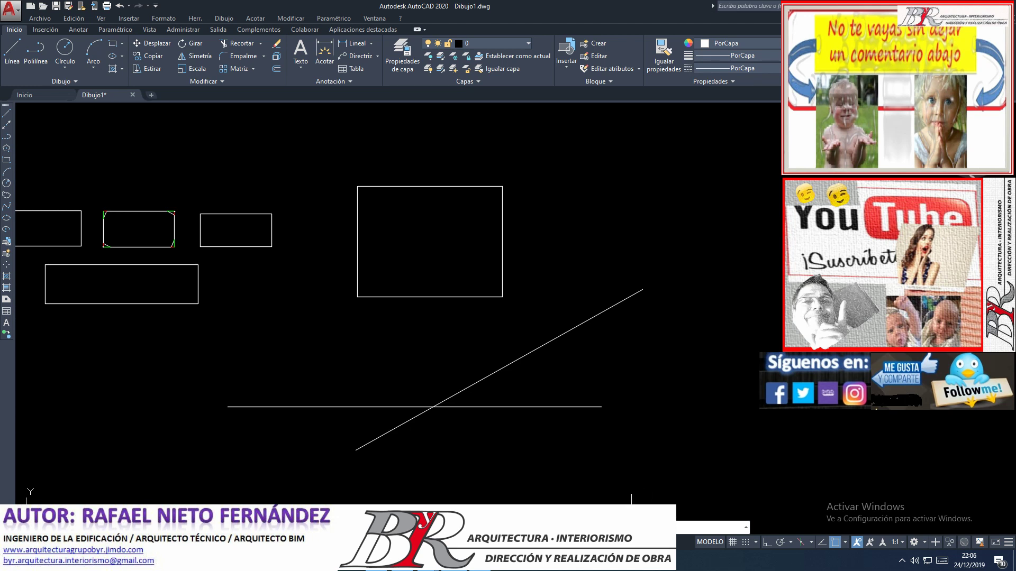
key(Return)
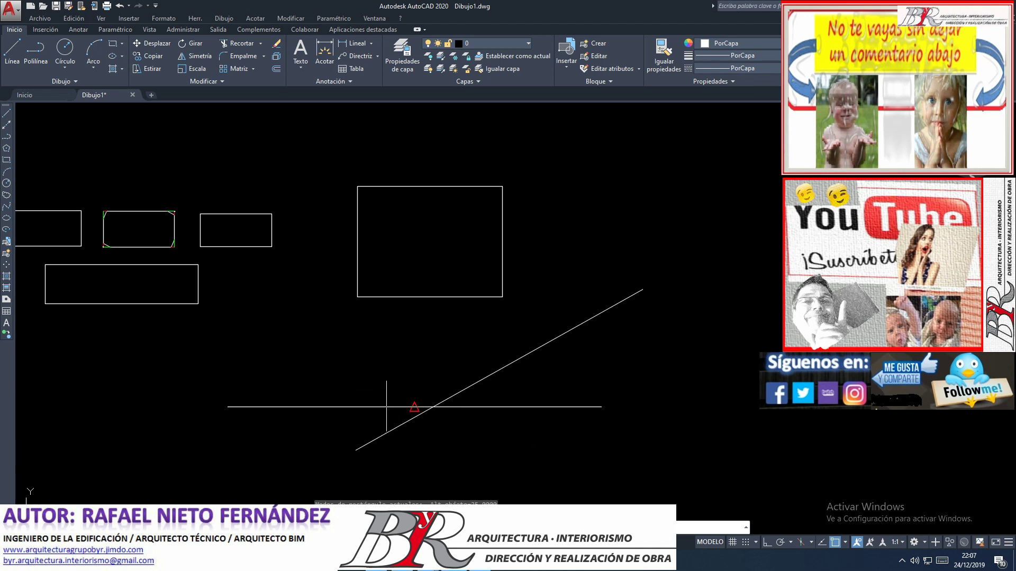
scroll(340, 373, up, 4)
scroll(339, 373, up, 3)
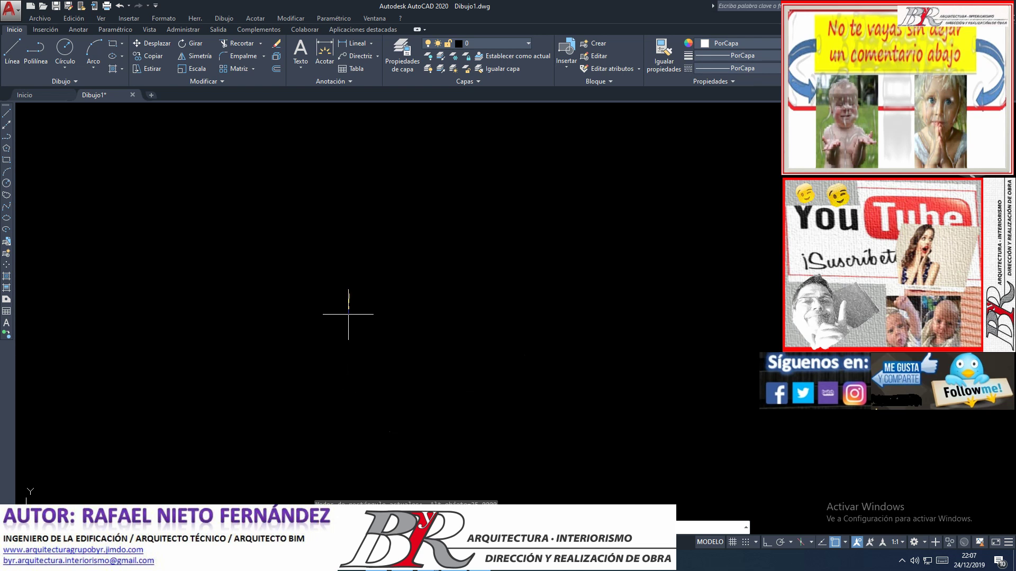
Step: Draw a large new rectangle above the existing shapes by picking two corners
scroll(330, 396, down, 3)
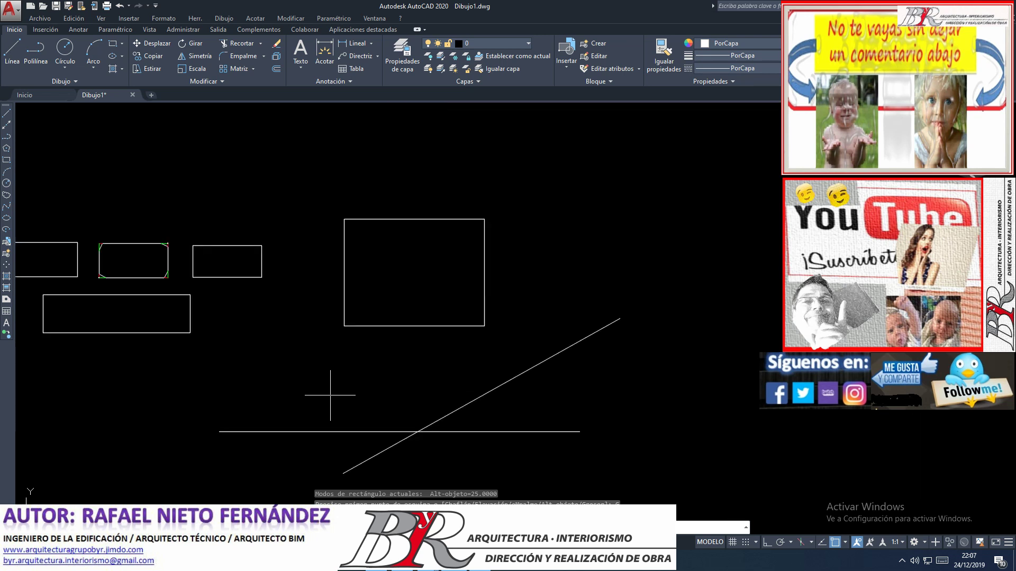
scroll(331, 396, down, 2)
click(304, 300)
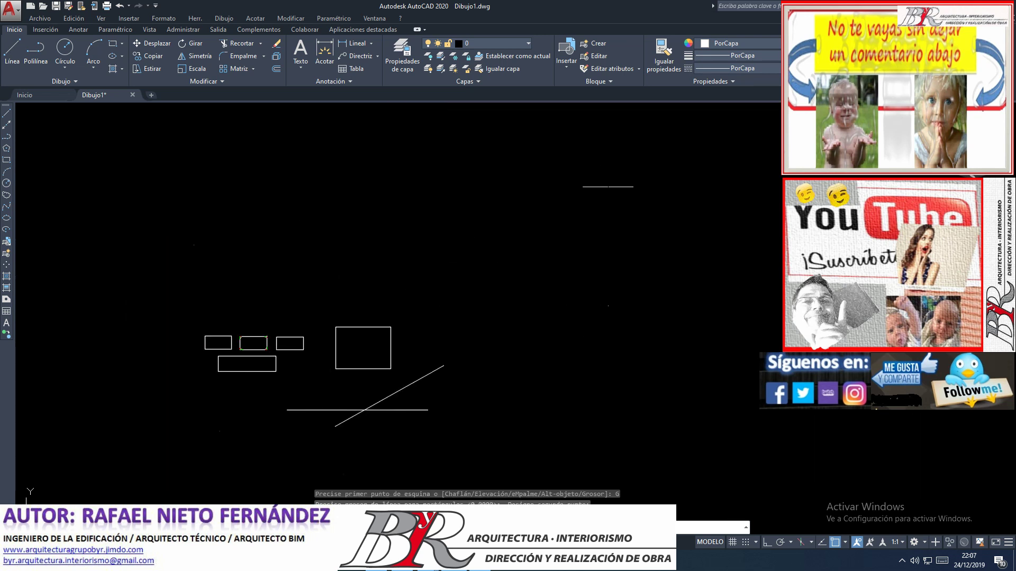
click(610, 186)
Step: Select the large rectangle and grab its right-edge midpoint grip
scroll(607, 260, up, 3)
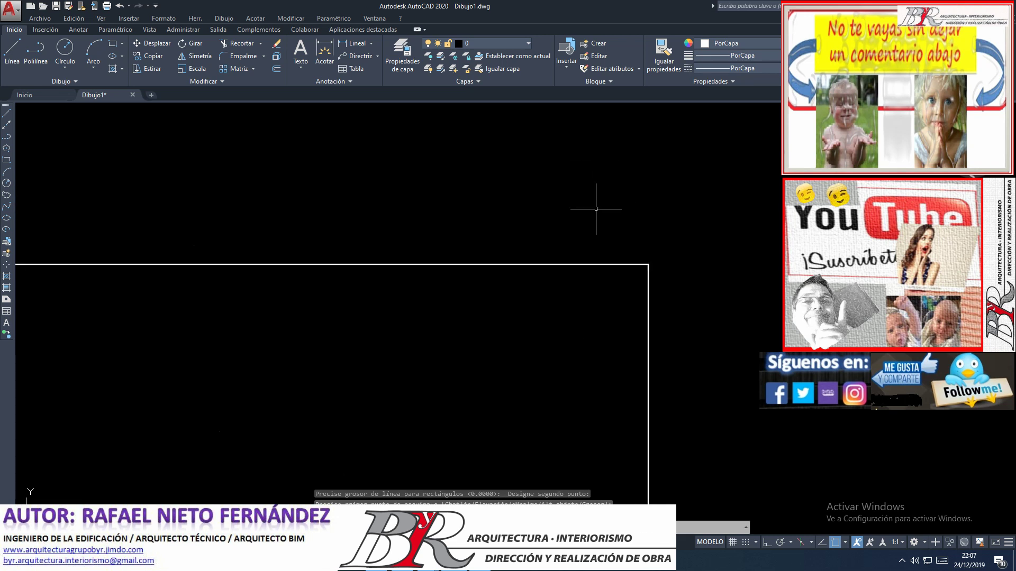
scroll(606, 263, up, 3)
scroll(606, 263, up, 2)
scroll(606, 263, up, 2)
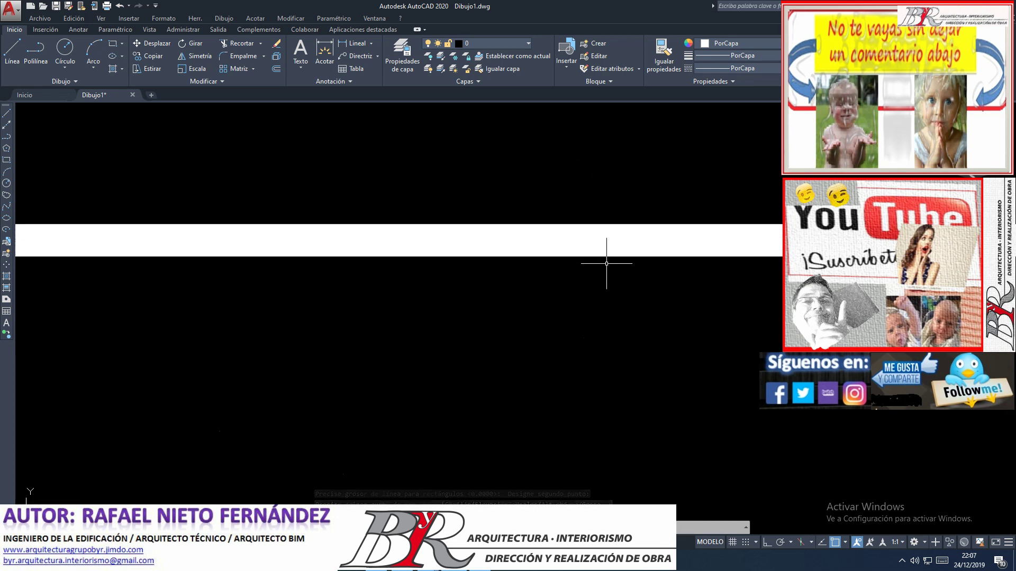
scroll(606, 263, down, 3)
scroll(609, 265, down, 3)
scroll(608, 265, down, 2)
scroll(611, 270, down, 2)
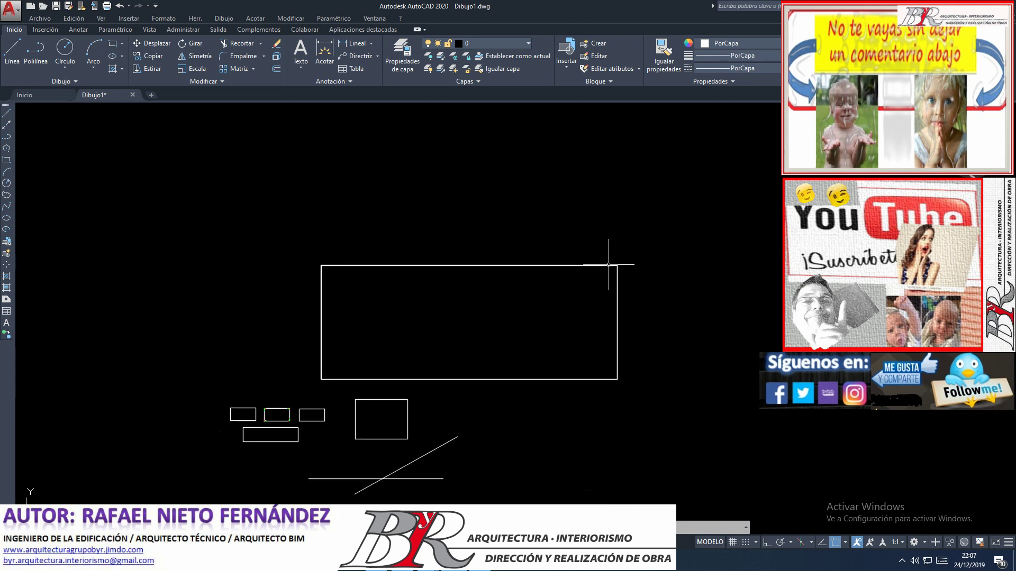
scroll(622, 344, up, 3)
scroll(589, 420, up, 1)
scroll(579, 455, down, 1)
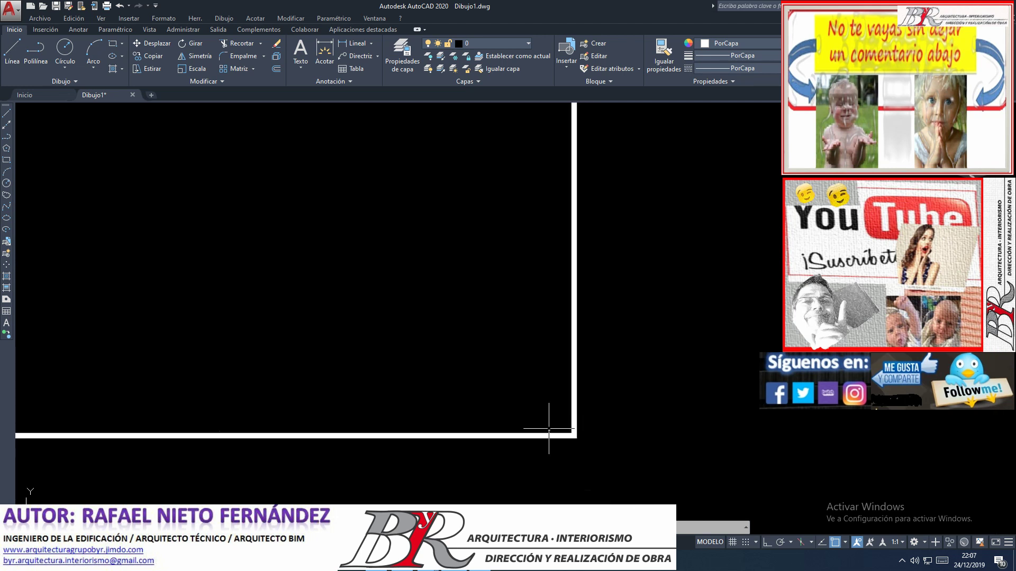
scroll(544, 430, down, 1)
scroll(542, 424, down, 1)
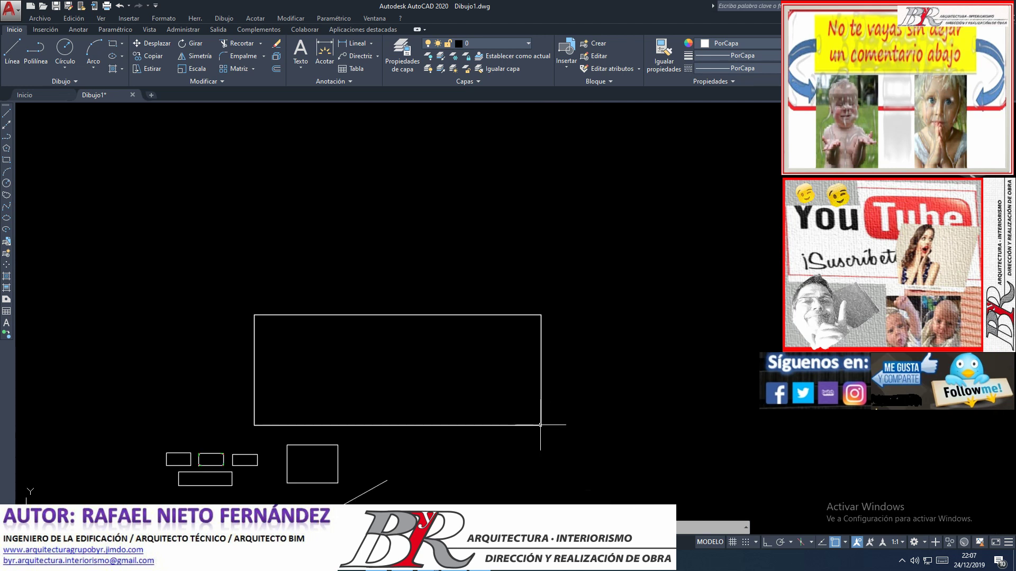
click(260, 436)
click(235, 422)
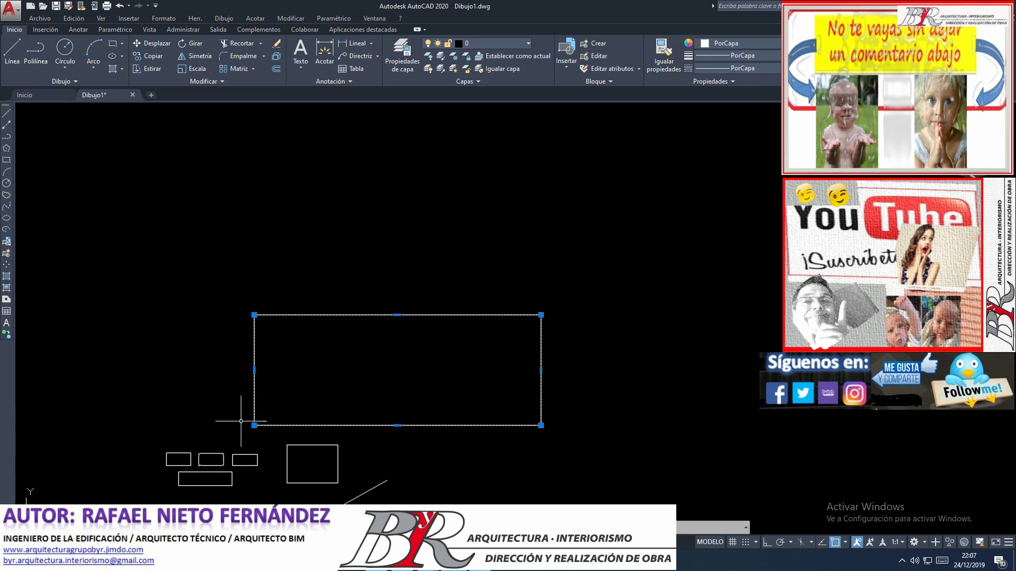
click(541, 371)
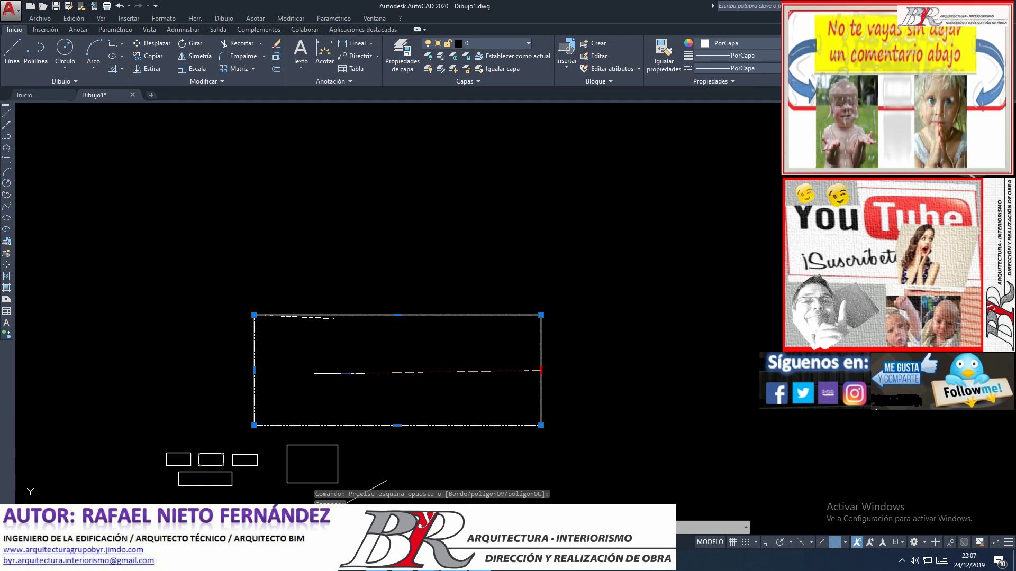
Step: Stretch the rectangle's right, top and left edges to reshape it into a small square
click(316, 365)
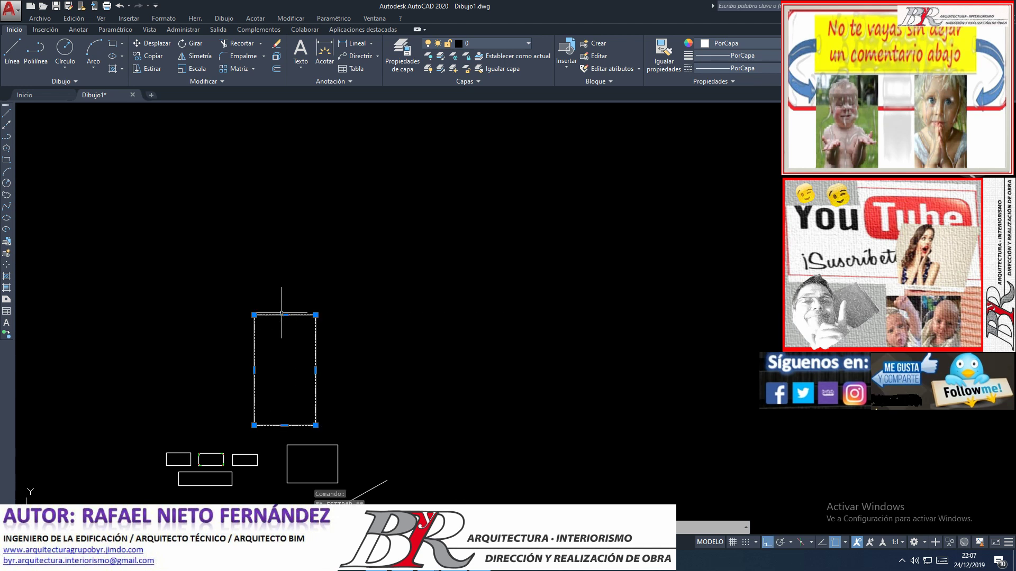
click(283, 315)
click(284, 398)
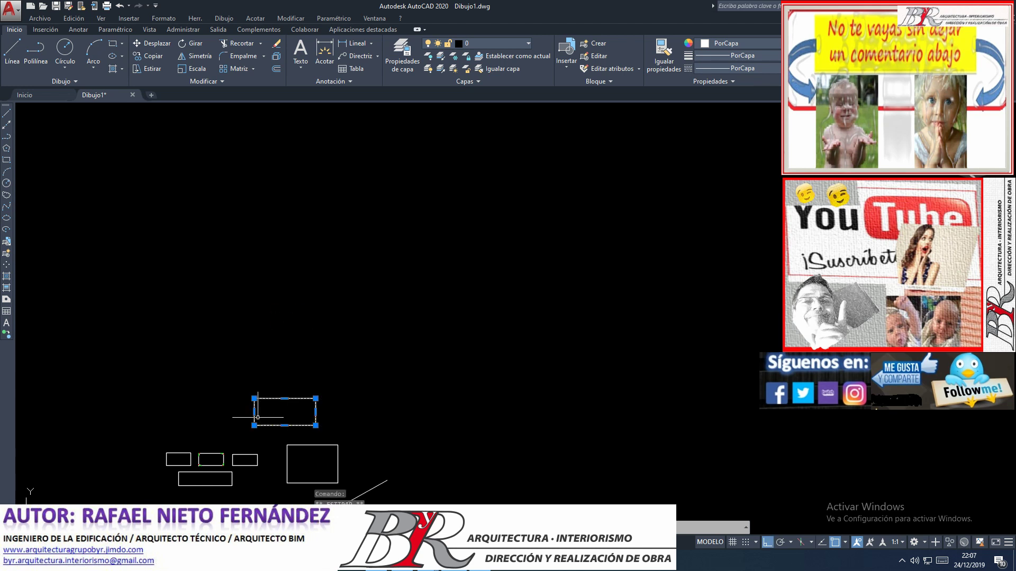
click(255, 411)
click(285, 412)
scroll(301, 485, up, 2)
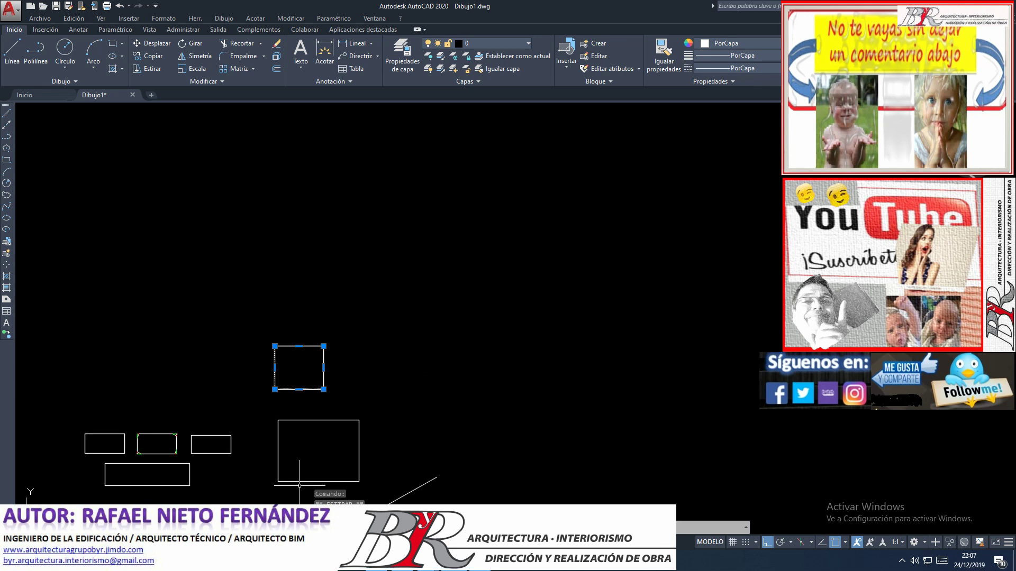
scroll(299, 485, up, 2)
Step: Draw a vertical line upward from the lower square's bottom midpoint with L
key(Escape)
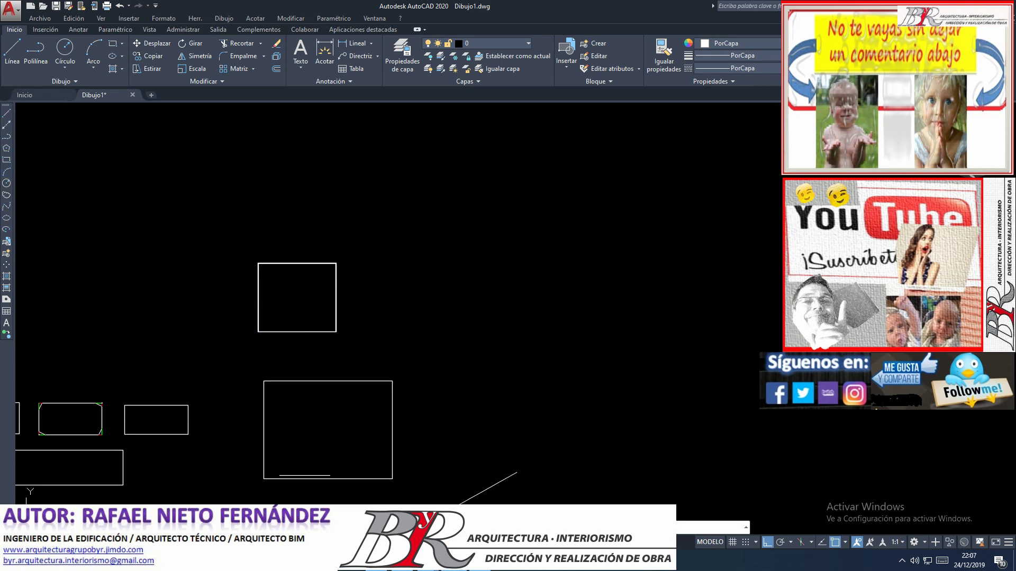
text(l)
key(Return)
click(328, 479)
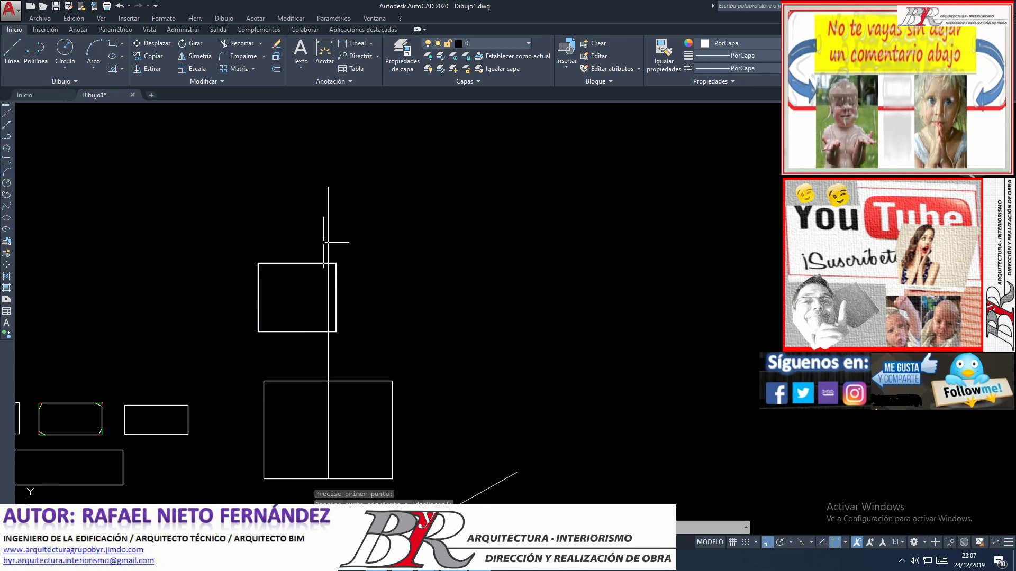
key(Escape)
click(236, 238)
Step: Move the small square by its bottom midpoint onto the vertical line above the lower square
click(415, 339)
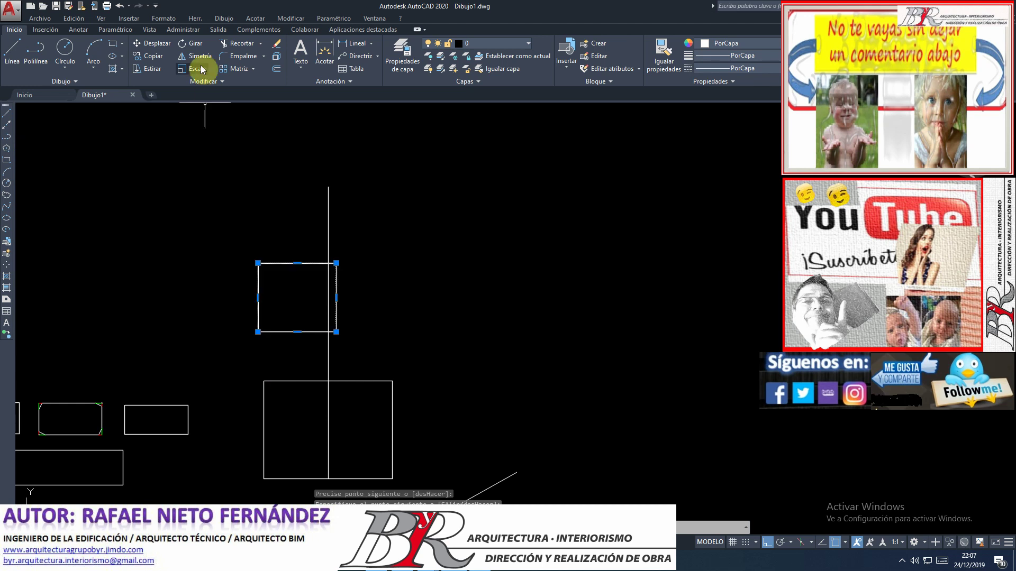
click(158, 49)
click(298, 332)
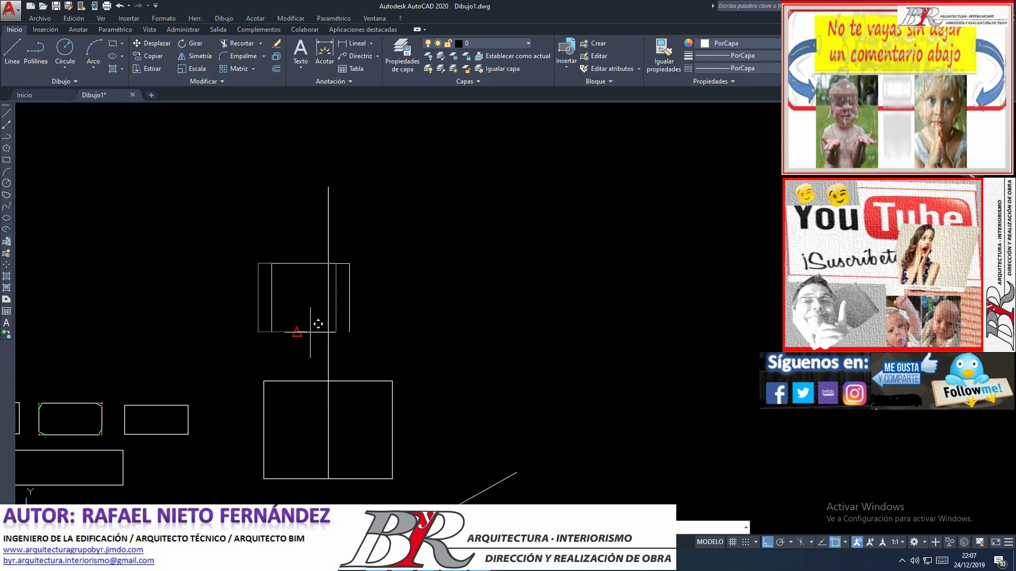
click(328, 333)
scroll(371, 331, down, 4)
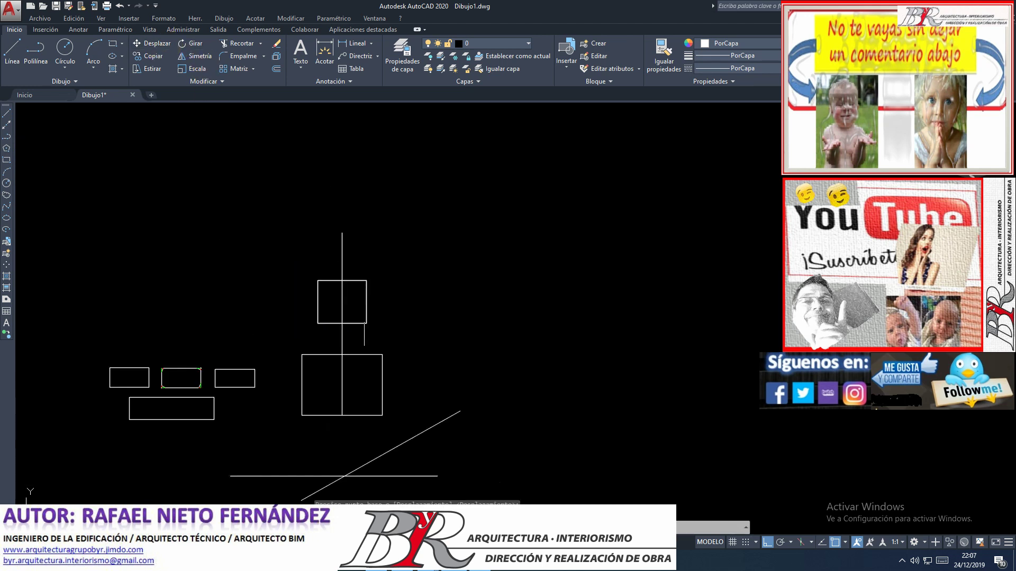
Step: Start a new line near the crossing lines and bring up the OSNAP snap-mode list
scroll(353, 445, up, 5)
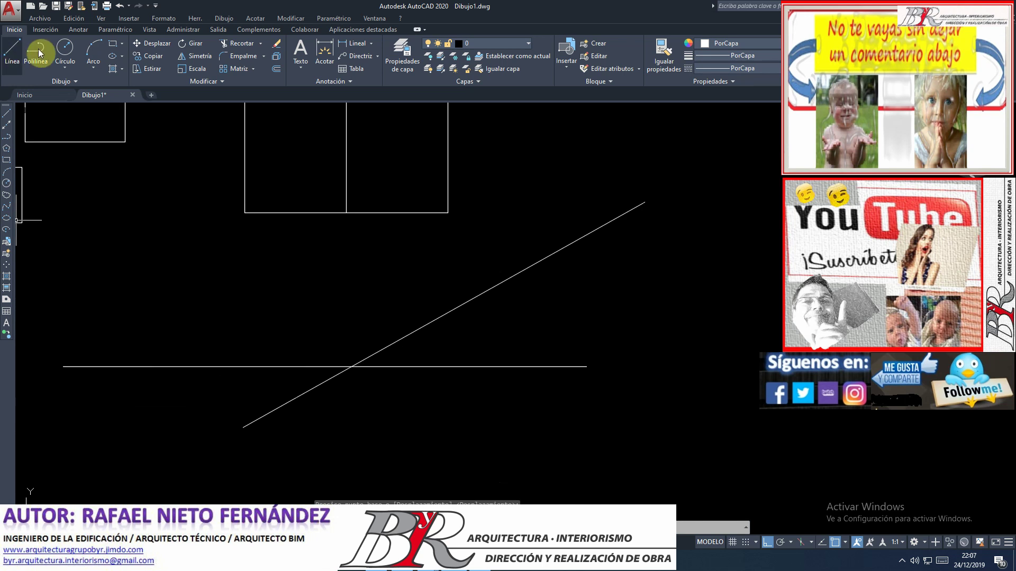
click(6, 112)
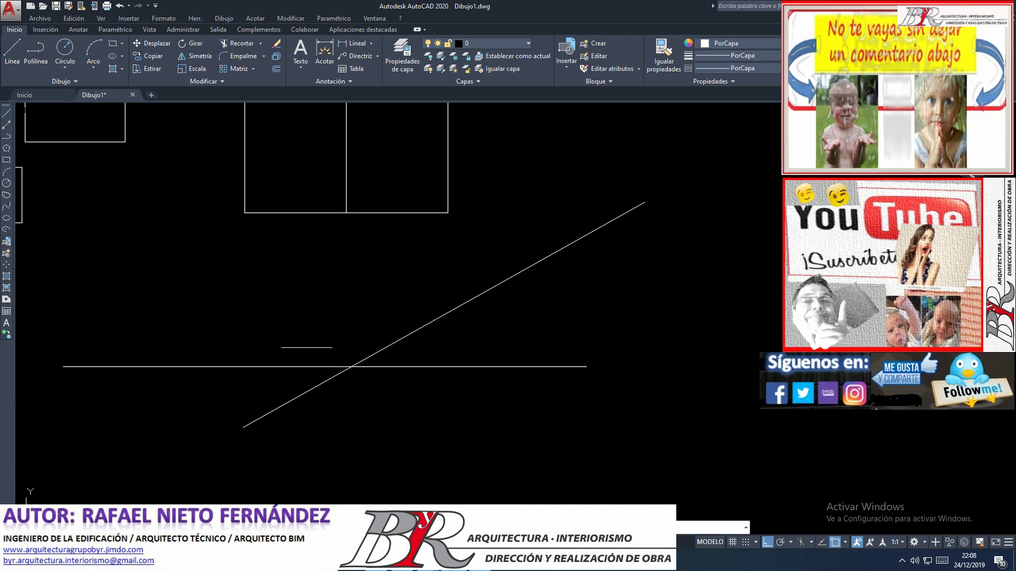
click(846, 544)
Step: Enable the Intersección ficticia snap, then cancel the unfinished line and zoom out
click(845, 540)
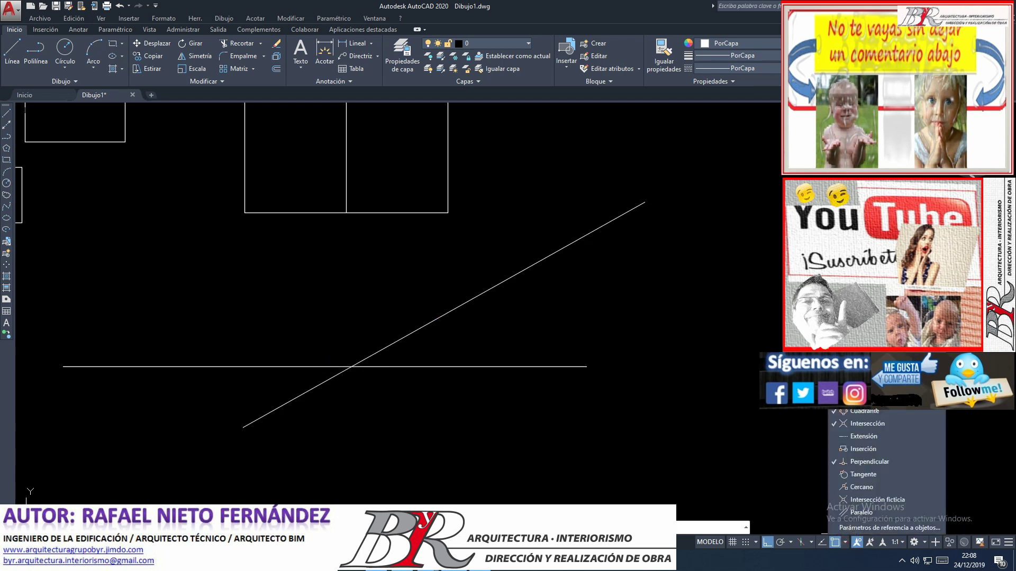
click(879, 487)
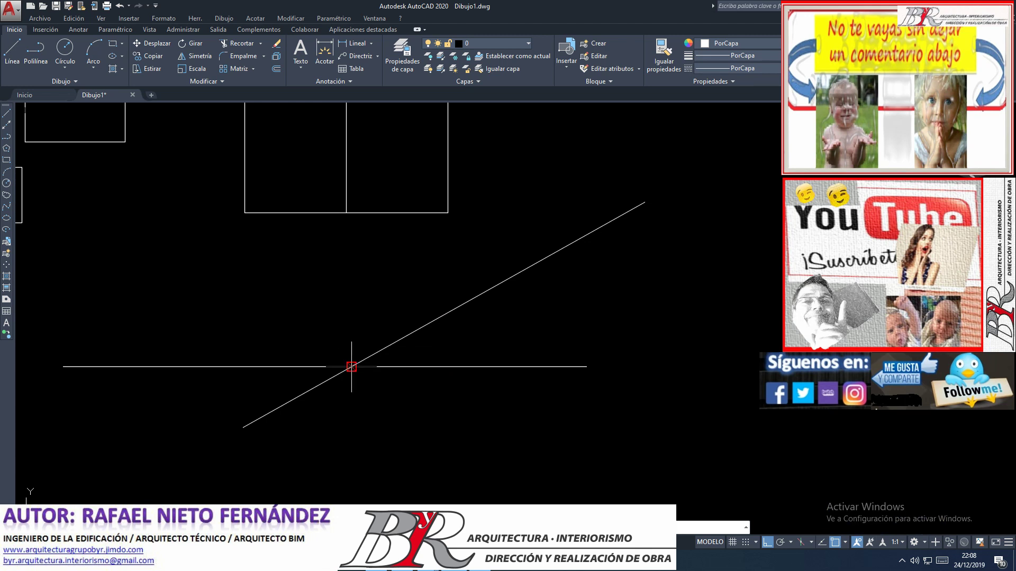
scroll(351, 367, up, 3)
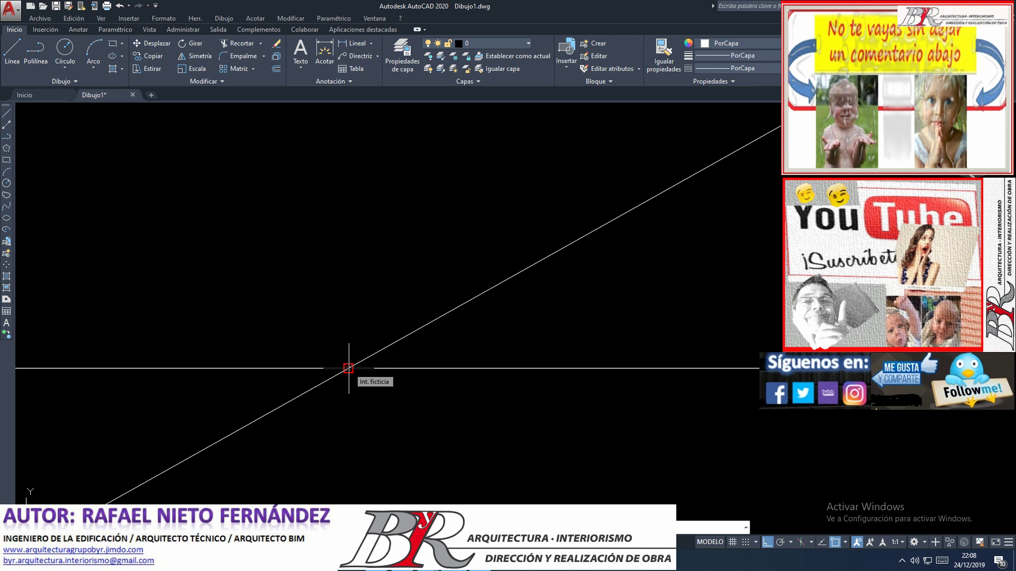
key(Escape)
scroll(431, 345, down, 5)
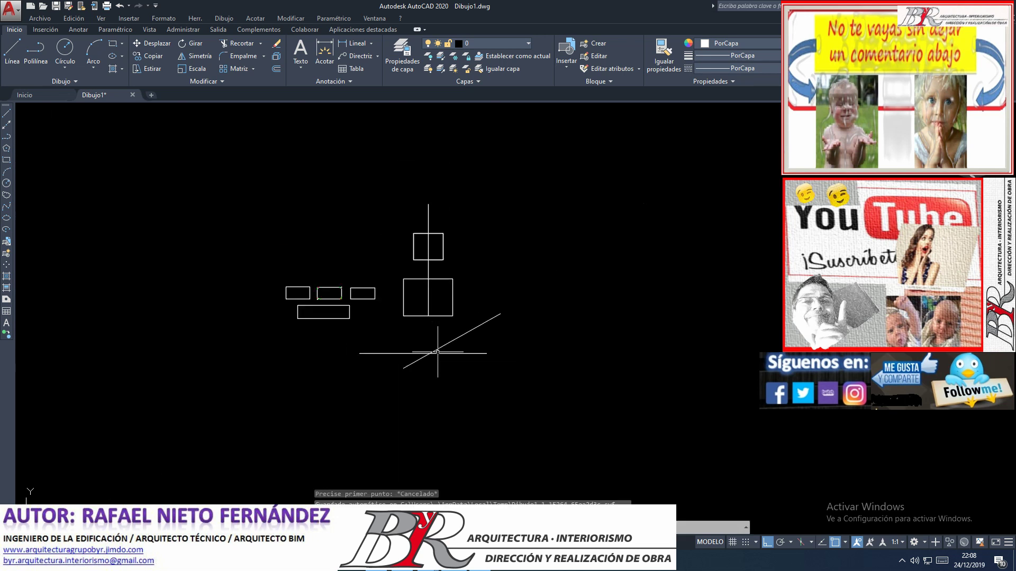
scroll(388, 248, up, 2)
scroll(387, 249, down, 4)
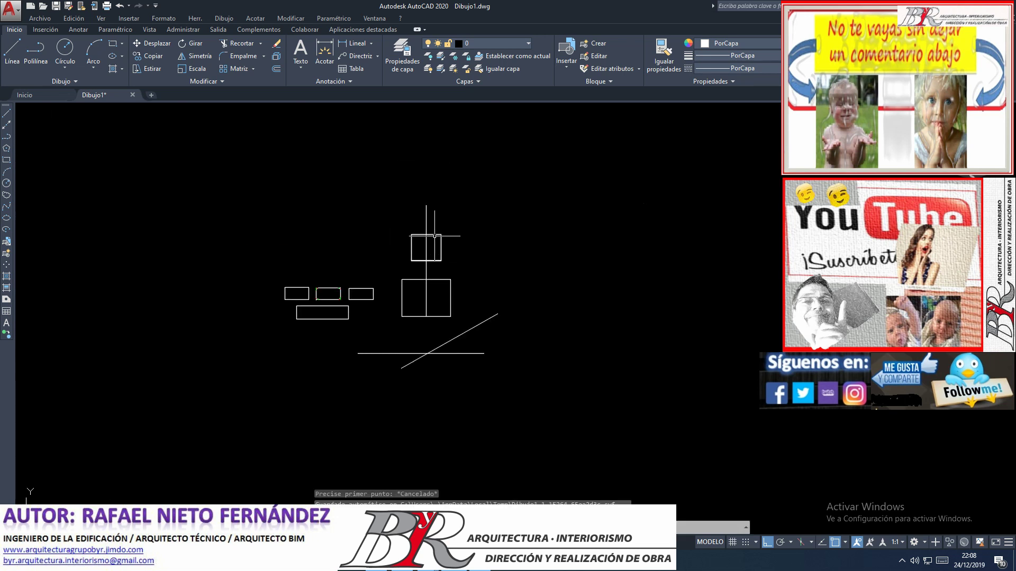
scroll(397, 238, up, 3)
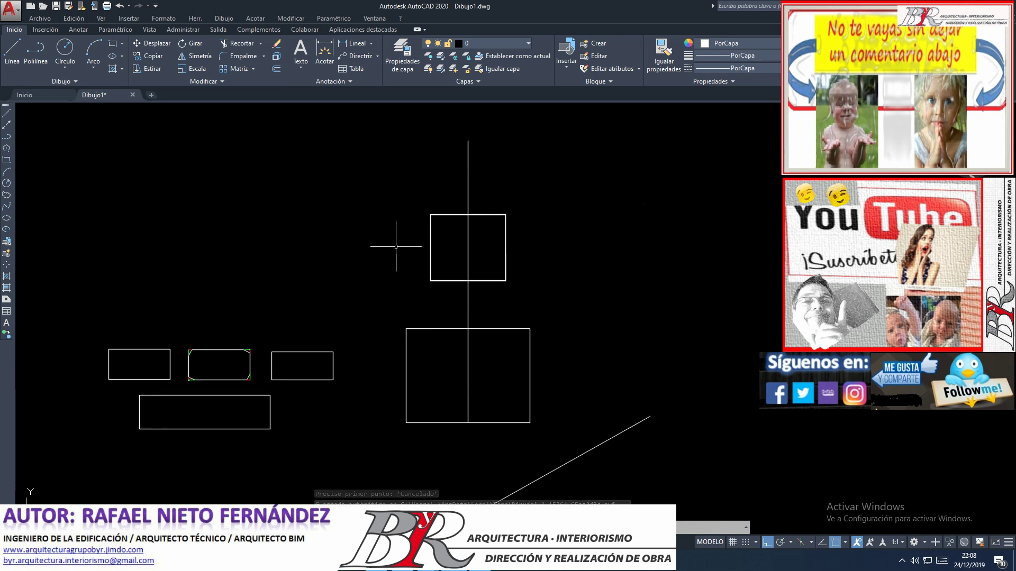
scroll(415, 242, down, 3)
scroll(381, 266, up, 2)
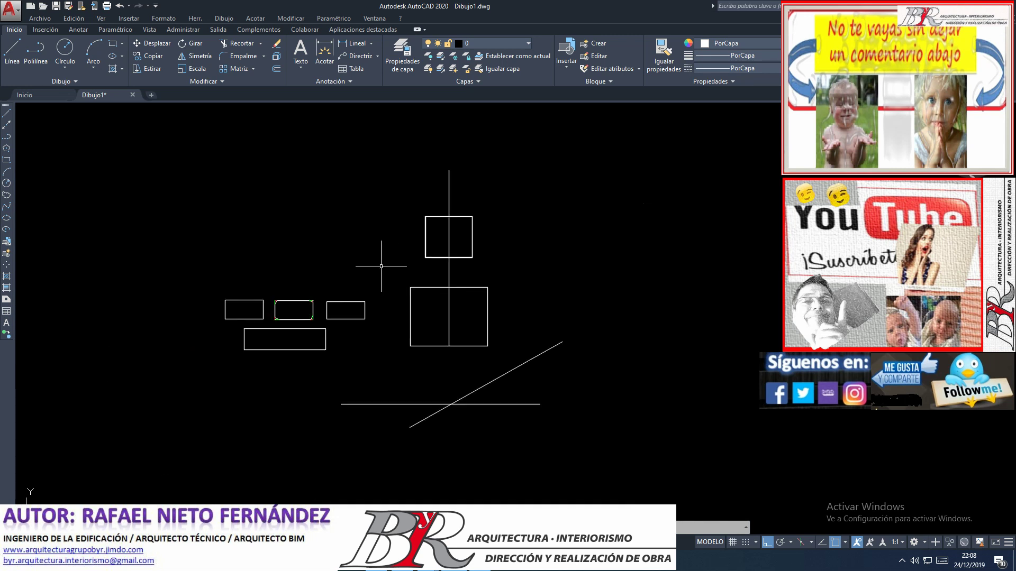